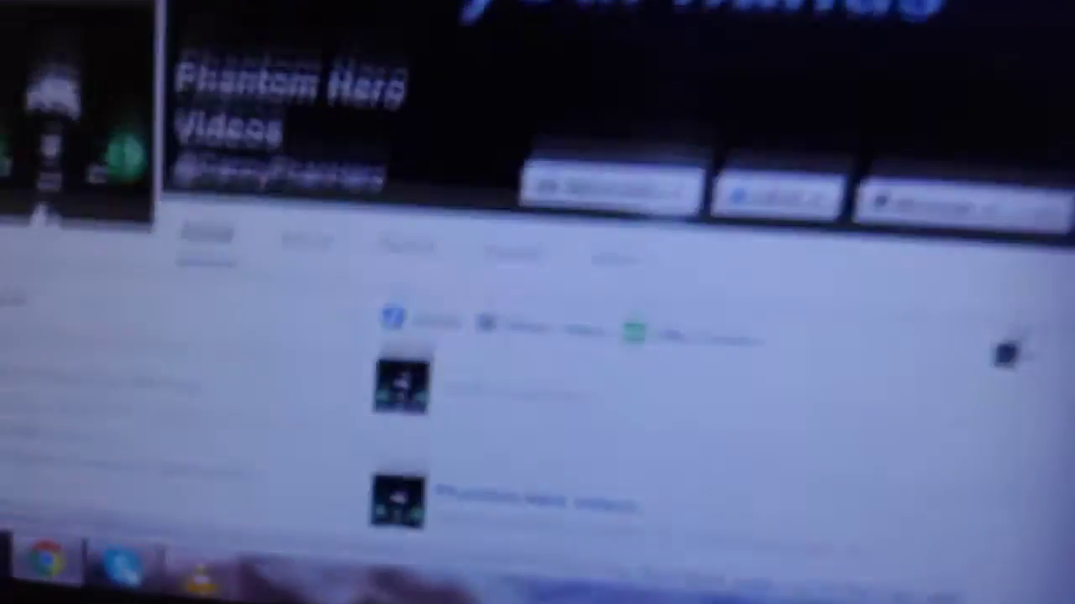
pyautogui.scroll(-2, 409, 240)
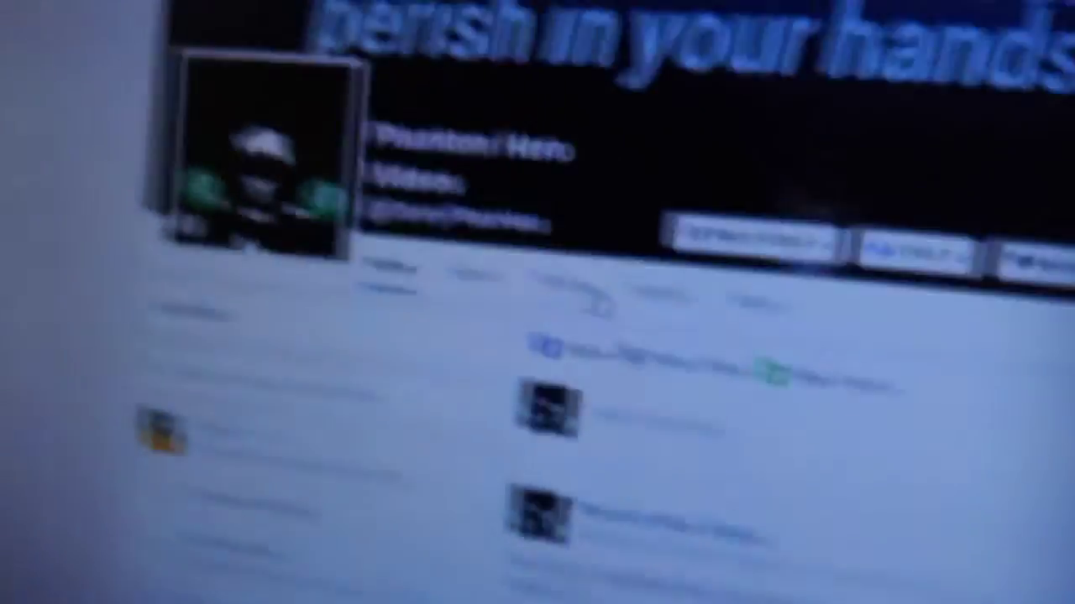
pyautogui.scroll(1, 479, 321)
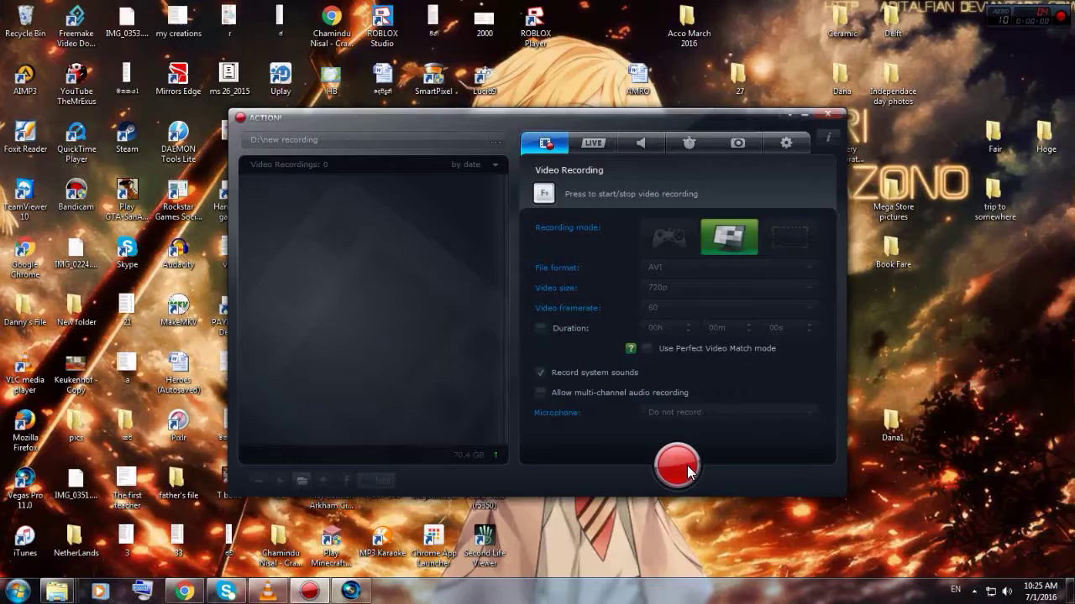
# - Start the screen recording in Action! and minimize the recorder window
pyautogui.click(682, 469)
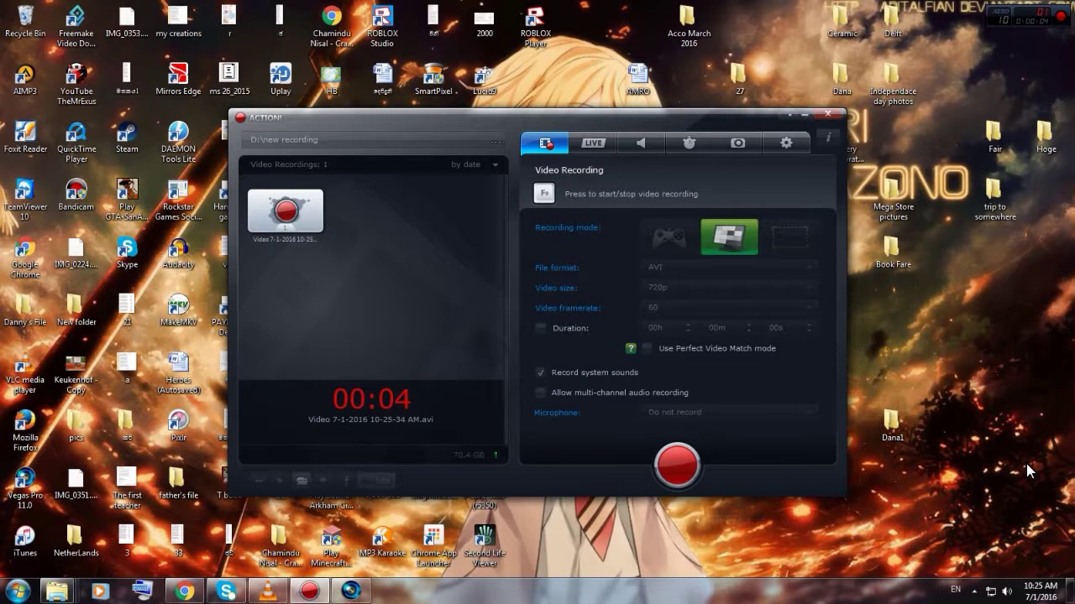
pyautogui.click(789, 115)
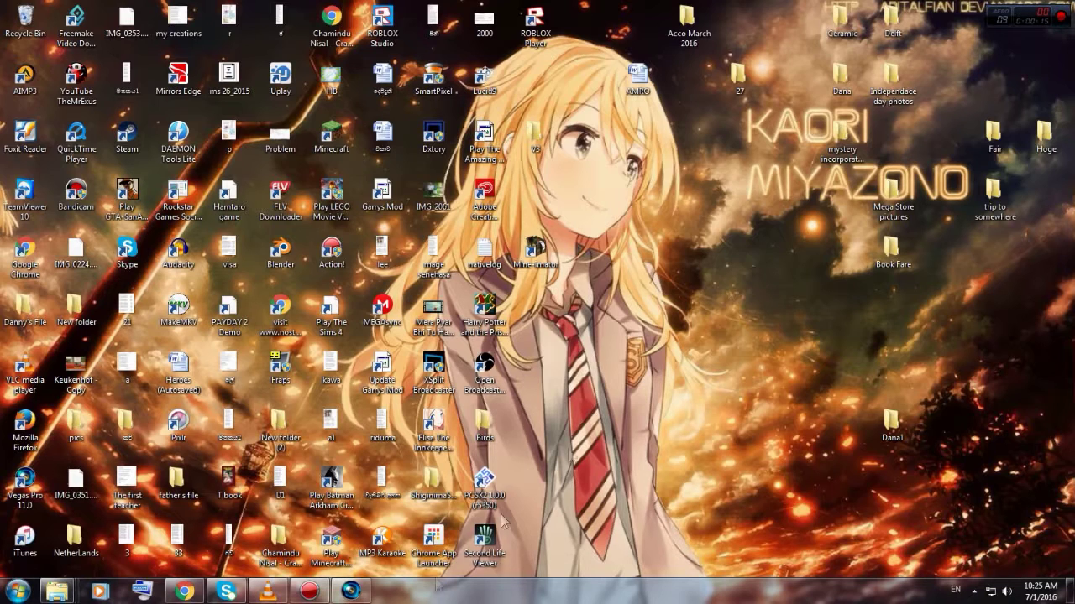
# - Switch to Vegas Pro to review the Minecraft Animation project's media and timeline, and minimize it
pyautogui.click(351, 592)
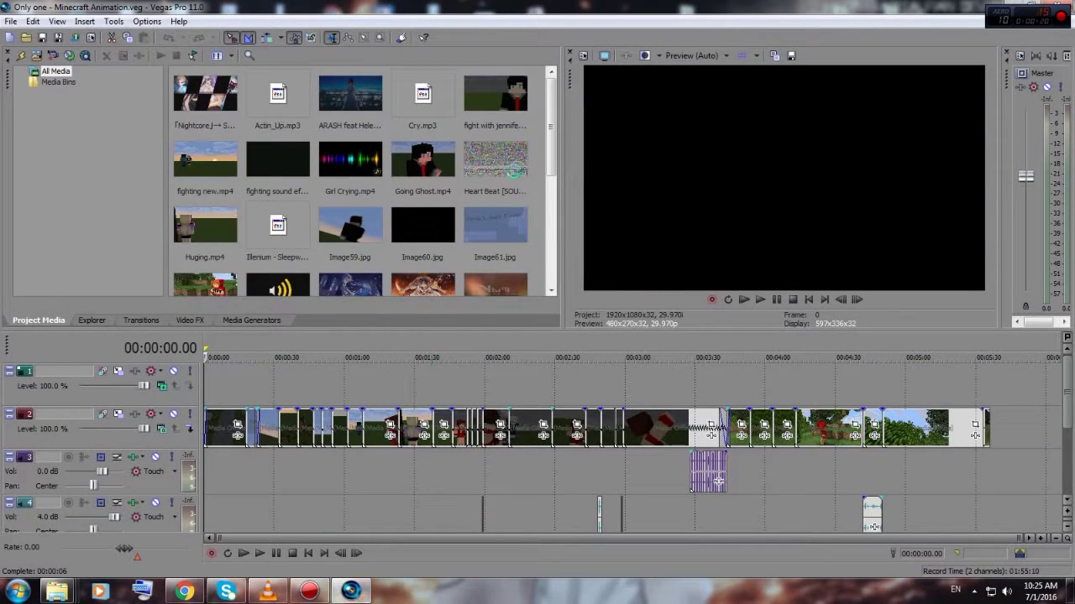
pyautogui.scroll(-10, 520, 162)
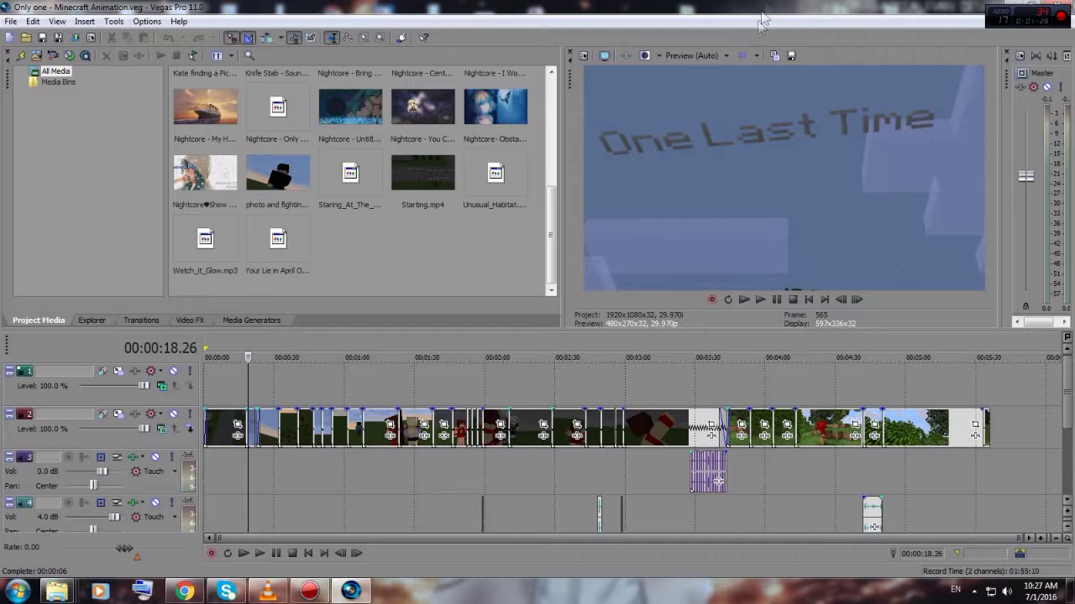
pyautogui.click(209, 420)
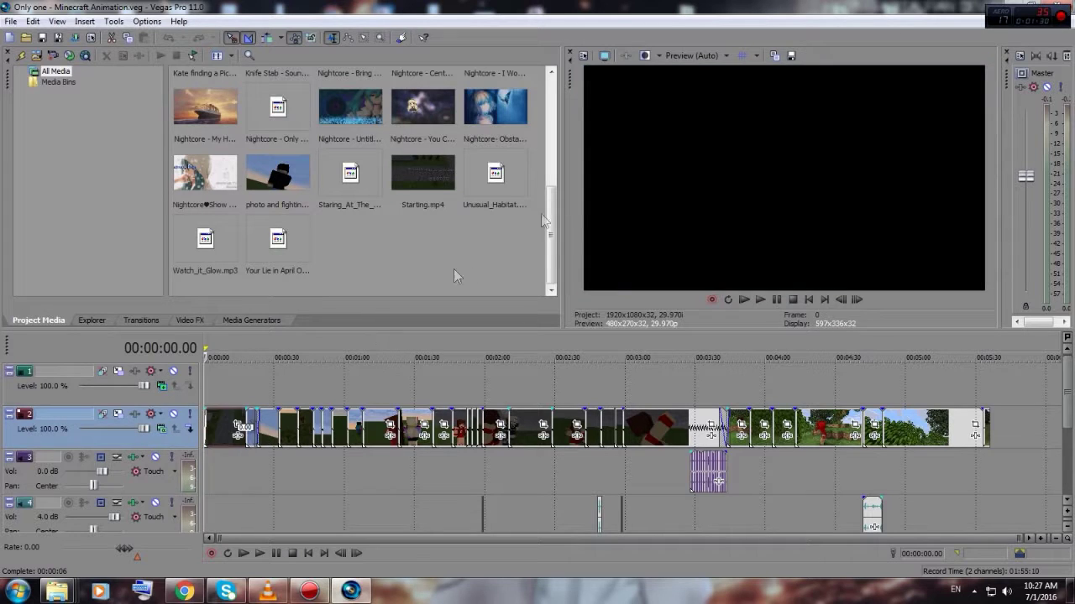
pyautogui.click(1015, 6)
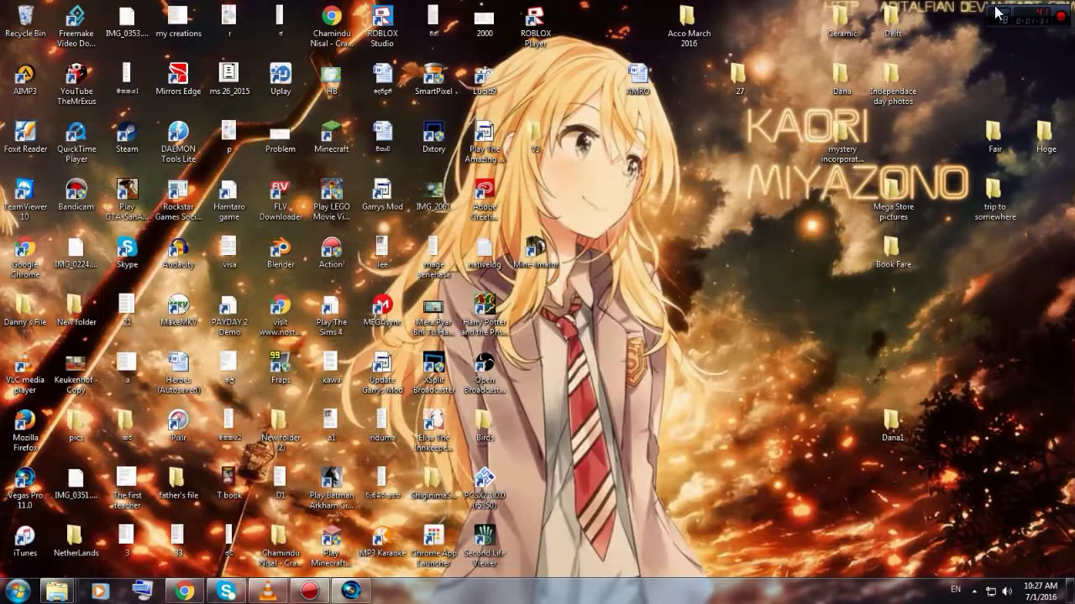
# - Launch Mine-imator and open the recent project Hospital
pyautogui.doubleClick(542, 256)
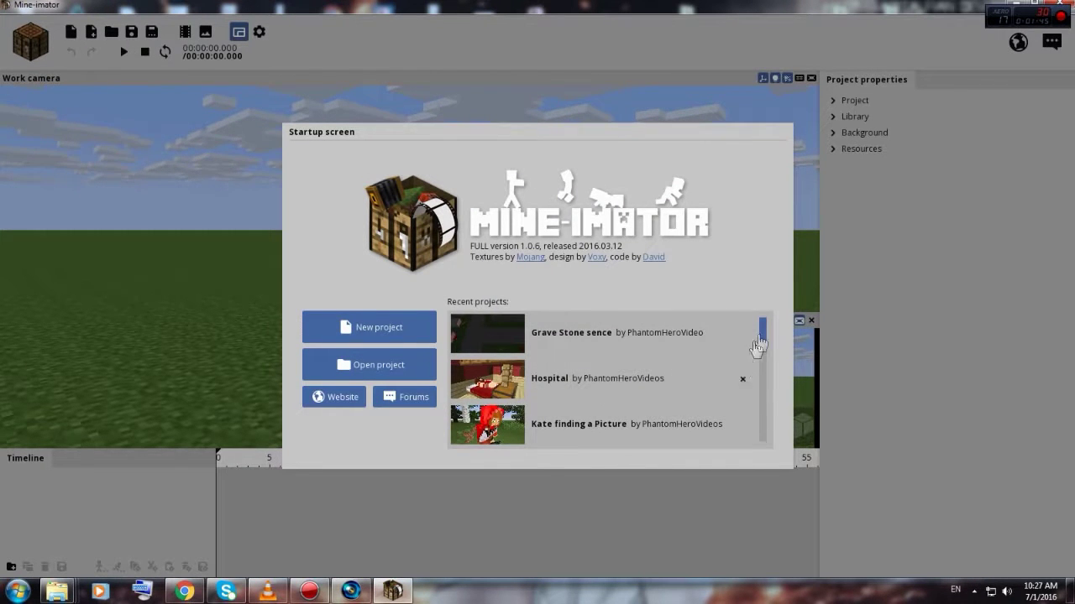
pyautogui.moveTo(766, 331)
pyautogui.mouseDown()
pyautogui.moveTo(765, 361)
pyautogui.moveTo(763, 331)
pyautogui.mouseUp()
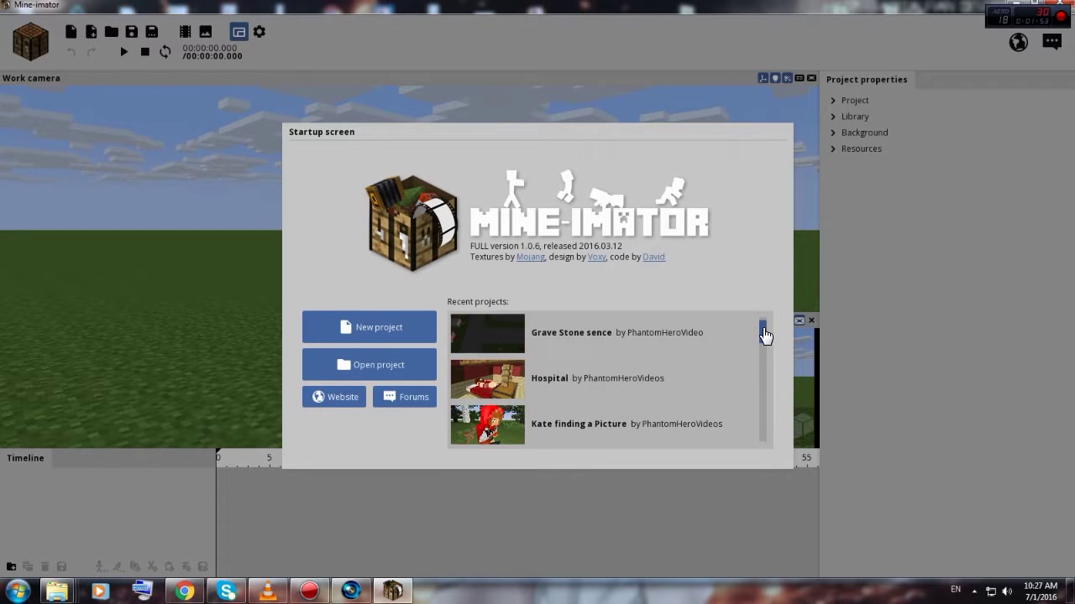
pyautogui.click(687, 386)
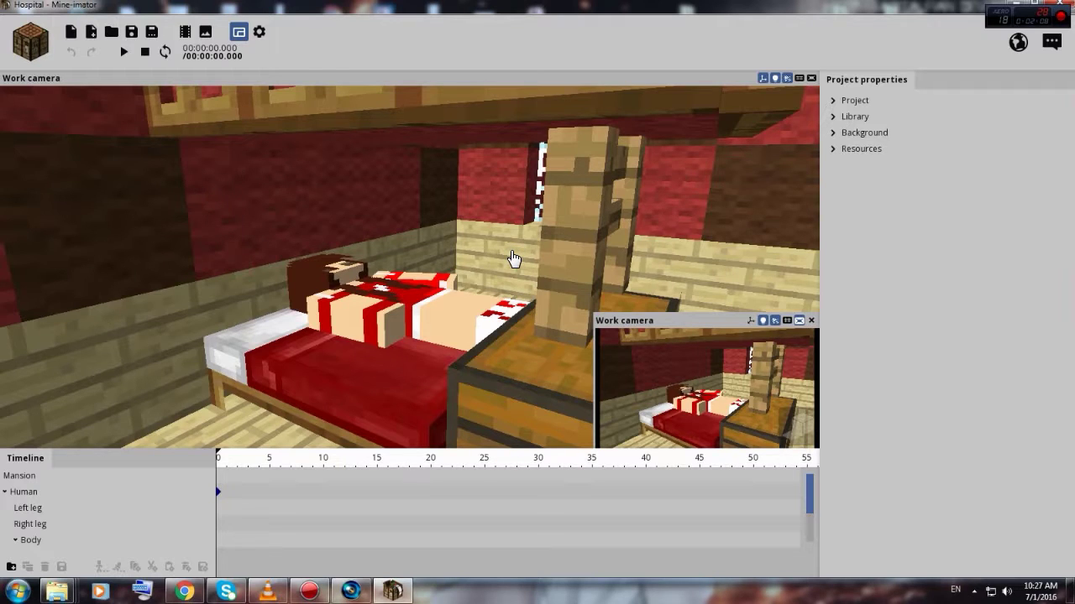
# - Add a Grass Block instance to the hospital scene
pyautogui.press('w')
pyautogui.moveTo(569, 269)
pyautogui.mouseDown(button='right')
pyautogui.moveTo(582, 262)
pyautogui.moveTo(559, 270)
pyautogui.mouseUp(button='right')
pyautogui.press('s')
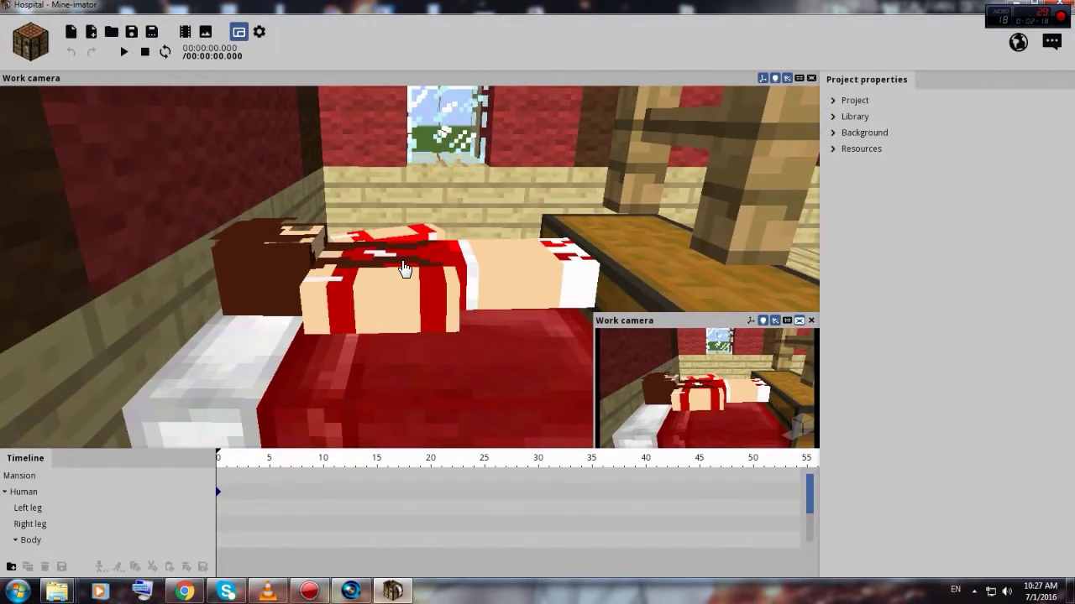
pyautogui.click(34, 47)
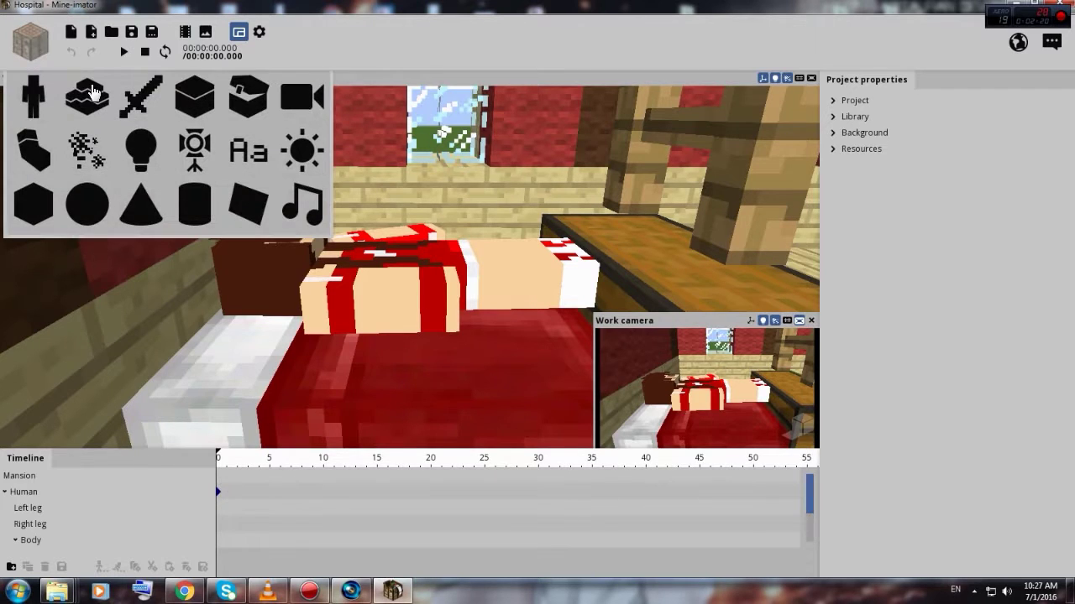
pyautogui.click(215, 104)
pyautogui.click(456, 435)
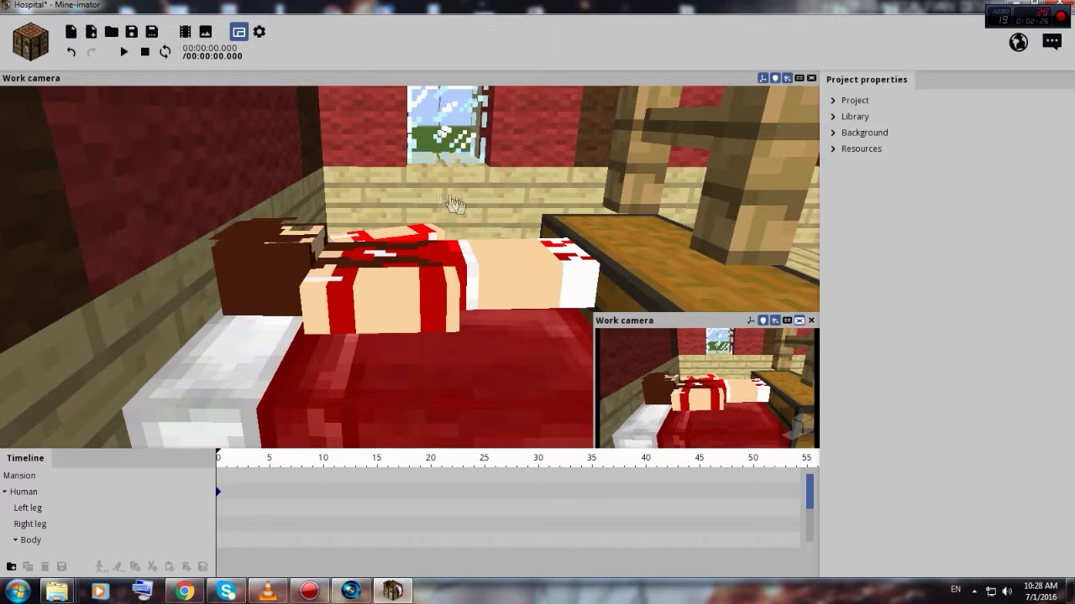
# - Parent the Grass Block to the Human's Head and set its scale to 0.48
pyautogui.moveTo(357, 163)
pyautogui.mouseDown()
pyautogui.moveTo(470, 168)
pyautogui.moveTo(348, 161)
pyautogui.mouseUp()
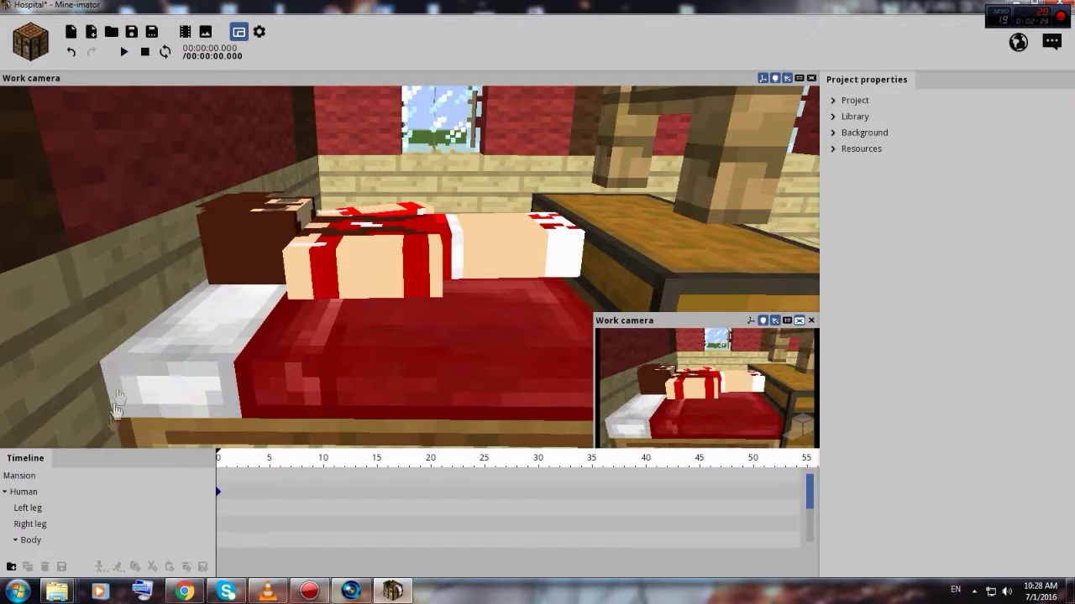
pyautogui.scroll(-5, 87, 531)
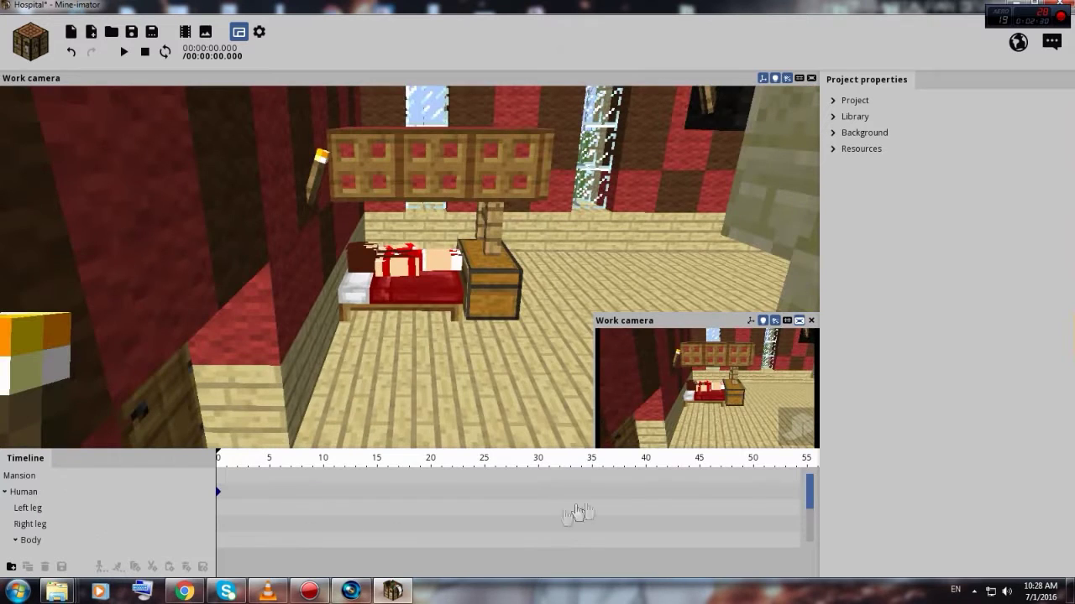
pyautogui.moveTo(810, 505); pyautogui.dragTo(810, 538)
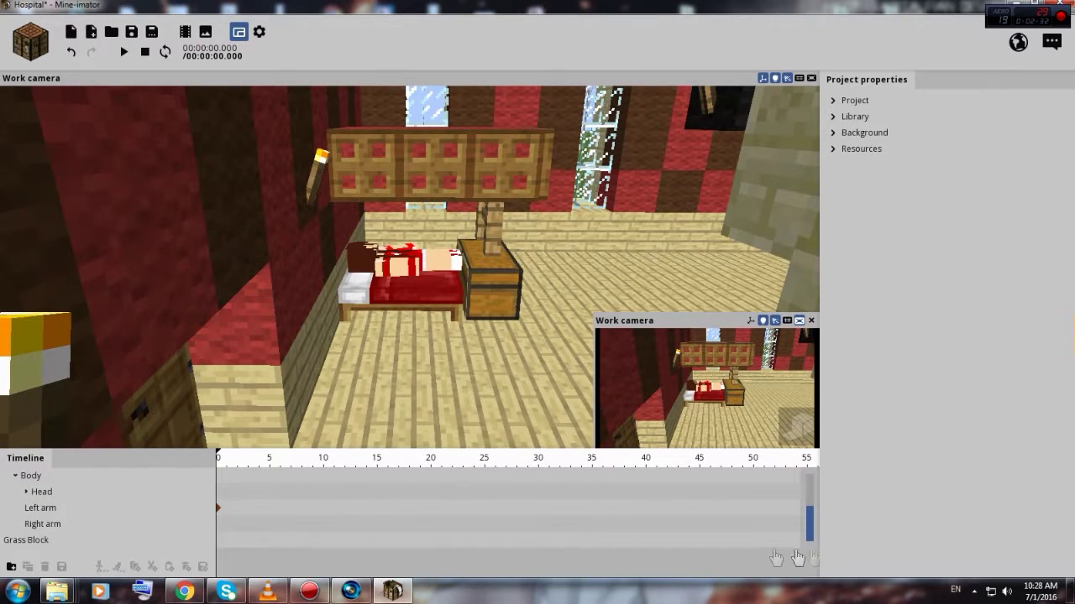
pyautogui.click(20, 542)
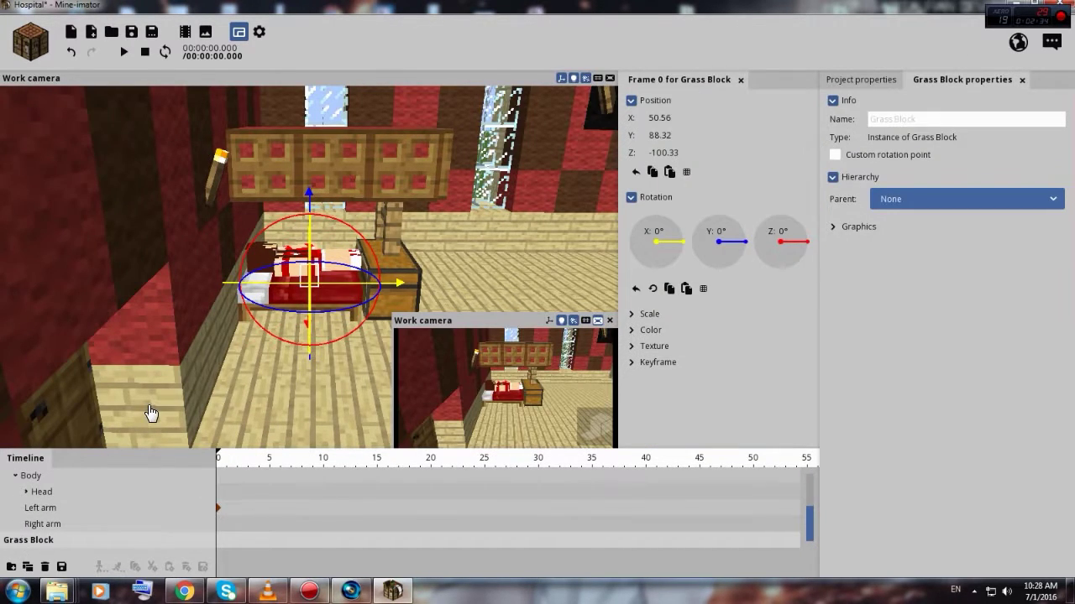
pyautogui.click(972, 201)
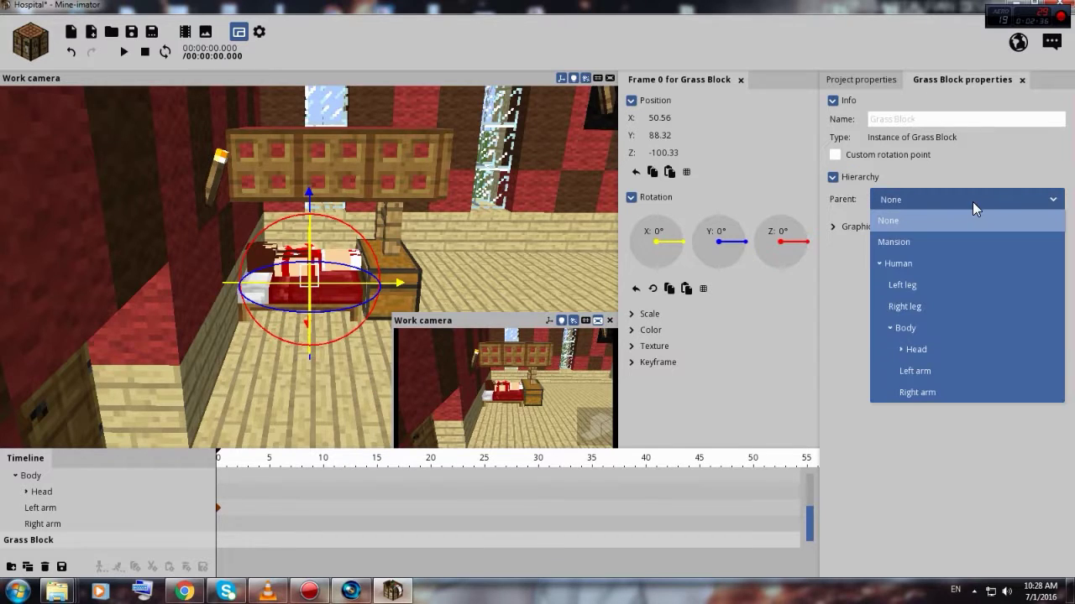
pyautogui.click(916, 351)
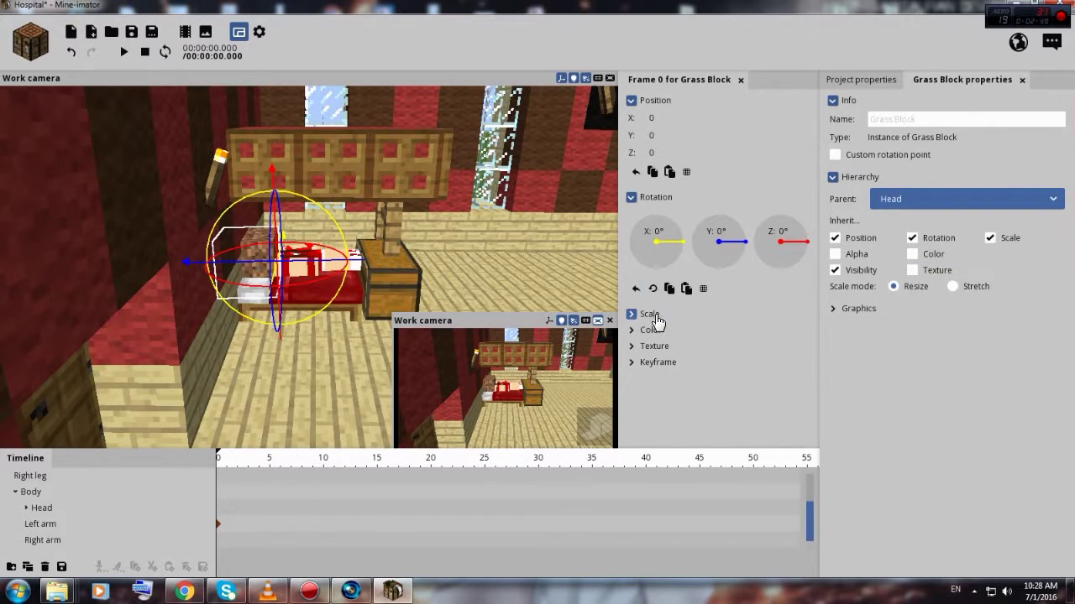
pyautogui.click(650, 314)
pyautogui.moveTo(652, 331); pyautogui.dragTo(636, 332)
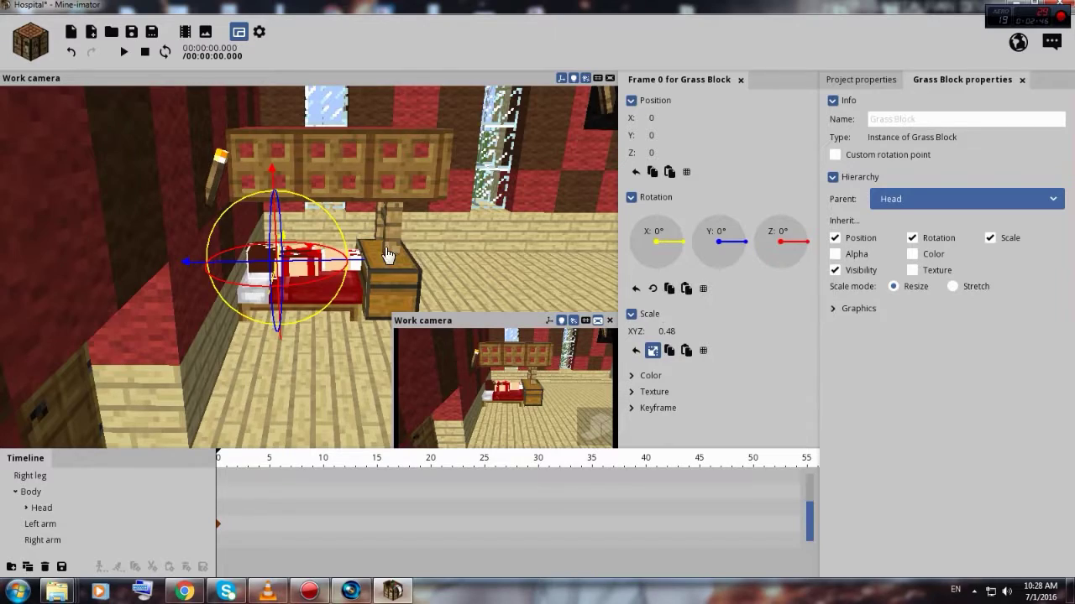
# - Set the scale of the Grass Block inside the head to 0.44
pyautogui.click(460, 267)
pyautogui.scroll(4, 459, 268)
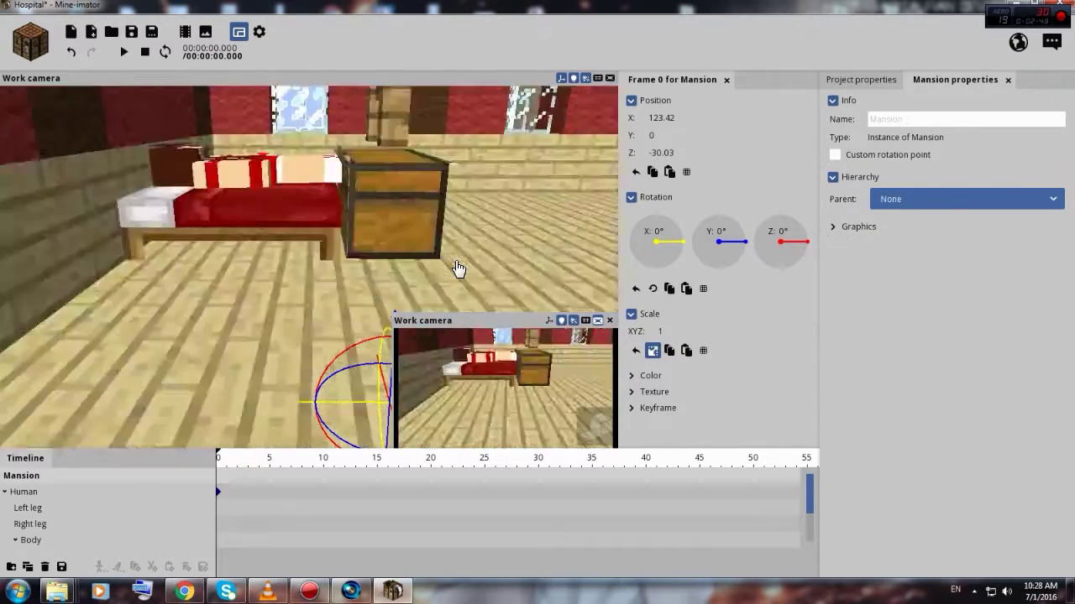
pyautogui.scroll(-3, 471, 270)
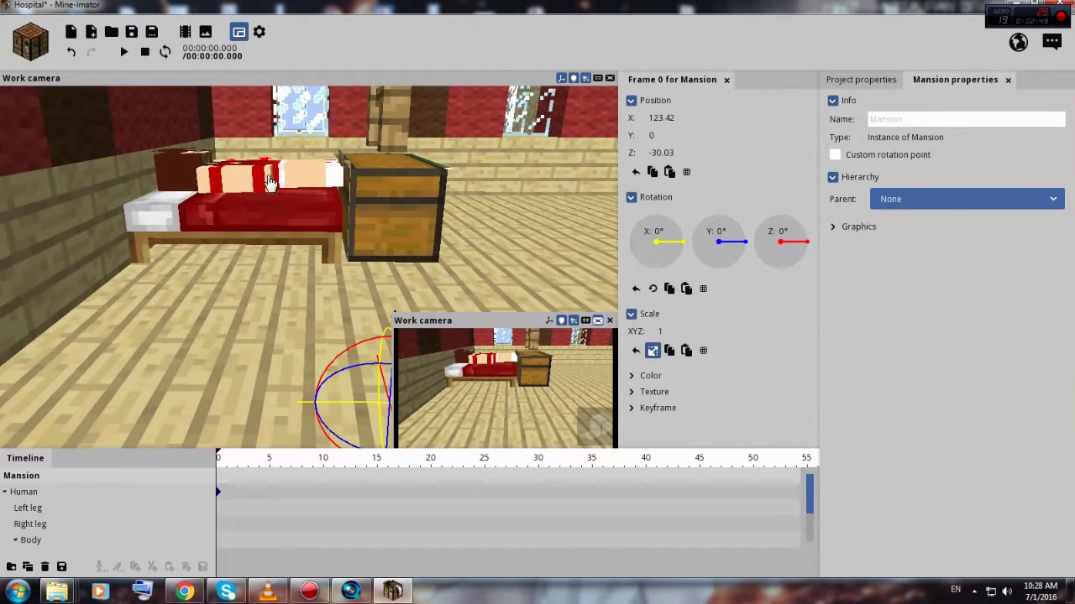
pyautogui.click(270, 182)
pyautogui.moveTo(301, 194); pyautogui.dragTo(270, 149, button='right')
pyautogui.moveTo(270, 149); pyautogui.dragTo(326, 218)
pyautogui.scroll(4, 326, 218)
pyautogui.click(291, 186)
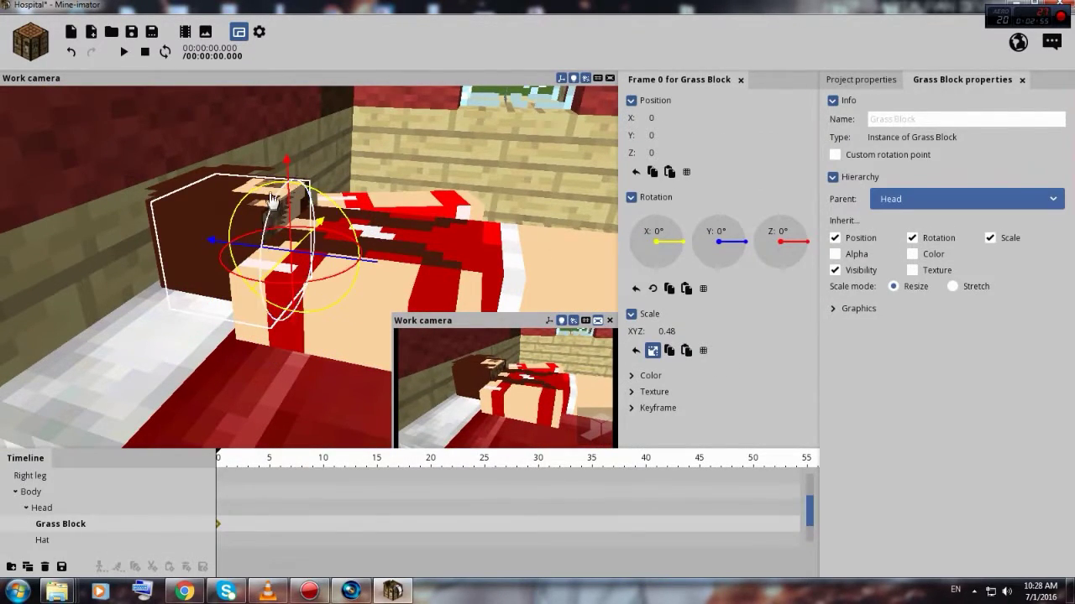
pyautogui.moveTo(290, 186); pyautogui.dragTo(292, 172, button='right')
pyautogui.click(291, 175)
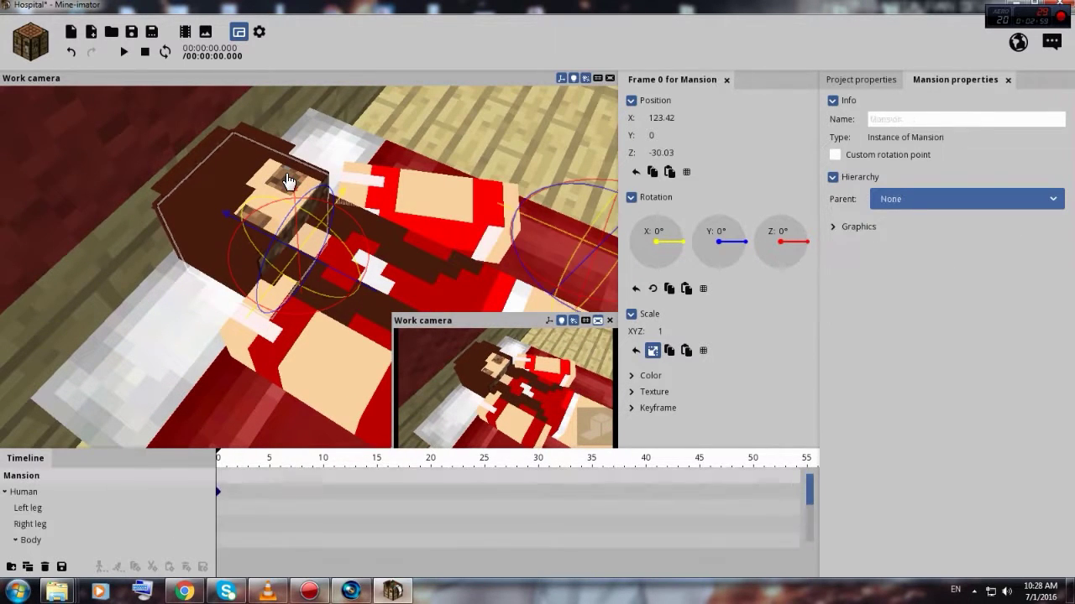
pyautogui.click(289, 179)
pyautogui.click(287, 183)
pyautogui.click(286, 183)
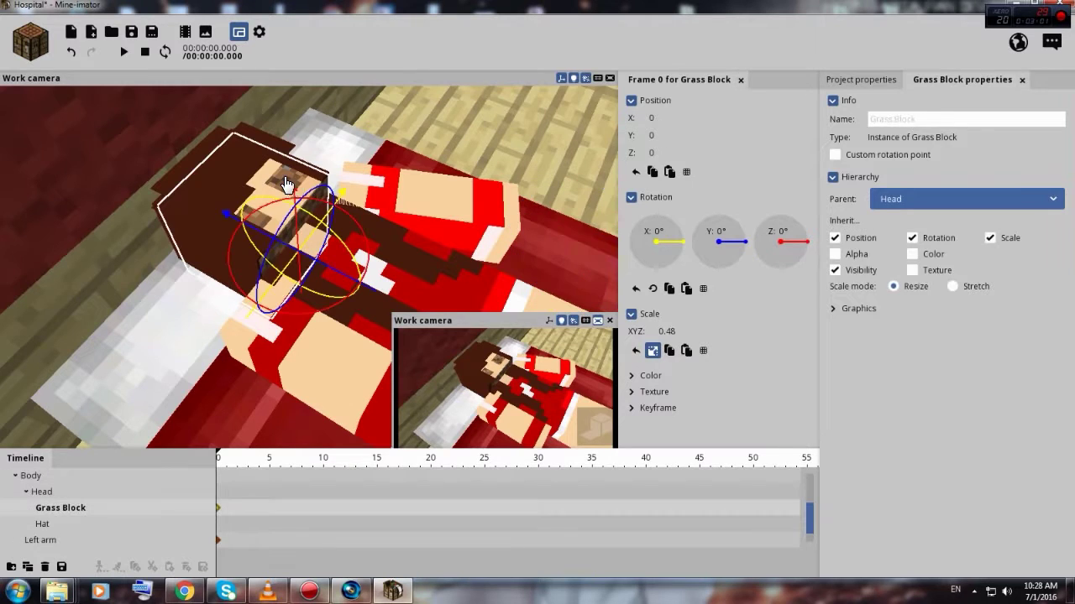
pyautogui.moveTo(676, 333); pyautogui.dragTo(671, 333)
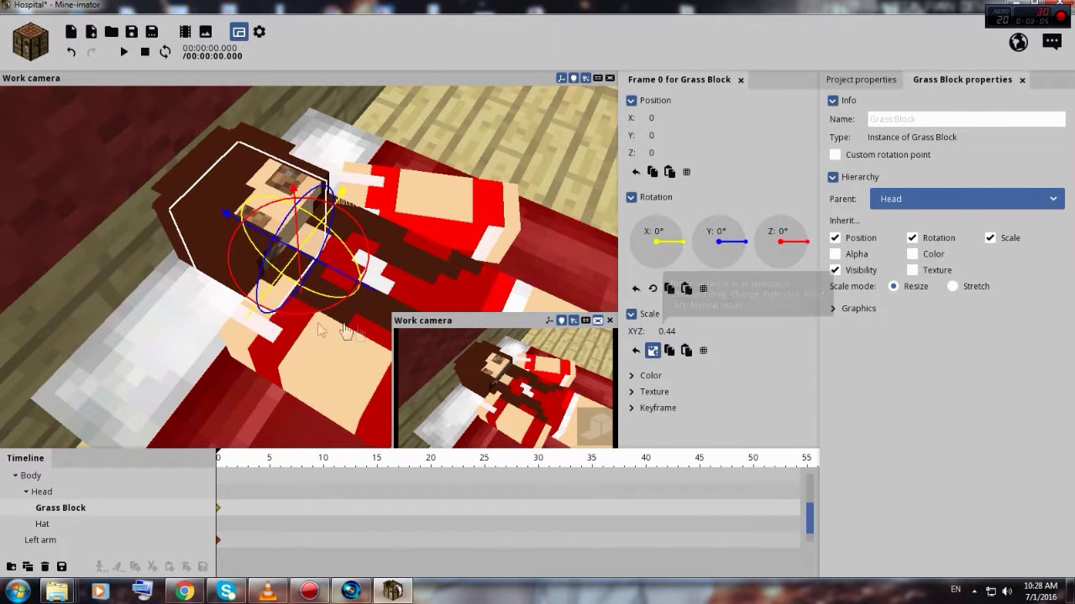
# - Move the Grass Block to Y position 0.32 and set its scale to 0.49 to fit inside the head
pyautogui.moveTo(177, 281); pyautogui.dragTo(255, 239)
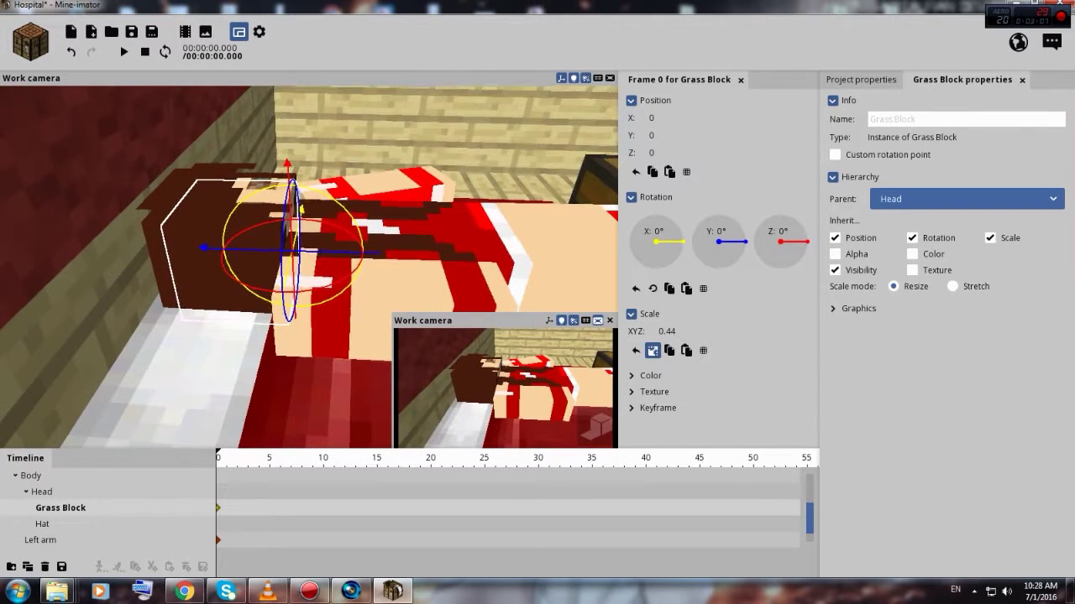
pyautogui.moveTo(375, 263); pyautogui.dragTo(371, 261)
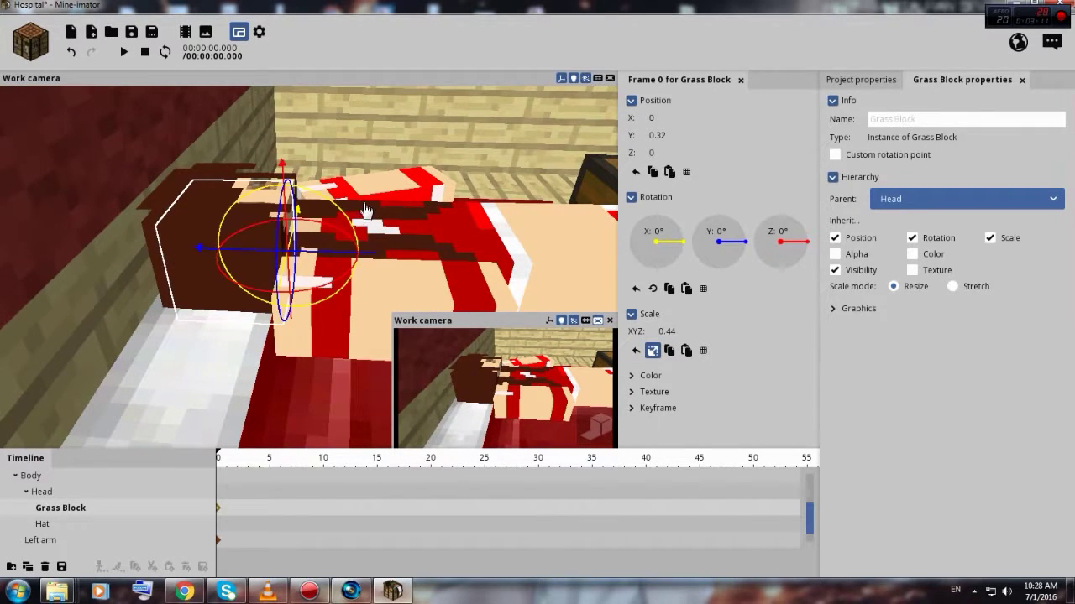
pyautogui.moveTo(366, 216); pyautogui.dragTo(337, 290)
pyautogui.scroll(3, 336, 302)
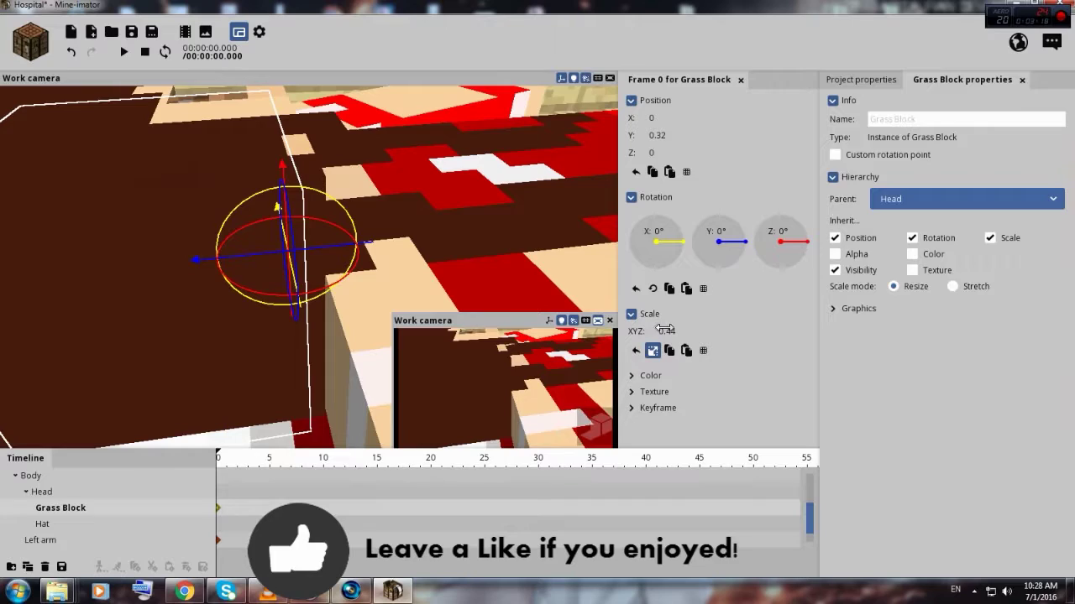
pyautogui.moveTo(664, 330); pyautogui.dragTo(665, 329)
pyautogui.moveTo(573, 195); pyautogui.dragTo(557, 188)
pyautogui.moveTo(576, 202); pyautogui.dragTo(576, 201, button='right')
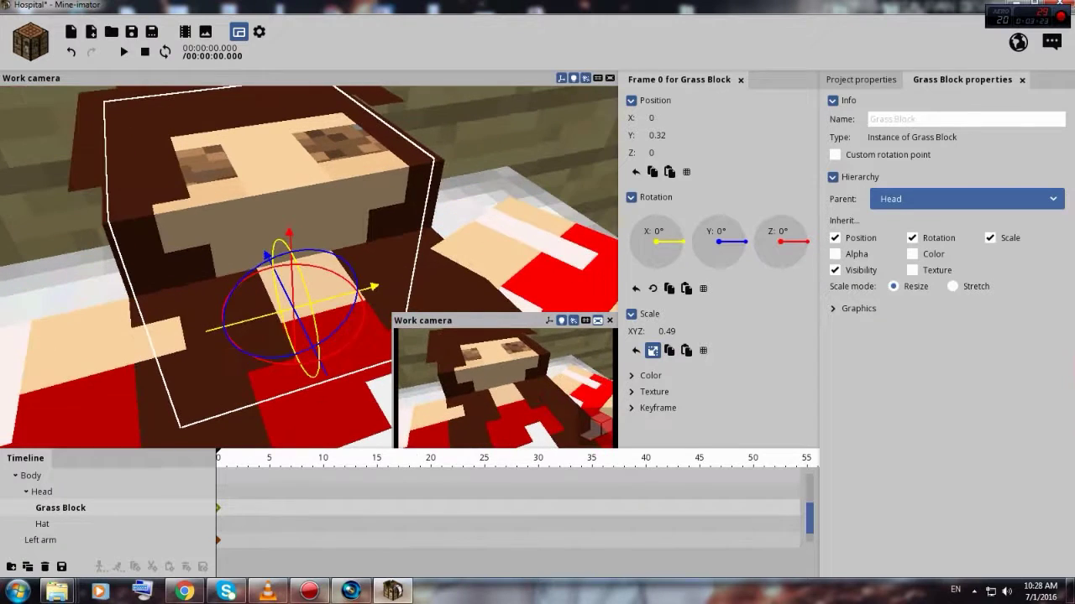
# - Give the Grass Block a white (FFFFFF) mix color with a mix percent of 100%
pyautogui.click(631, 317)
pyautogui.click(632, 330)
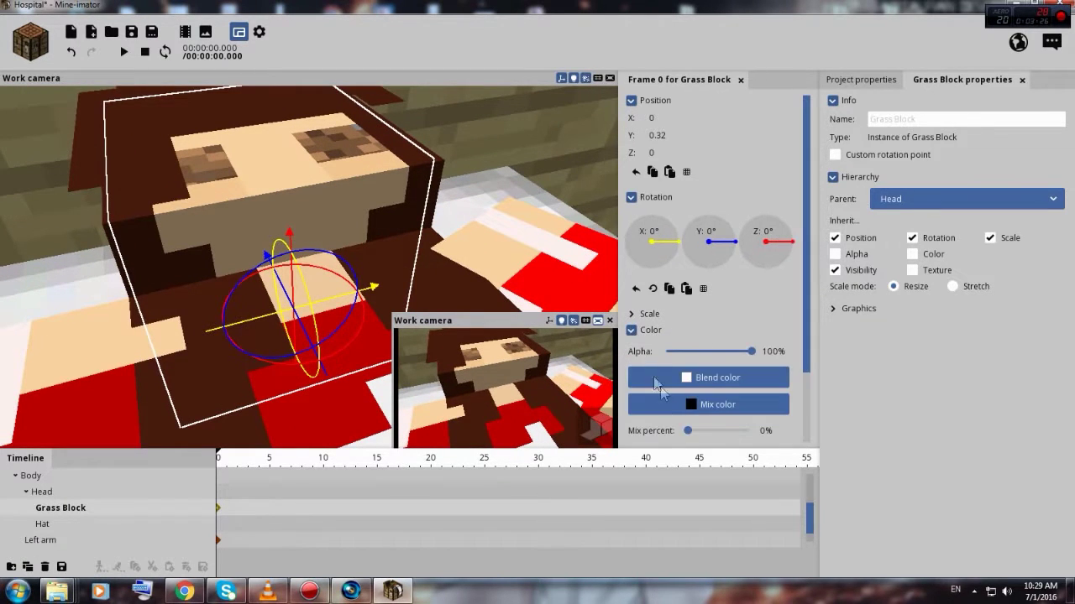
pyautogui.click(692, 404)
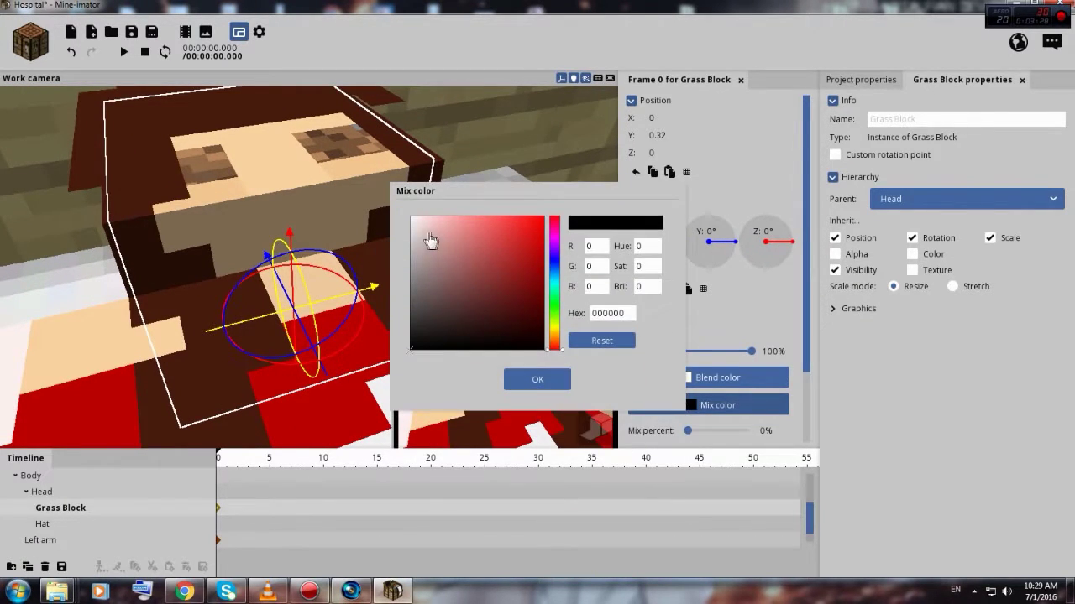
pyautogui.moveTo(433, 241); pyautogui.dragTo(403, 216)
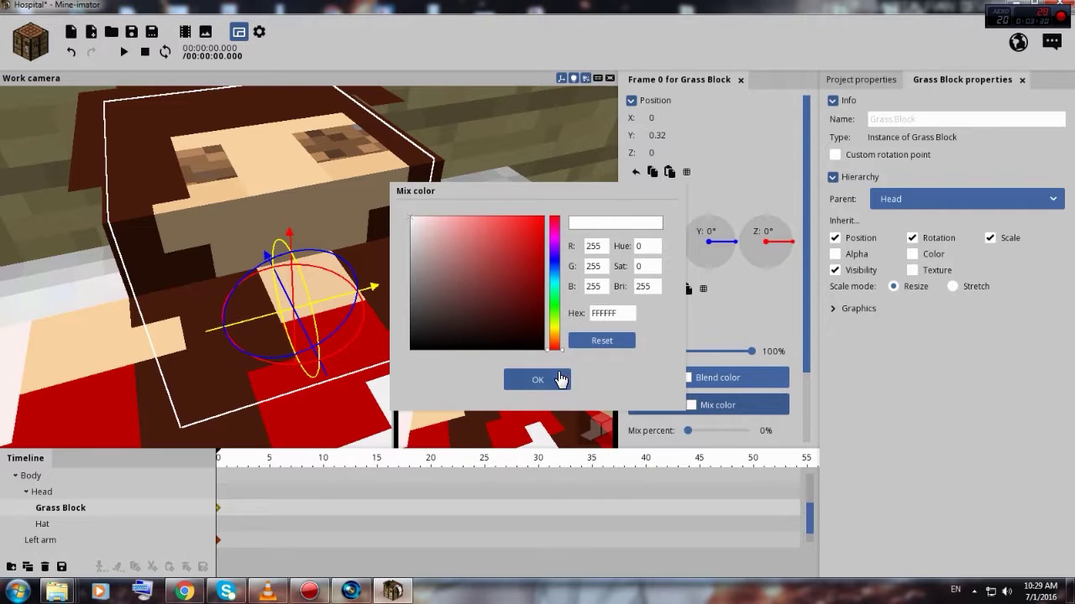
pyautogui.click(559, 380)
pyautogui.moveTo(689, 432); pyautogui.dragTo(772, 436)
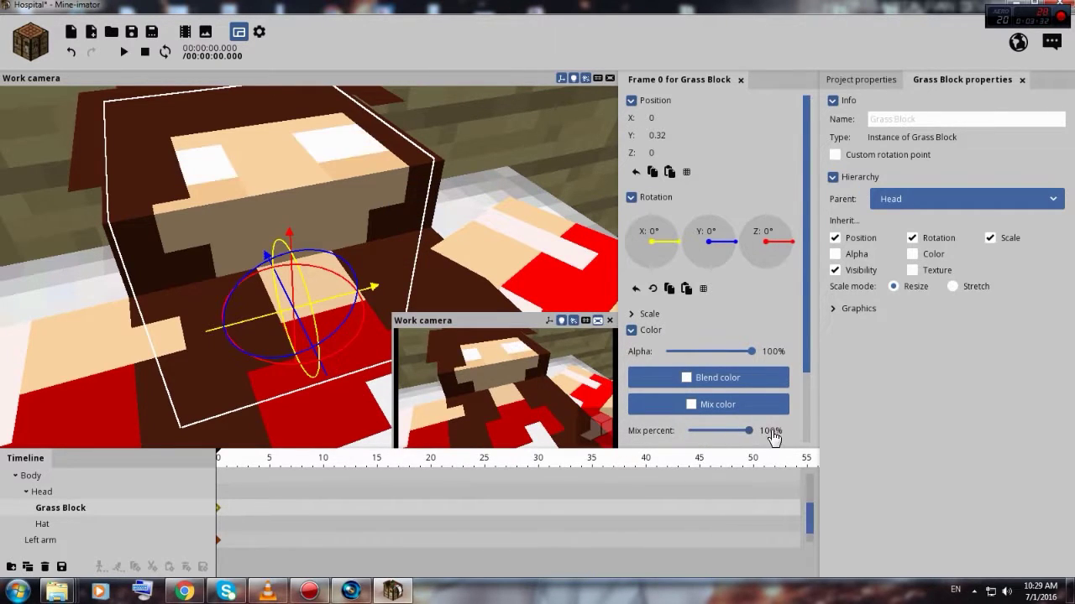
# - Check the white eyes on the character's head and save the Hospital project
pyautogui.moveTo(383, 335); pyautogui.dragTo(361, 252, button='right')
pyautogui.scroll(-4, 374, 341)
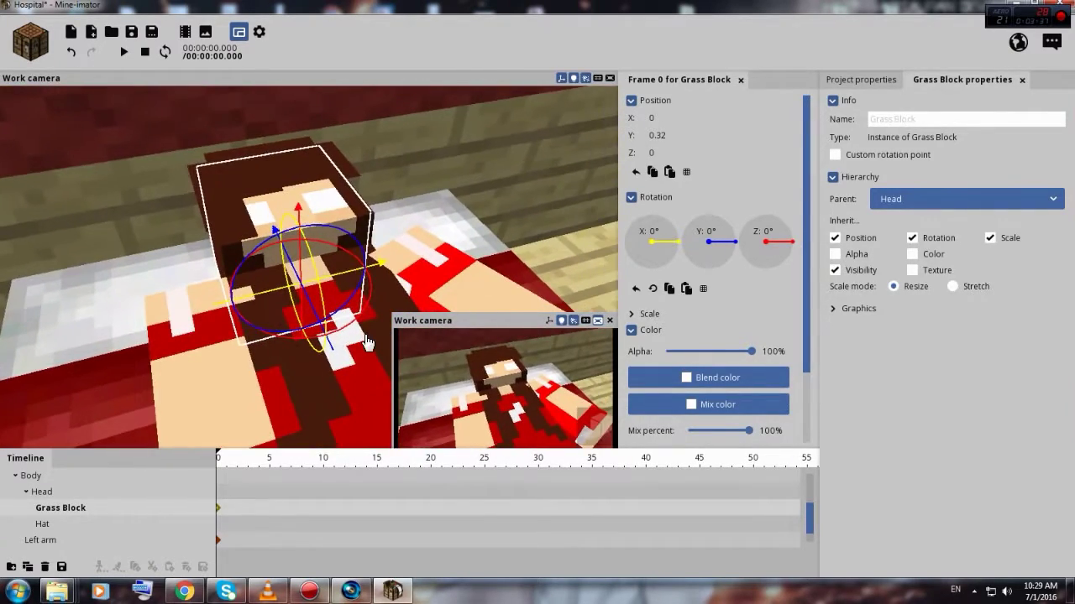
pyautogui.click(330, 206)
pyautogui.click(325, 209)
pyautogui.moveTo(185, 592)
pyautogui.click(131, 34)
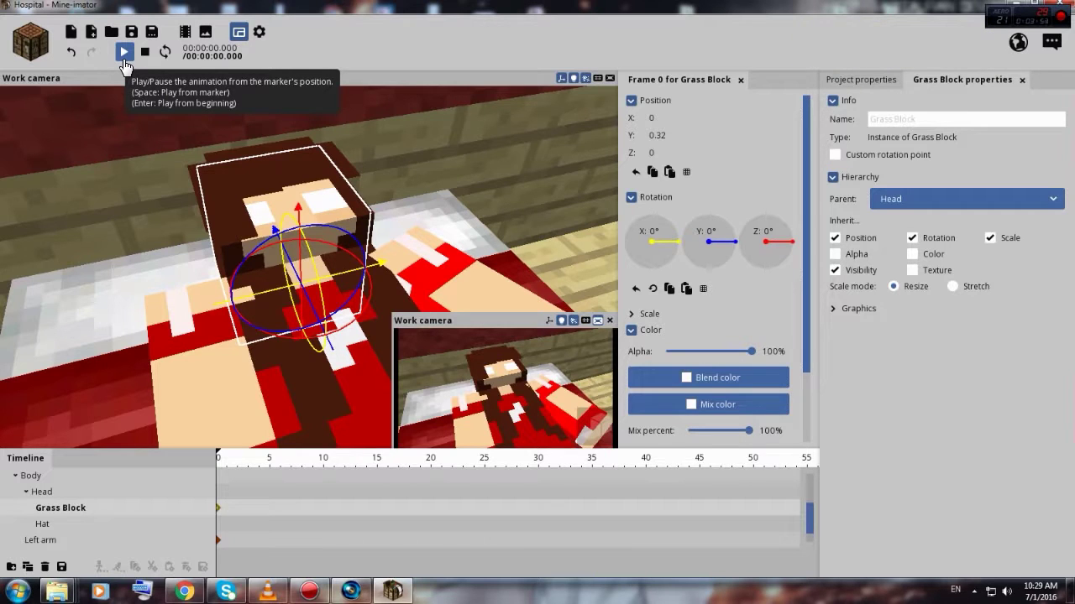
# - Switch to the Action! screen recorder, examine its hotkey settings, and return to Mine-imator
pyautogui.click(310, 592)
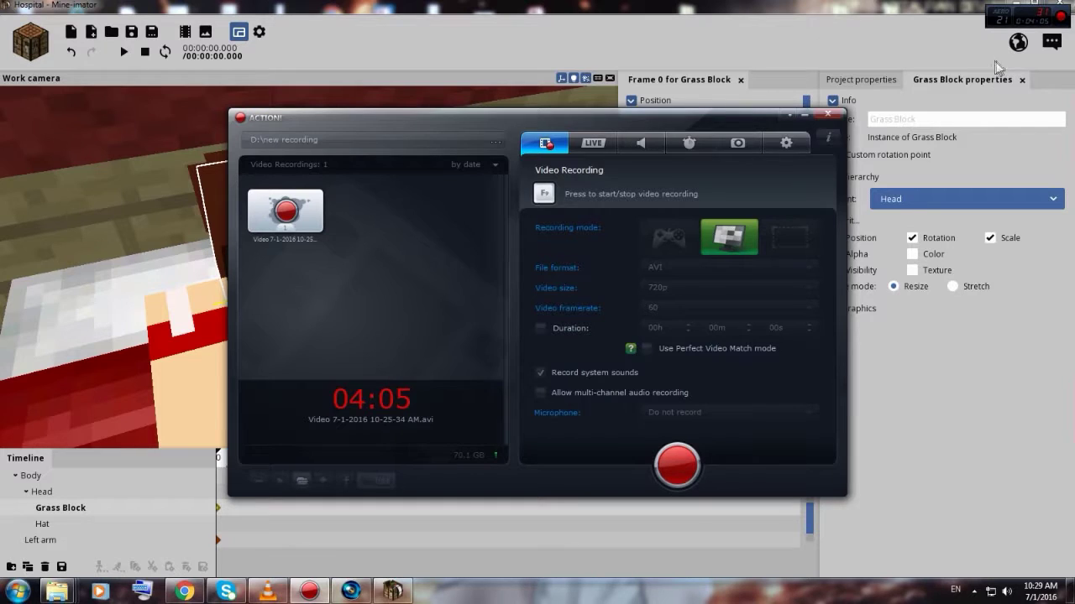
pyautogui.click(786, 146)
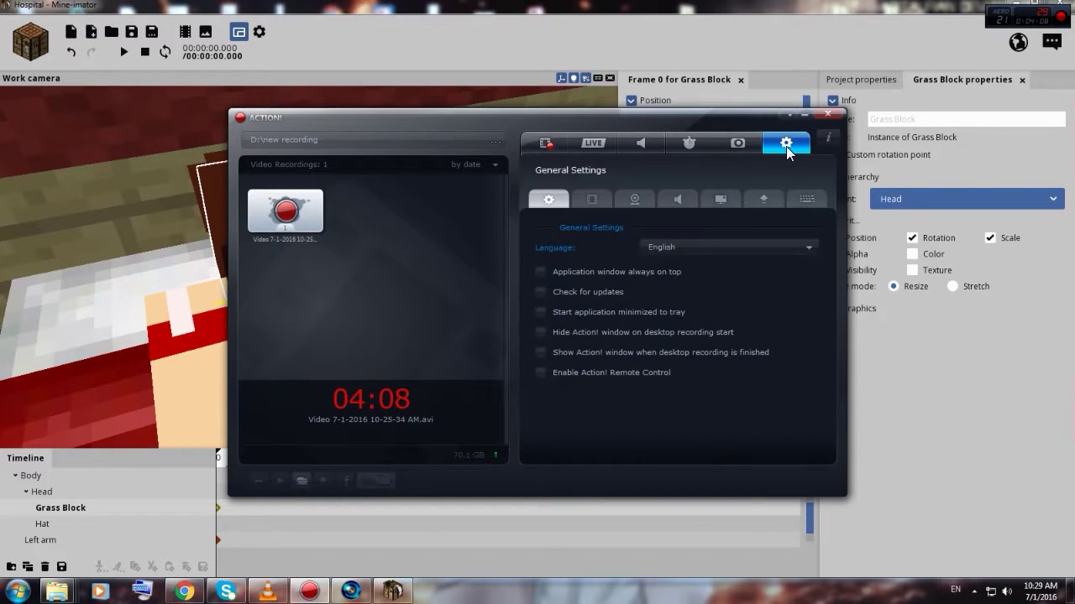
pyautogui.click(812, 206)
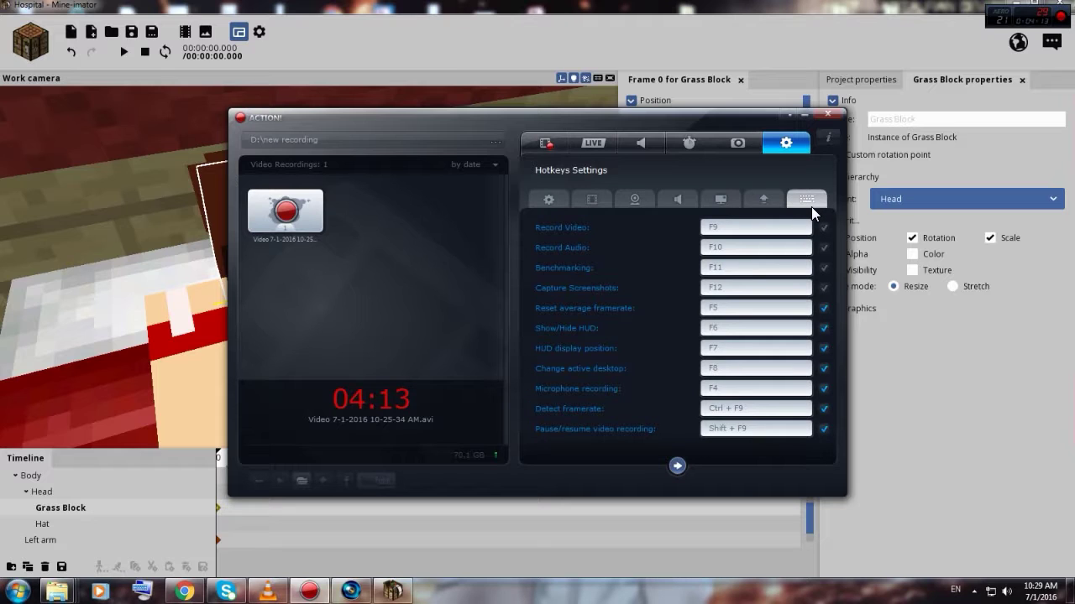
pyautogui.click(740, 326)
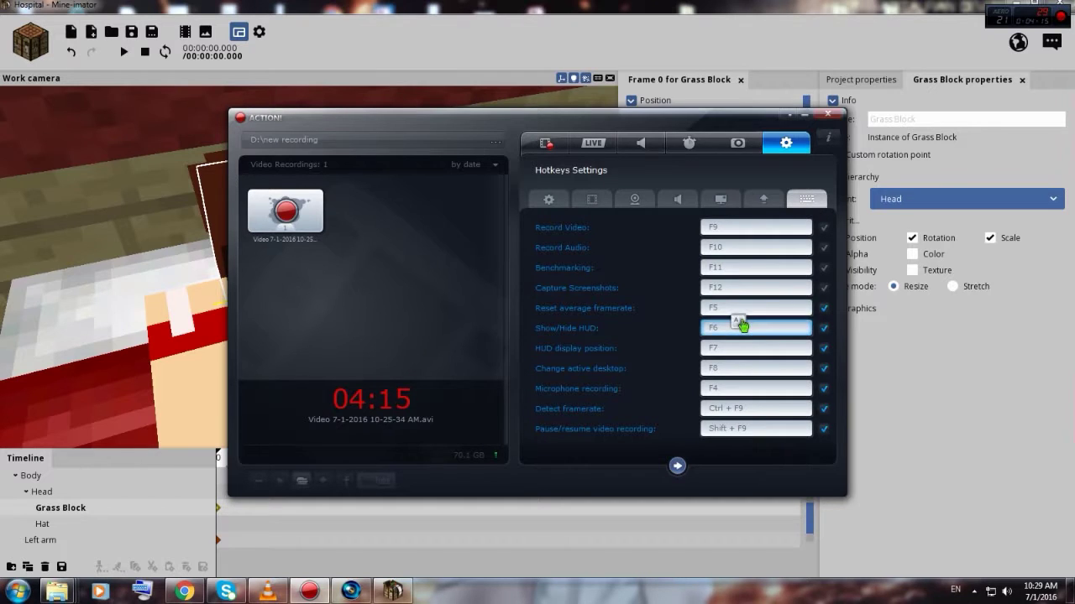
pyautogui.click(714, 7)
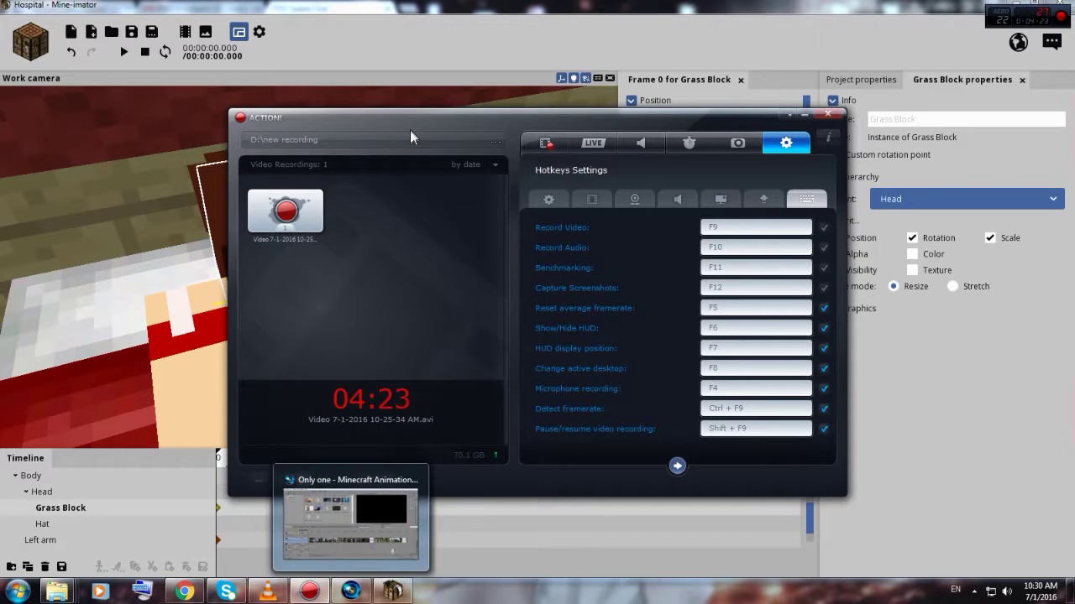
pyautogui.click(673, 4)
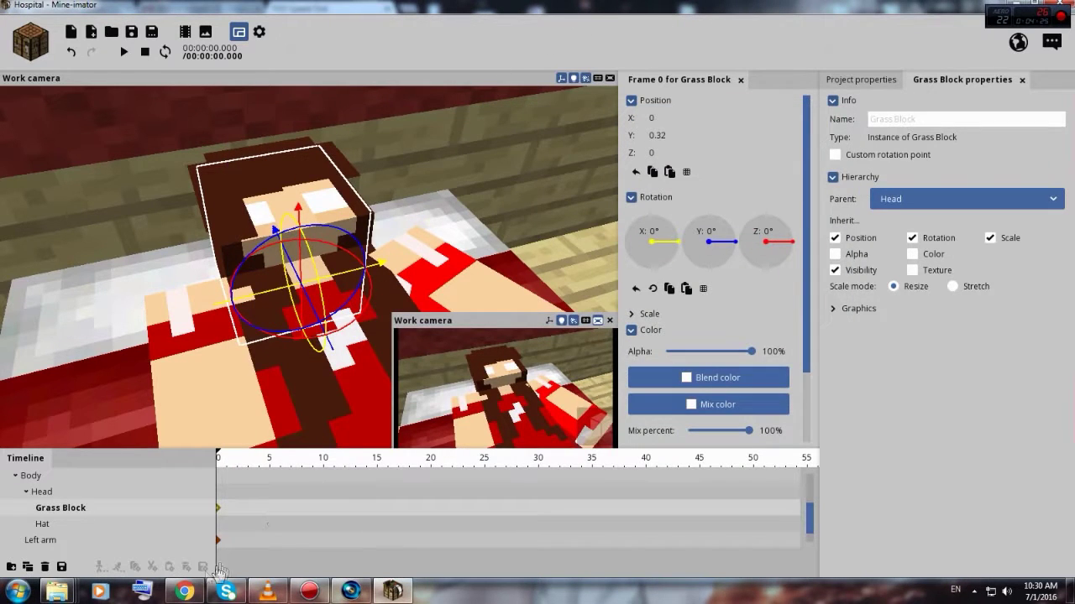
pyautogui.click(185, 592)
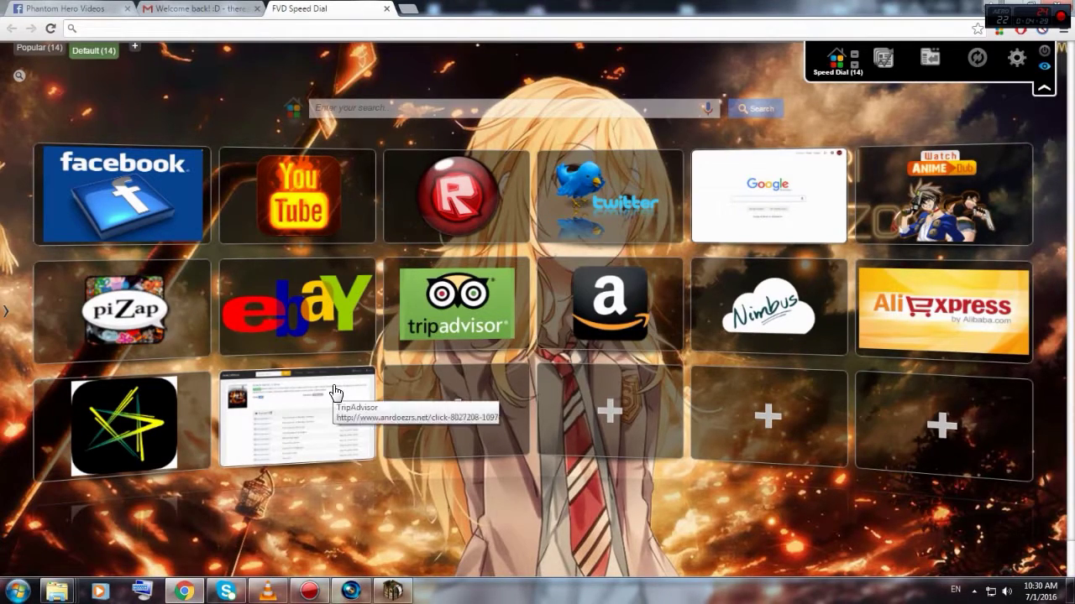
pyautogui.scroll(-1, 335, 399)
pyautogui.scroll(1, 335, 400)
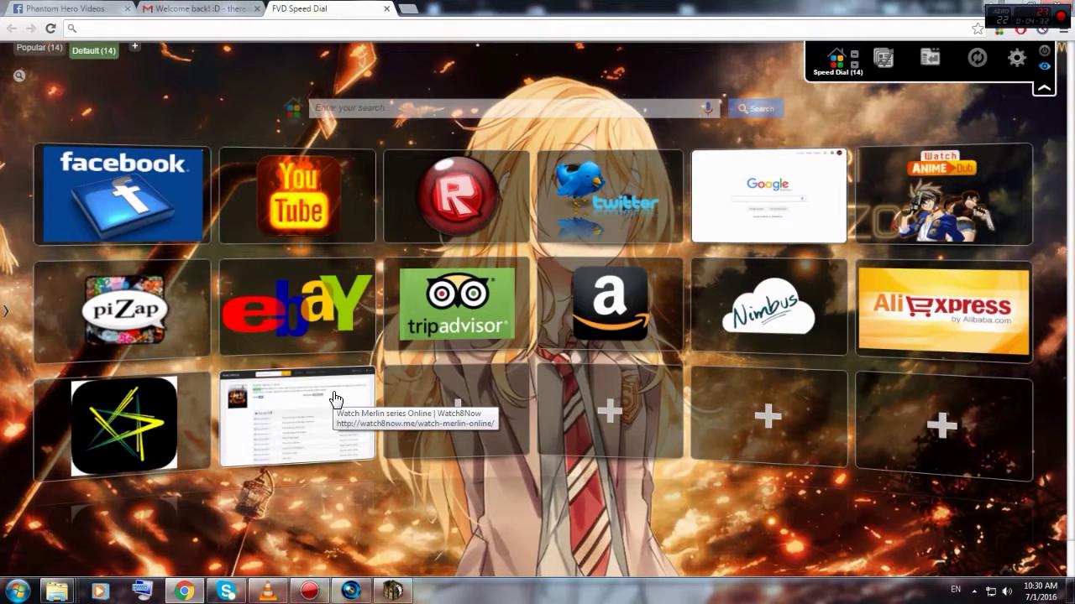
pyautogui.click(407, 595)
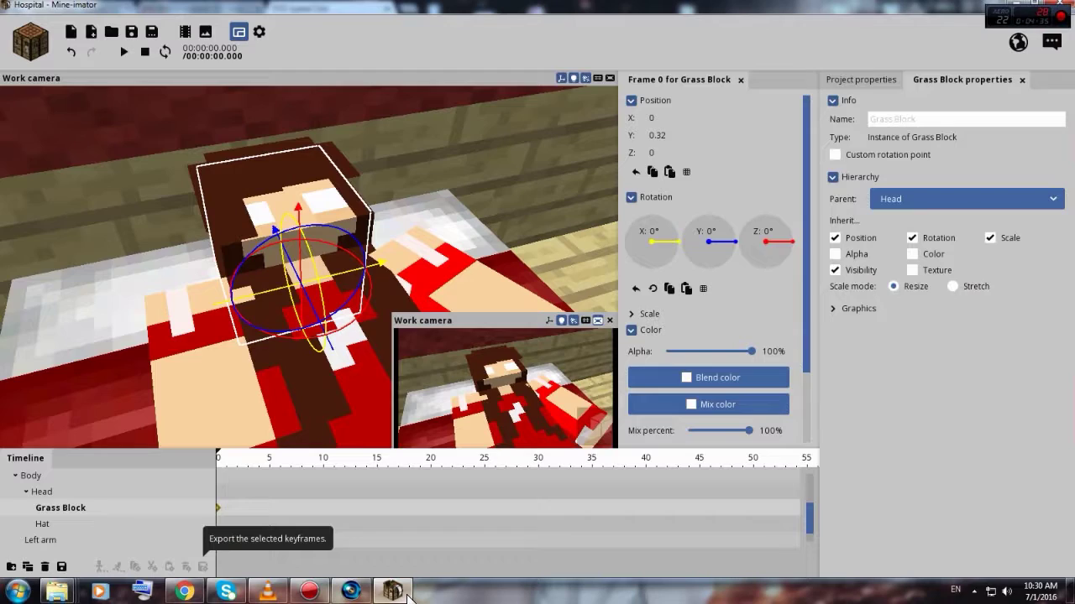
# - Duplicate the white Grass Block in the head and name the copy "Eye thingy"
pyautogui.moveTo(68, 225); pyautogui.dragTo(181, 229)
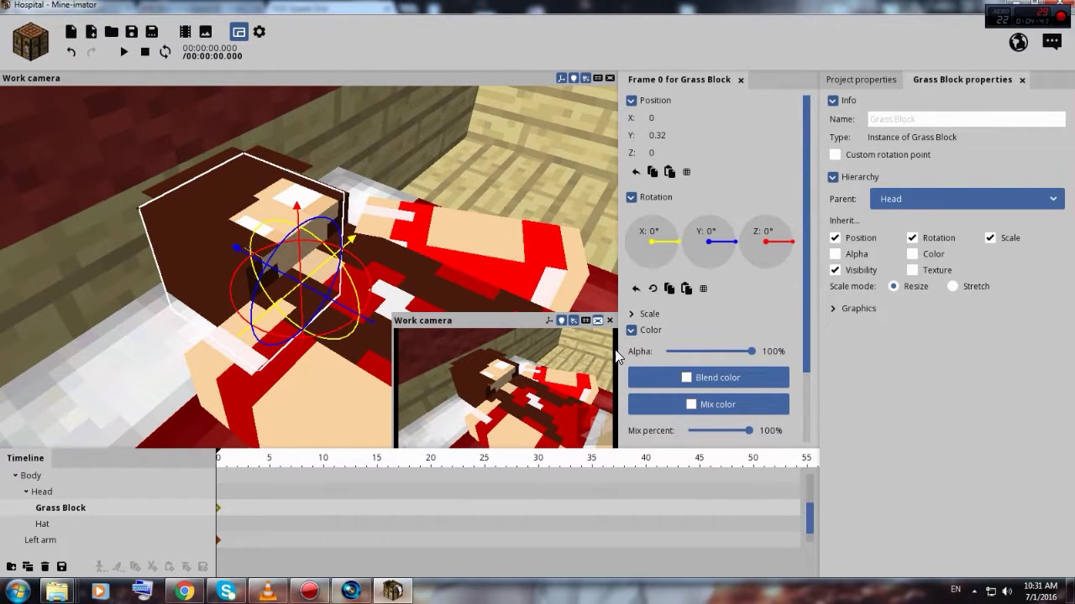
pyautogui.click(28, 567)
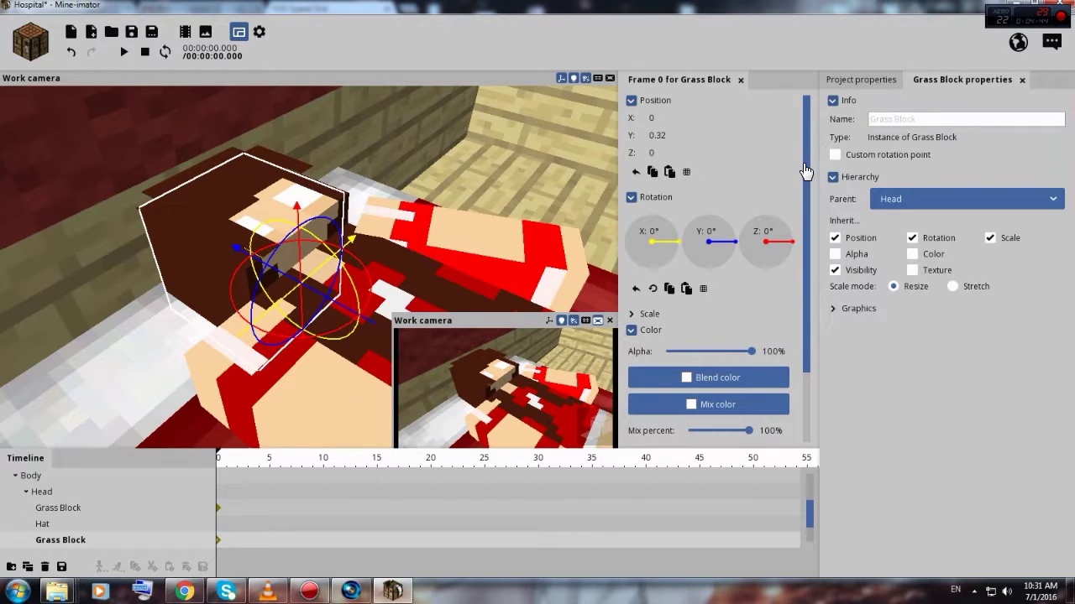
pyautogui.write('Eye thiun')
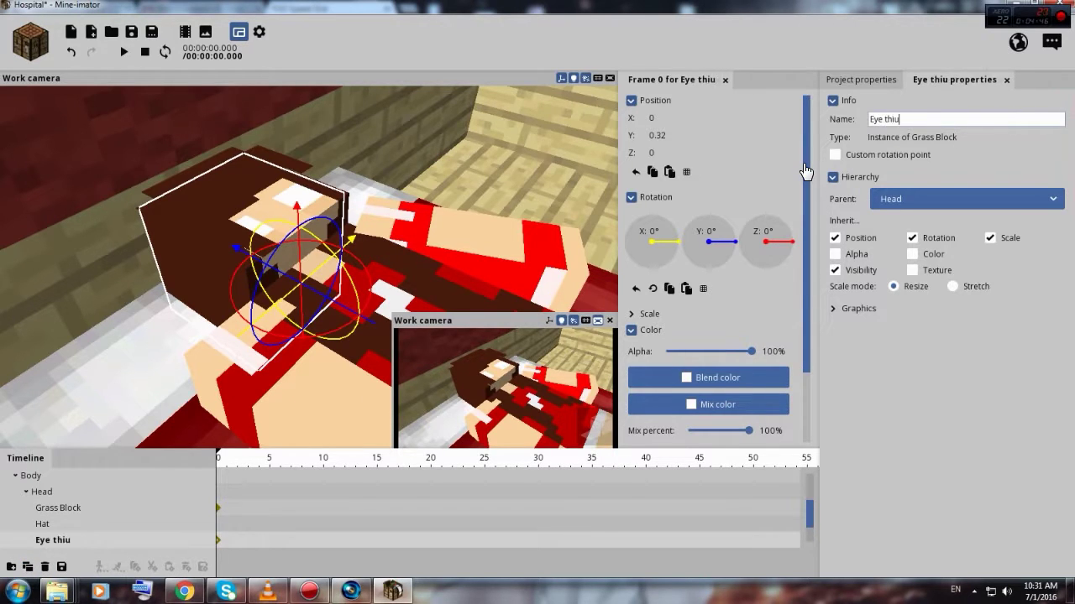
pyautogui.press('BackSpace')
pyautogui.press('BackSpace')
pyautogui.write('ngy :P')
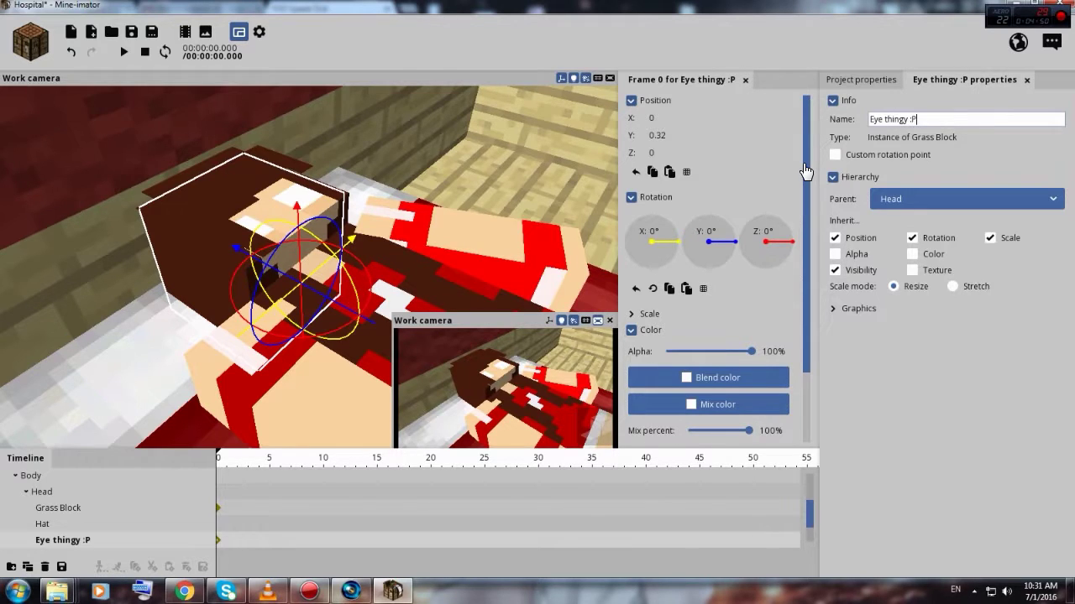
pyautogui.press('BackSpace')
pyautogui.press('BackSpace')
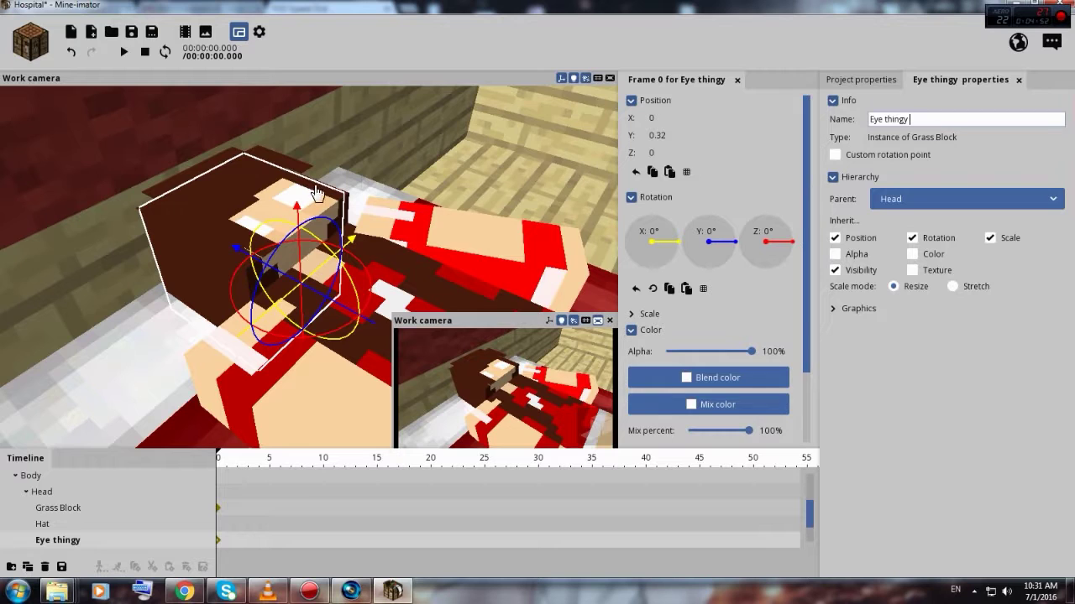
# - Shrink the Eye thingy block to a scale of 0.03 and raise it to Z position 4.87
pyautogui.click(645, 315)
pyautogui.moveTo(669, 331); pyautogui.dragTo(602, 329)
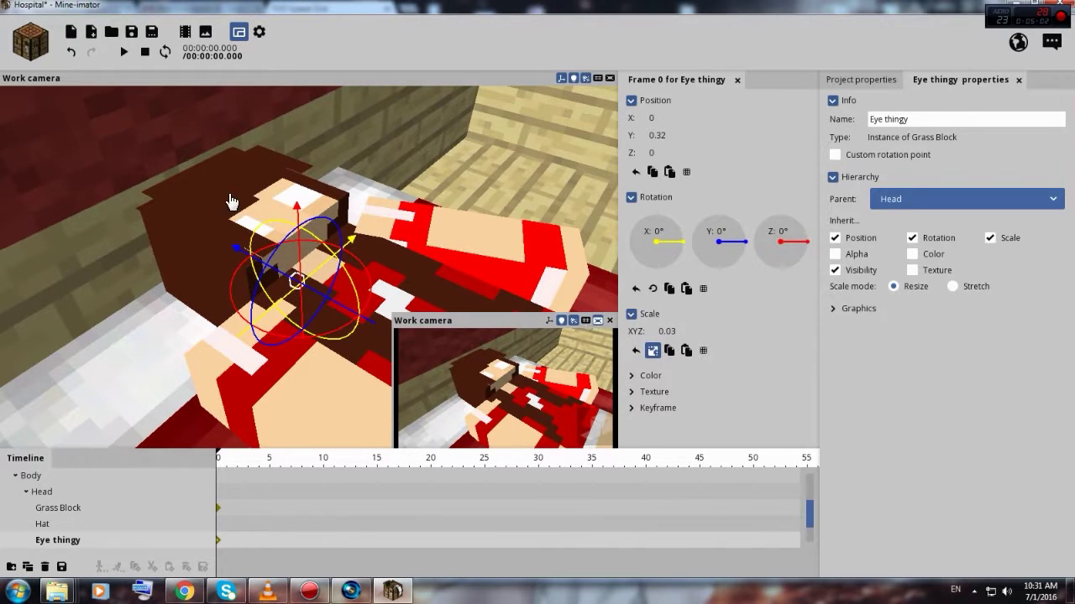
pyautogui.moveTo(298, 212); pyautogui.dragTo(297, 139)
# - Reduce the Grass Block's scale slightly so it fits inside the back of the head
pyautogui.moveTo(162, 204); pyautogui.dragTo(403, 176)
pyautogui.moveTo(59, 163); pyautogui.dragTo(362, 370, button='middle')
pyautogui.click(362, 369)
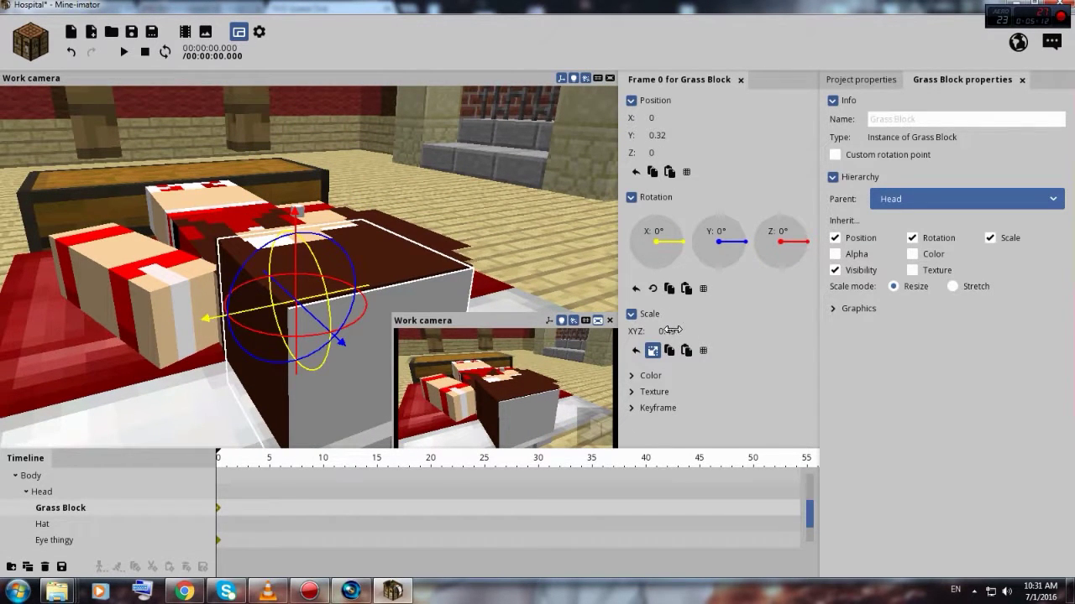
pyautogui.moveTo(672, 330); pyautogui.dragTo(673, 330)
pyautogui.click(601, 256)
pyautogui.moveTo(597, 271); pyautogui.dragTo(511, 263, button='right')
# - Move the Eye thingy block over one eye, to X position 1.98 and Y position 1.52
pyautogui.click(280, 186)
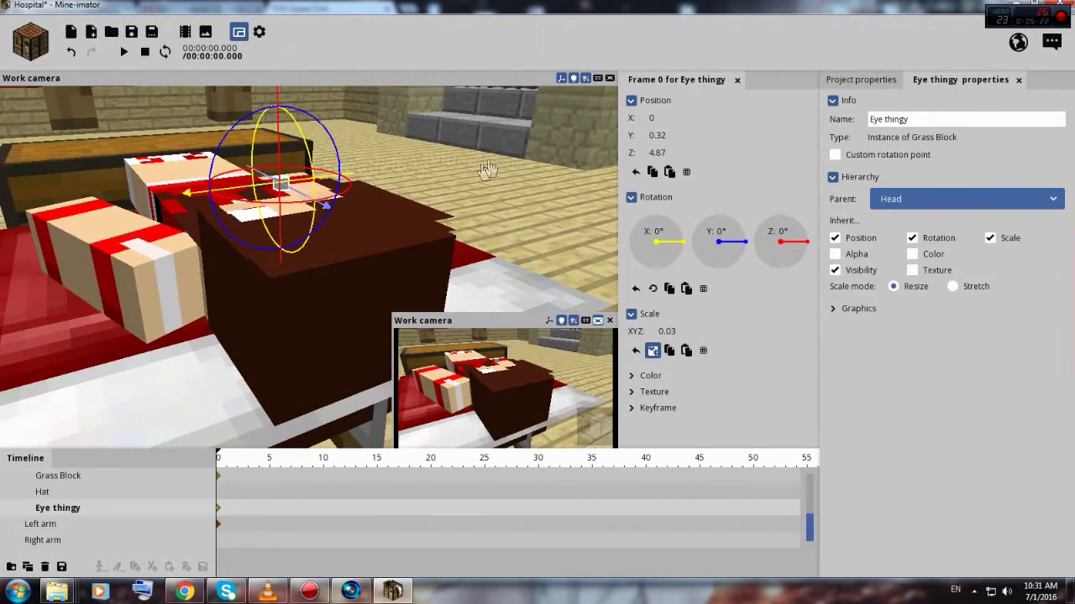
pyautogui.moveTo(63, 171); pyautogui.dragTo(168, 197)
pyautogui.moveTo(227, 209); pyautogui.dragTo(356, 250)
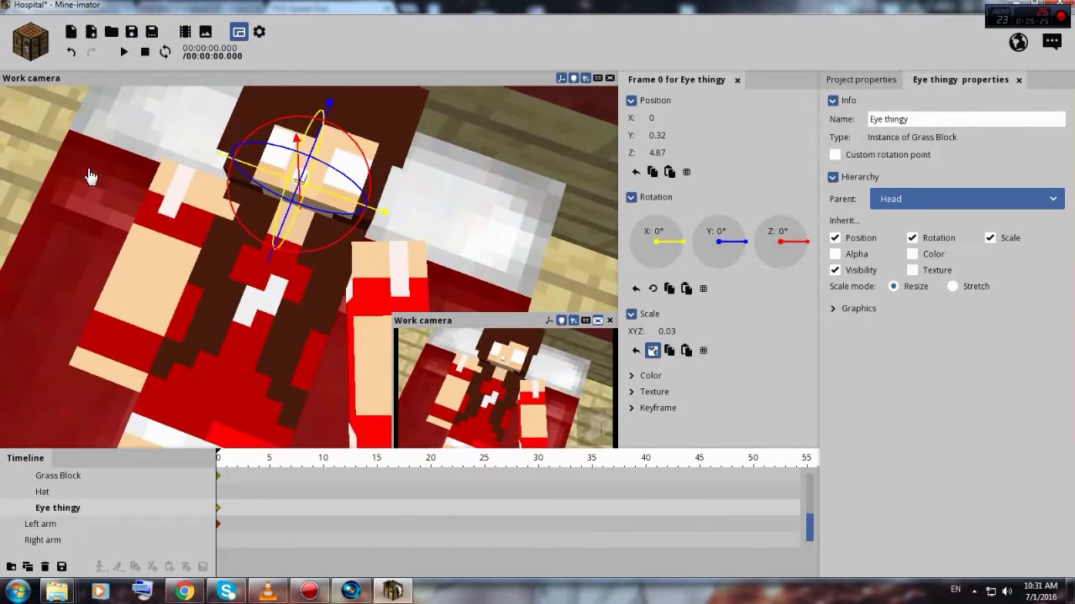
pyautogui.scroll(2, 90, 177)
pyautogui.moveTo(327, 105); pyautogui.dragTo(368, 84)
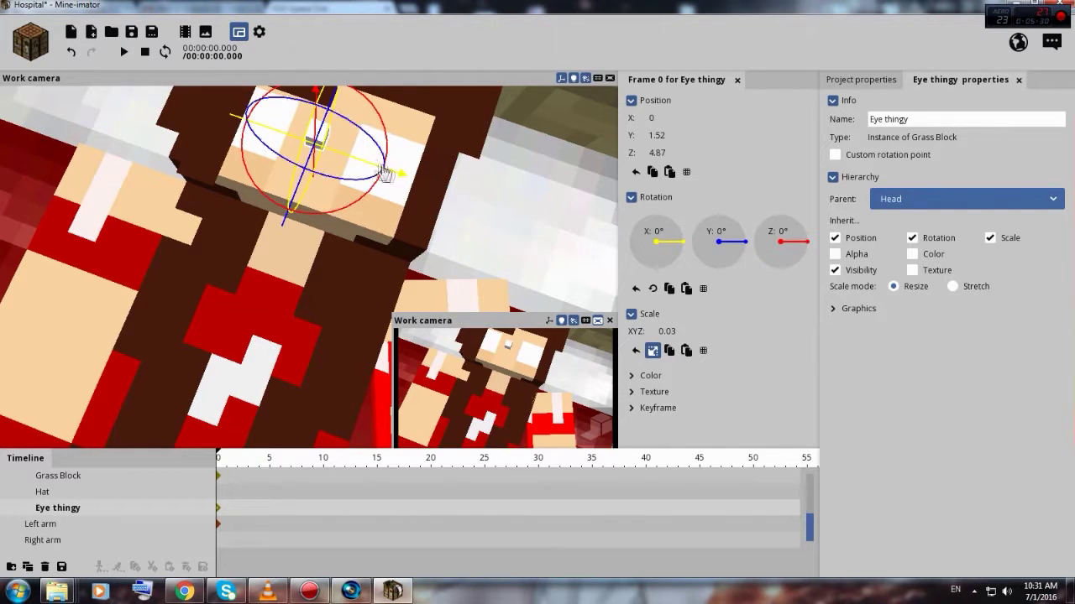
pyautogui.moveTo(401, 176); pyautogui.dragTo(466, 208)
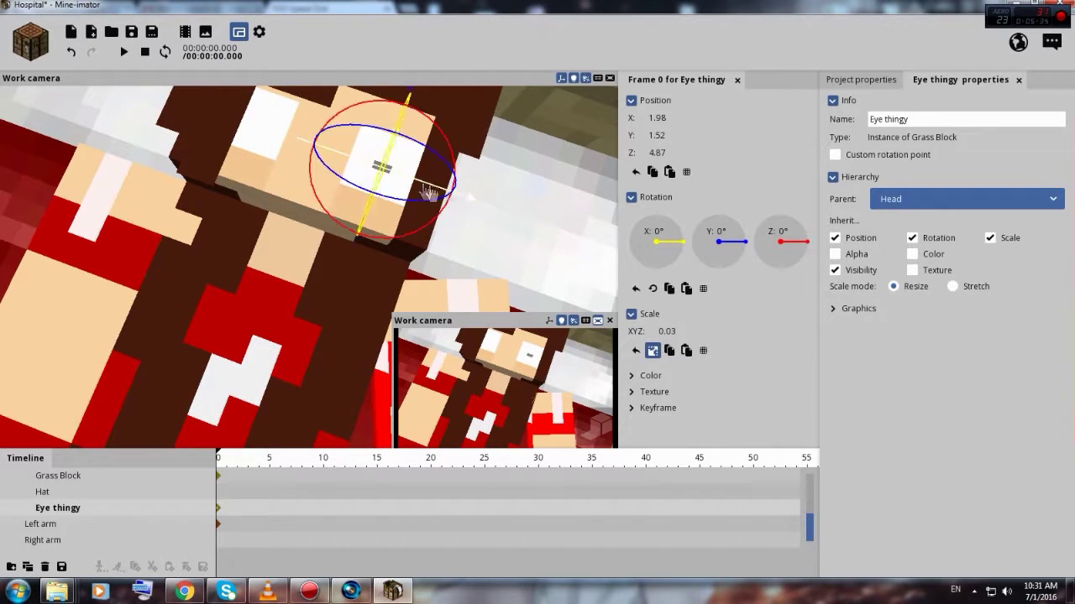
# - Move the Eye thingy block back to Y position 0.94, undoing a misplaced move along the way
pyautogui.moveTo(239, 204); pyautogui.dragTo(294, 192)
pyautogui.moveTo(470, 202); pyautogui.dragTo(470, 202, button='right')
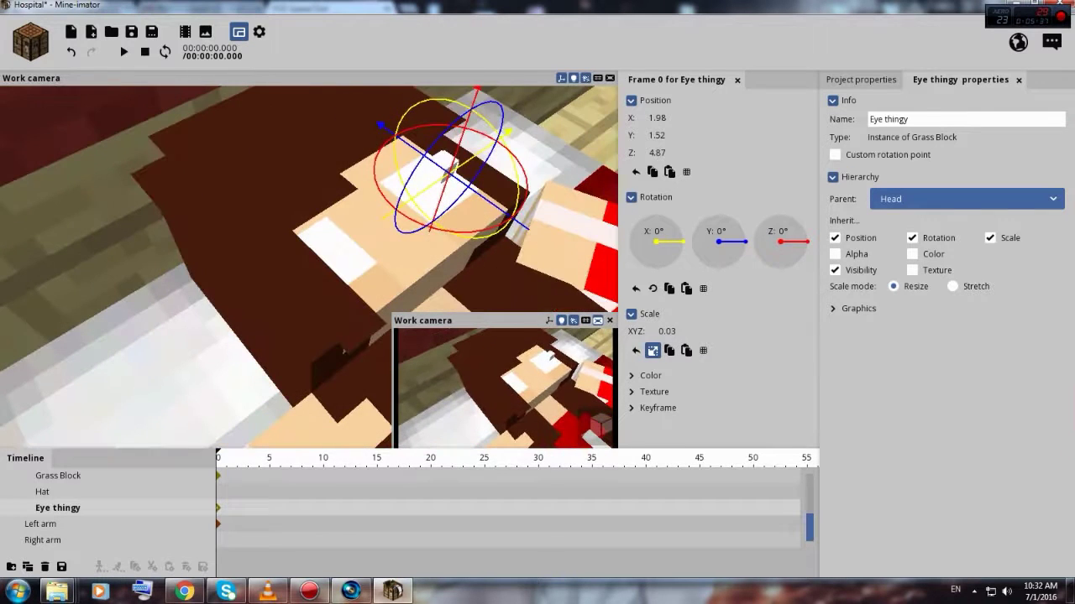
pyautogui.moveTo(430, 203); pyautogui.dragTo(481, 206)
pyautogui.hotkey('ctrl', 'z')
pyautogui.moveTo(492, 208); pyautogui.dragTo(508, 218)
pyautogui.moveTo(336, 265)
pyautogui.mouseDown()
pyautogui.moveTo(346, 201)
pyautogui.moveTo(338, 255)
pyautogui.mouseUp()
# - Lower the Eye thingy block into the white of the eye, to Z position 3.84
pyautogui.moveTo(504, 180); pyautogui.dragTo(474, 195, button='right')
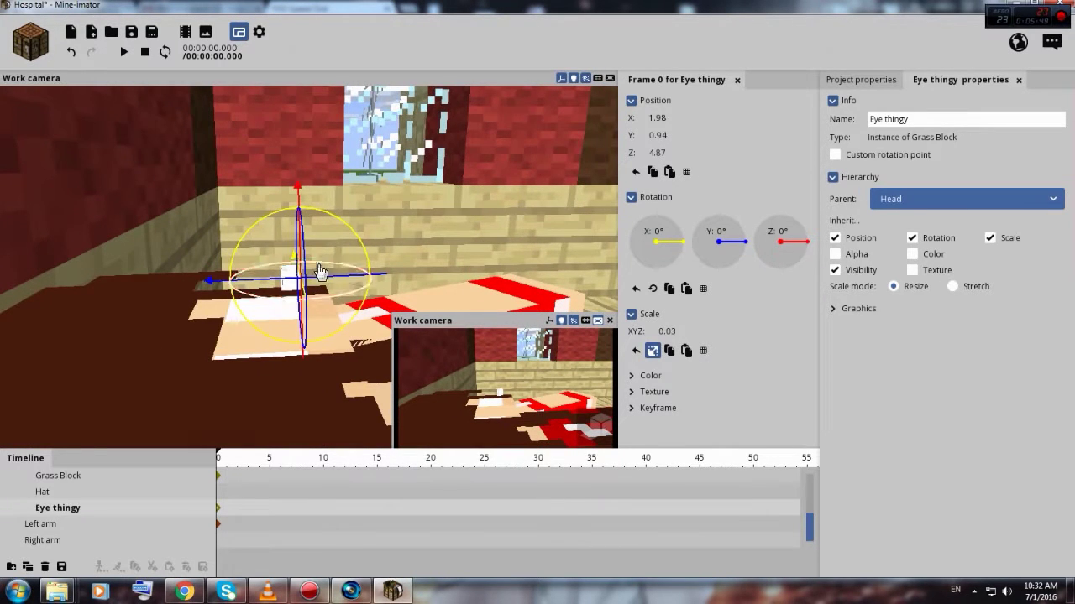
pyautogui.moveTo(298, 188); pyautogui.dragTo(304, 233)
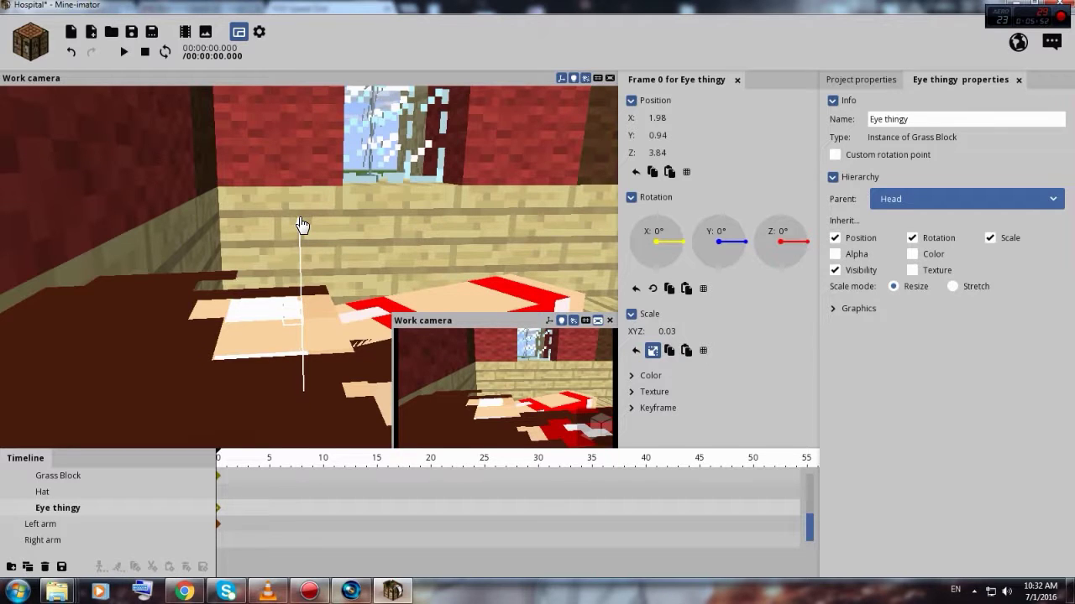
pyautogui.scroll(5, 390, 297)
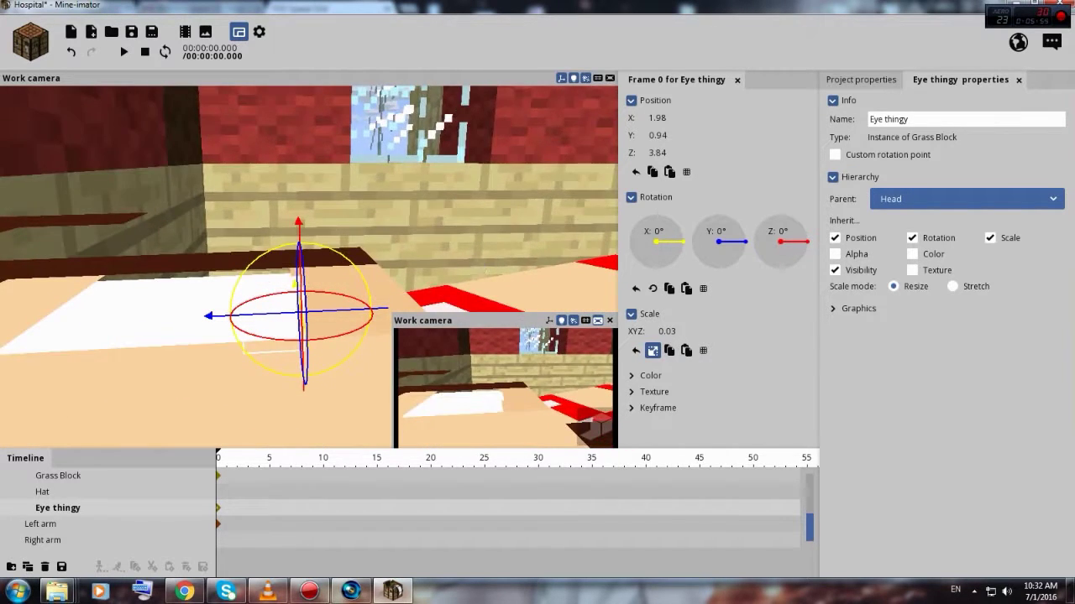
pyautogui.moveTo(390, 297); pyautogui.dragTo(347, 279)
pyautogui.moveTo(304, 280); pyautogui.dragTo(304, 280, button='right')
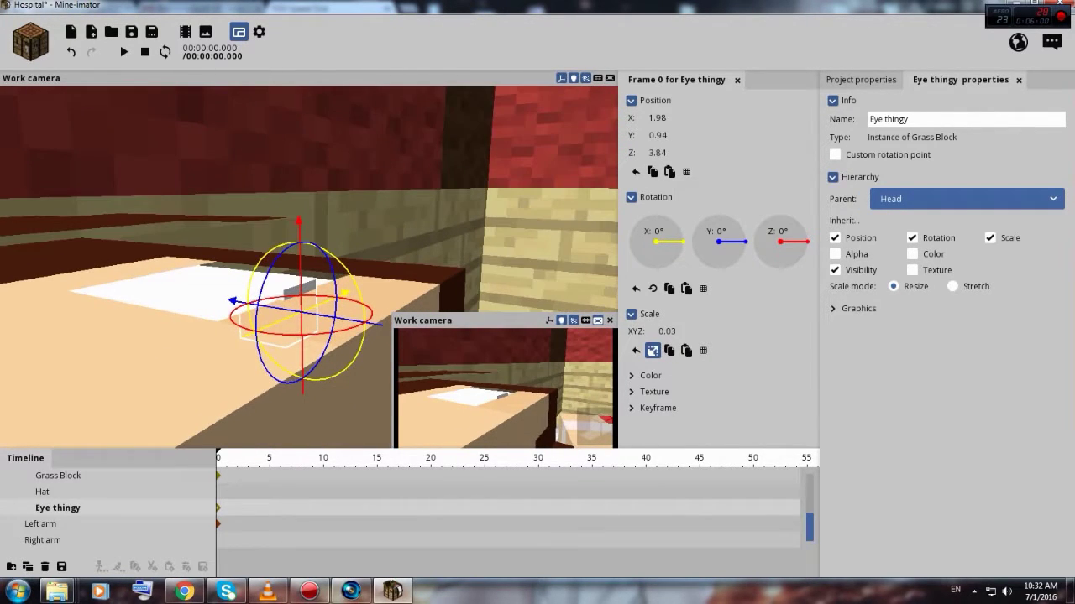
# - Set the scale of the Grass Block inside the head to 0.48
pyautogui.click(198, 305)
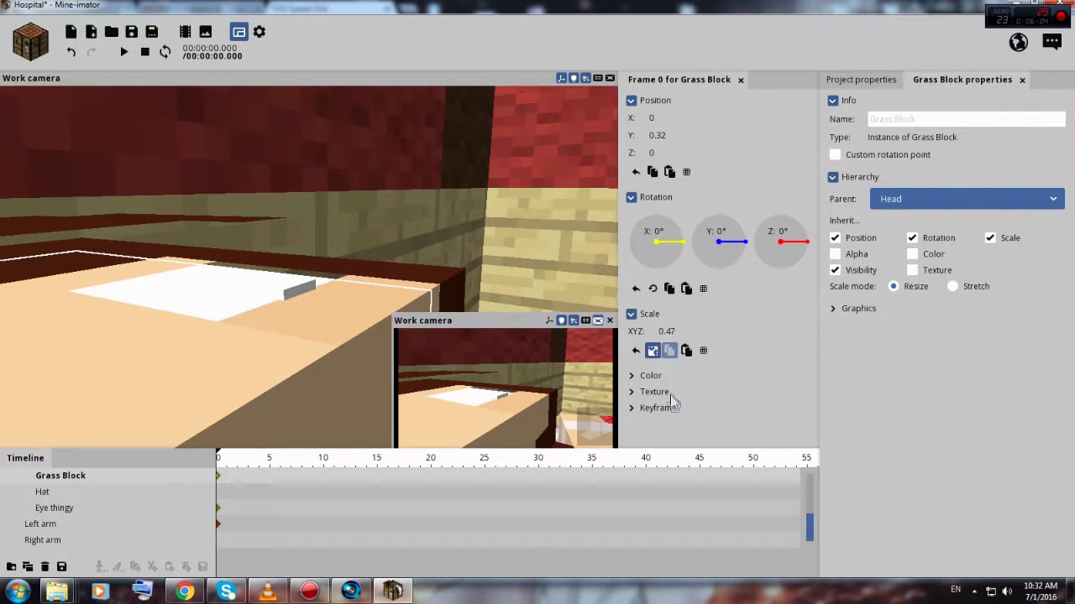
pyautogui.moveTo(38, 340); pyautogui.dragTo(69, 339, button='right')
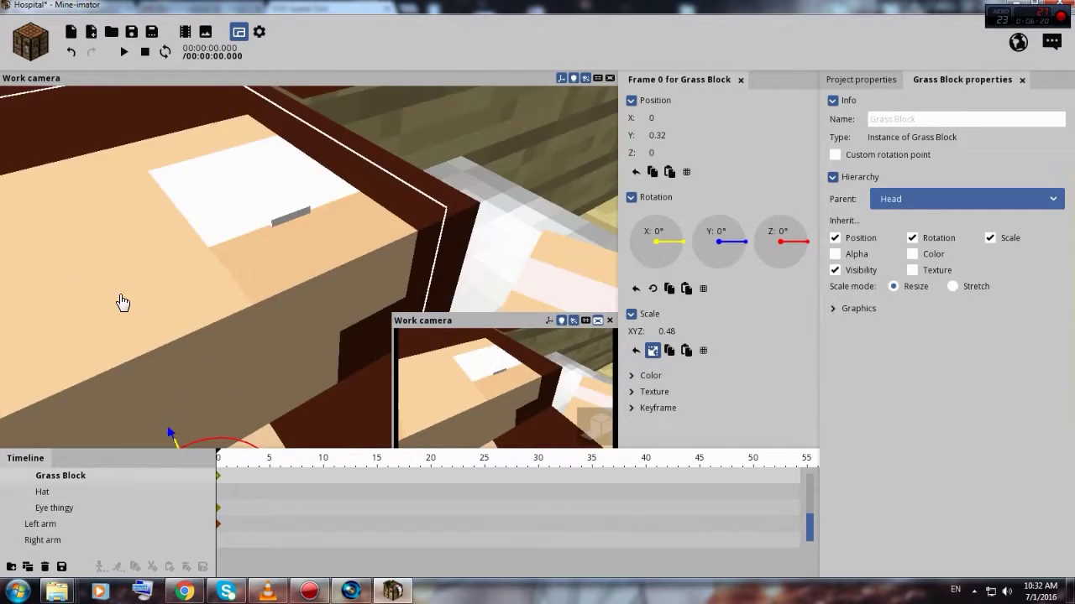
pyautogui.moveTo(122, 302); pyautogui.dragTo(101, 290, button='right')
# - Try a scale of 0.49 for the Grass Block and check its fit against the head
pyautogui.click(271, 184)
pyautogui.click(157, 193)
pyautogui.moveTo(666, 329); pyautogui.dragTo(668, 328)
pyautogui.moveTo(272, 172); pyautogui.dragTo(277, 181)
pyautogui.moveTo(277, 184); pyautogui.dragTo(283, 192, button='right')
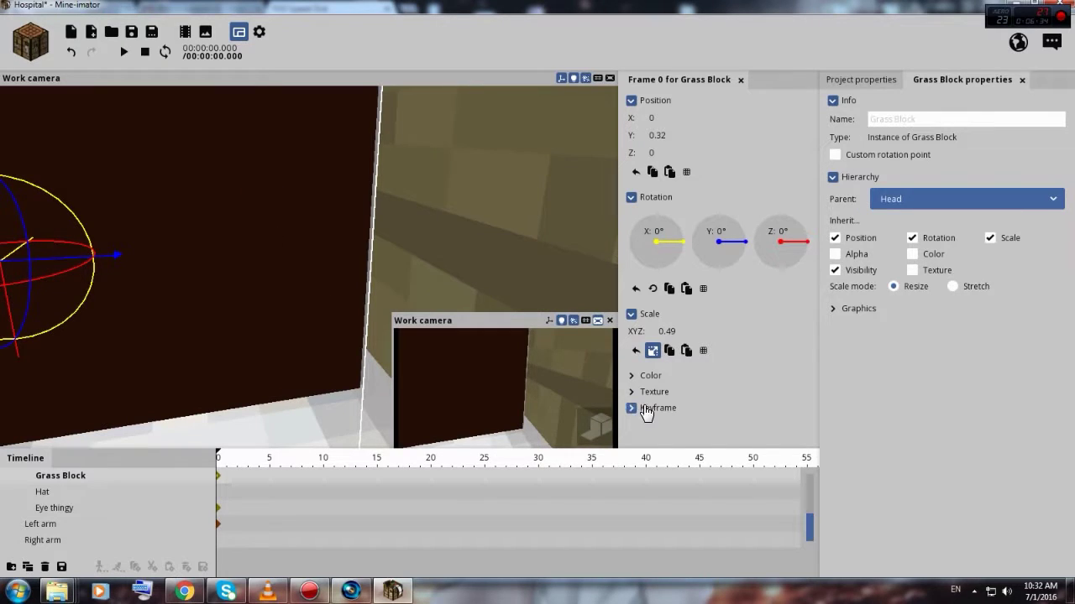
# - Return the Grass Block's scale to 0.48 and preview the head in high-quality render mode
pyautogui.moveTo(677, 336); pyautogui.dragTo(675, 333)
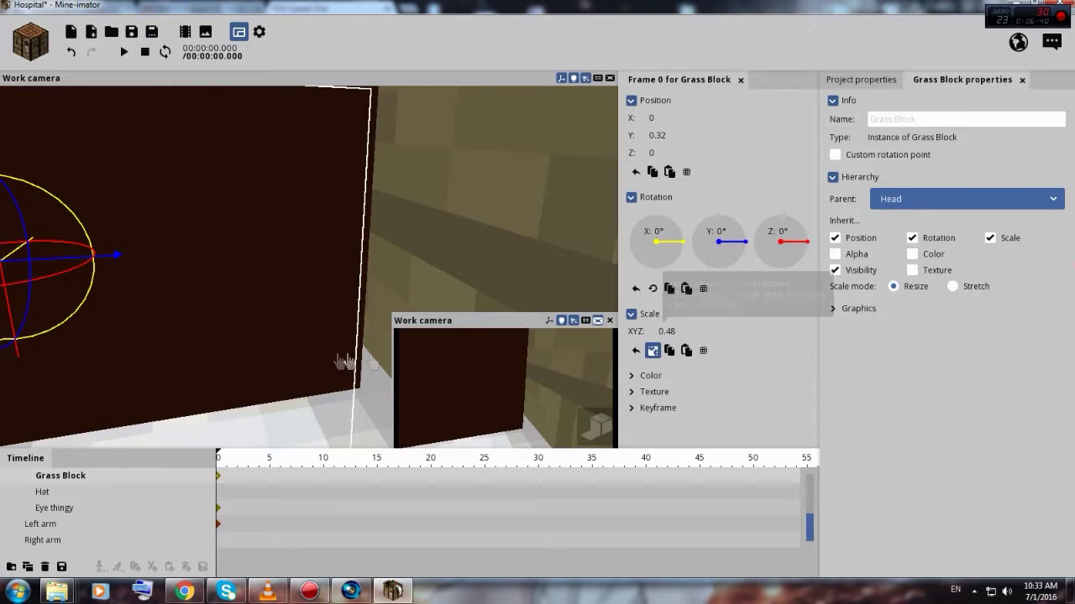
pyautogui.moveTo(394, 314); pyautogui.dragTo(424, 311)
pyautogui.moveTo(476, 268); pyautogui.dragTo(589, 445)
pyautogui.click(598, 438)
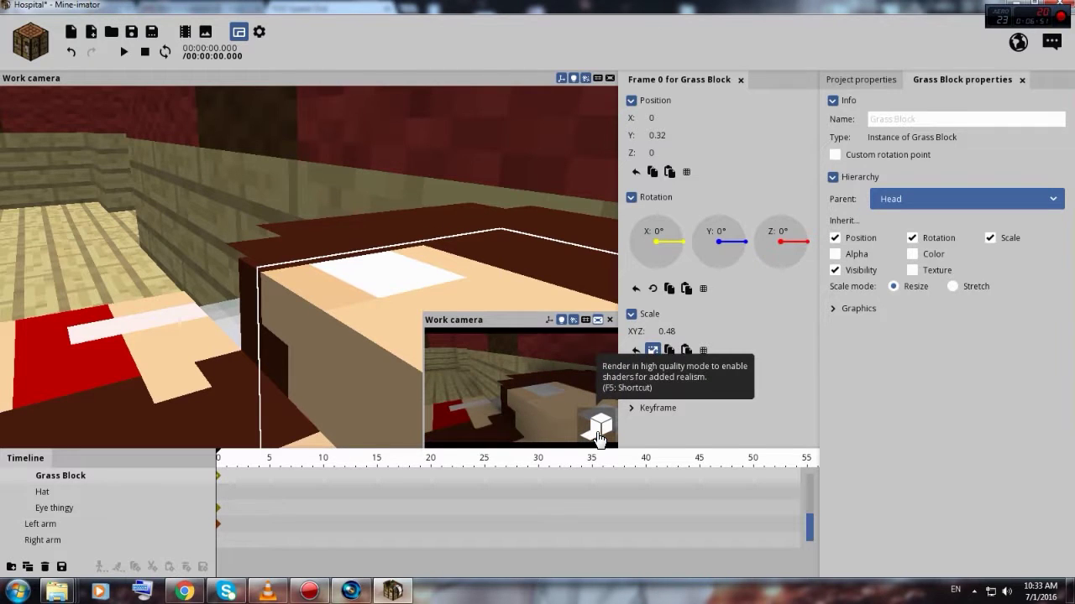
# - Select the Eye thingy block and examine from several angles how it sits in the white of the eye
pyautogui.moveTo(475, 269); pyautogui.dragTo(395, 249, button='right')
pyautogui.scroll(5, 370, 250)
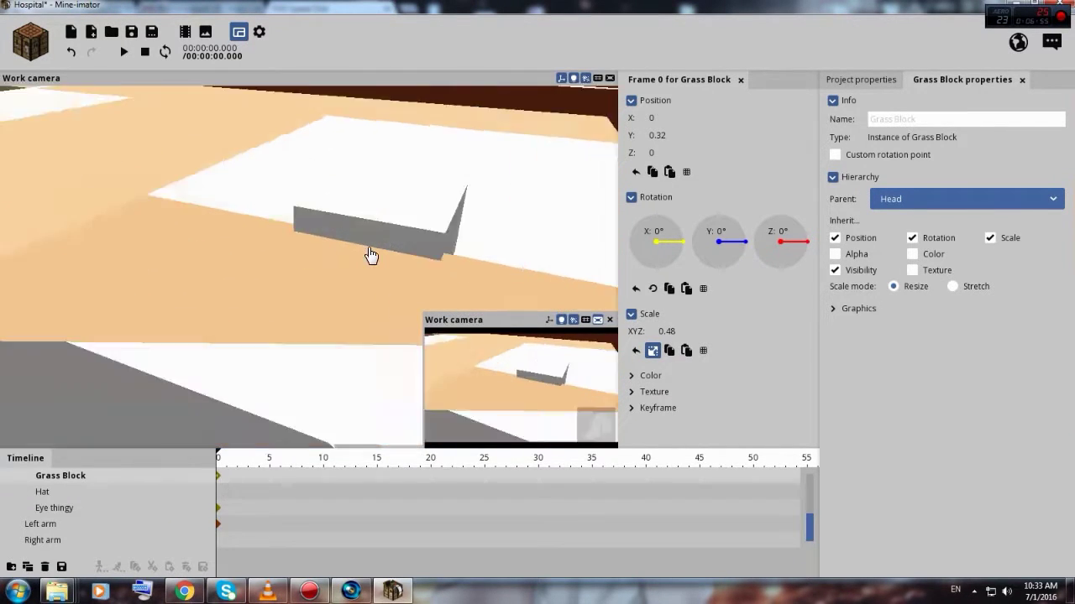
pyautogui.click(424, 220)
pyautogui.moveTo(539, 240); pyautogui.dragTo(538, 241)
pyautogui.moveTo(518, 252); pyautogui.dragTo(518, 252, button='right')
pyautogui.moveTo(357, 244); pyautogui.dragTo(357, 243)
pyautogui.moveTo(163, 247); pyautogui.dragTo(163, 247)
pyautogui.moveTo(160, 244); pyautogui.dragTo(161, 244, button='right')
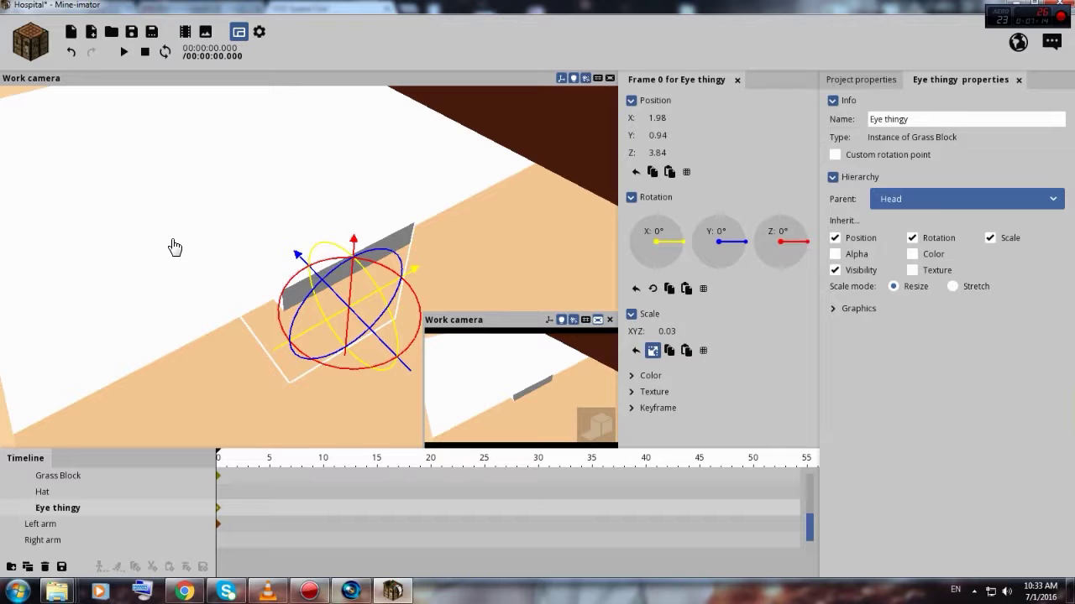
pyautogui.press('F8')
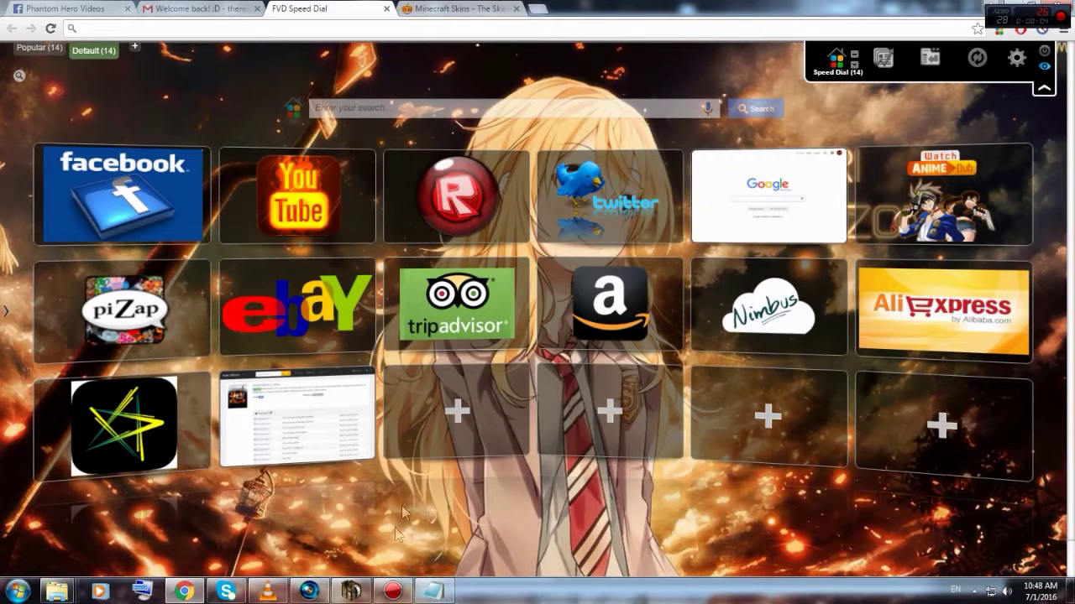
# - Switch to the Minecraft skin editor in Chrome and sample the face's skin colour with the colour picker
pyautogui.click(359, 592)
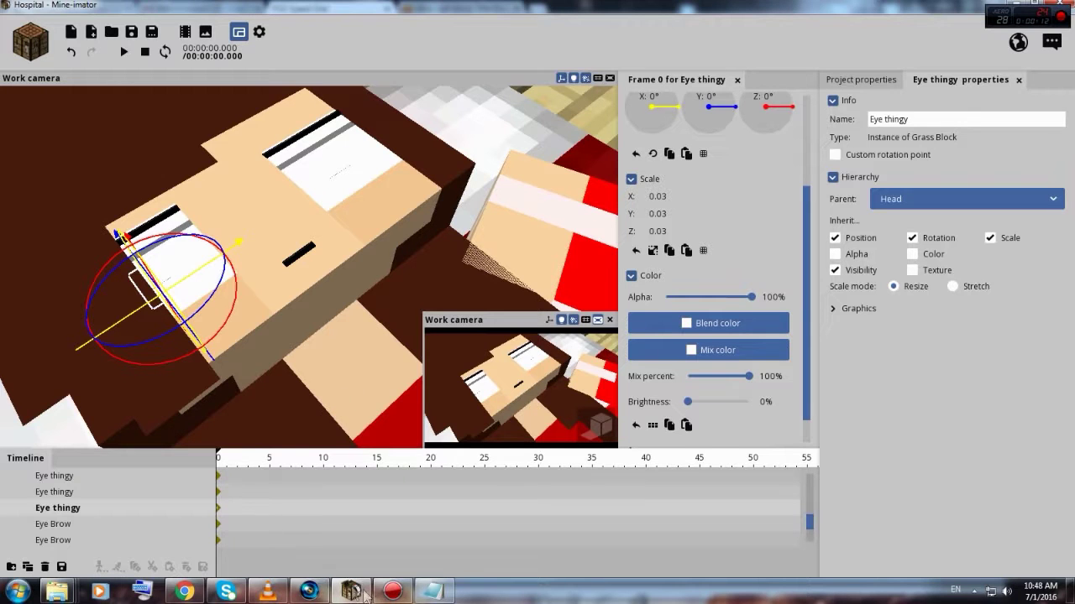
pyautogui.moveTo(288, 585)
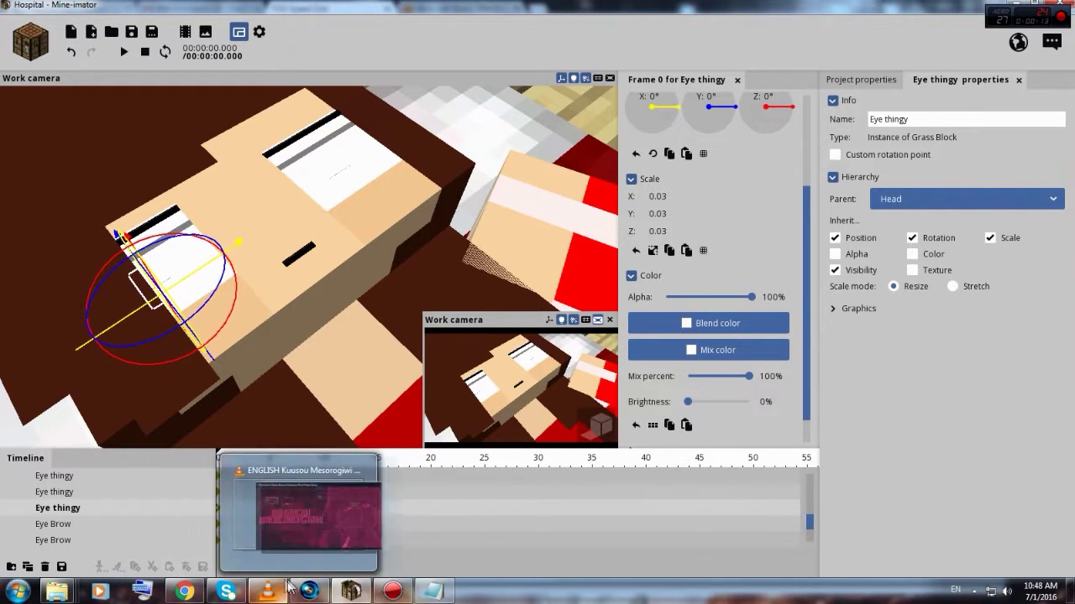
pyautogui.moveTo(201, 595)
pyautogui.click(202, 595)
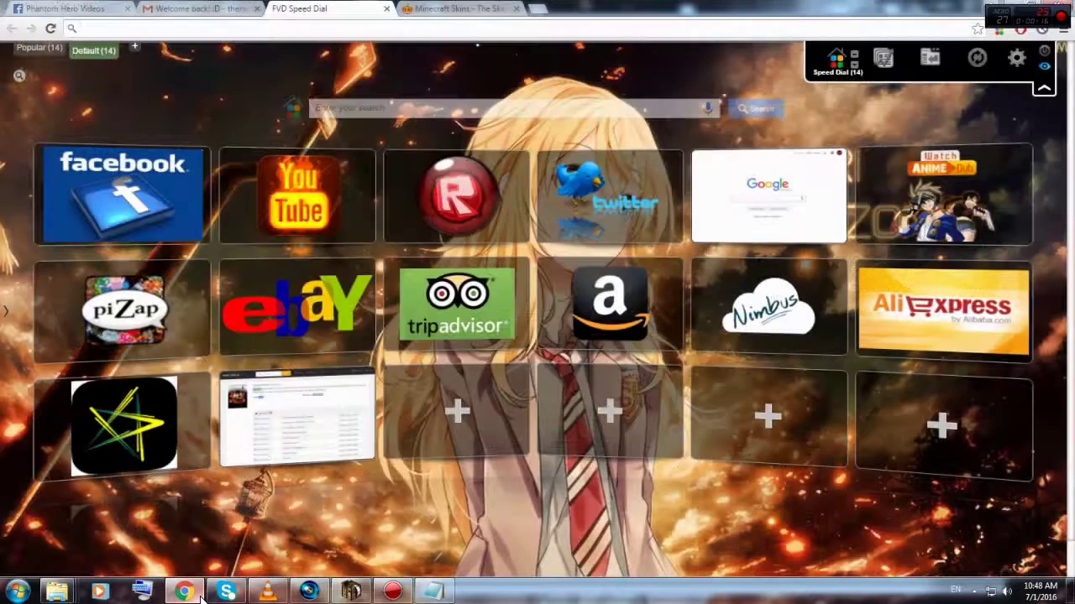
pyautogui.click(417, 7)
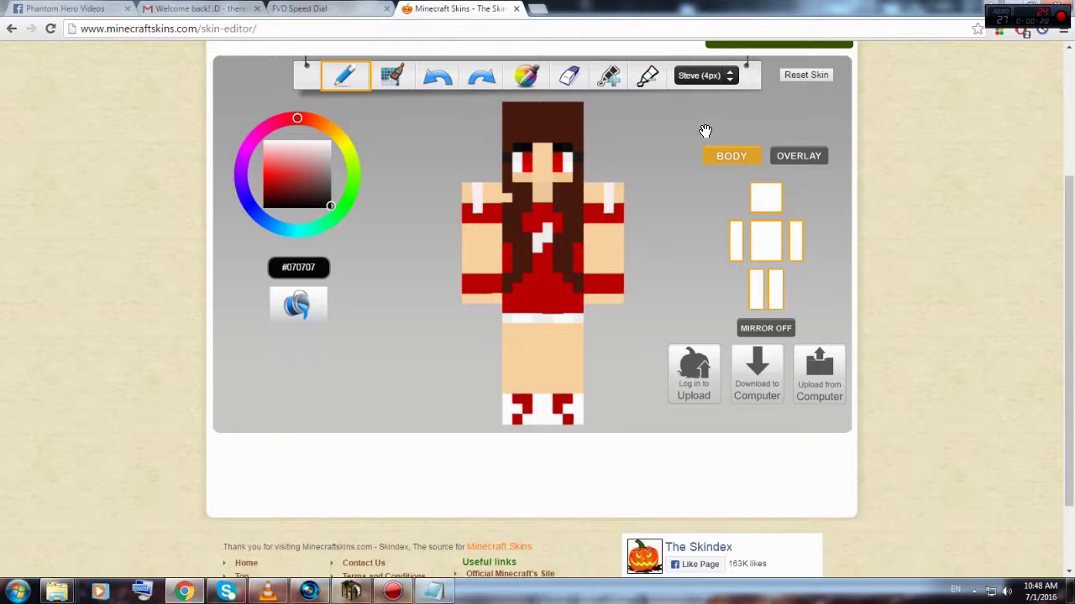
pyautogui.click(525, 76)
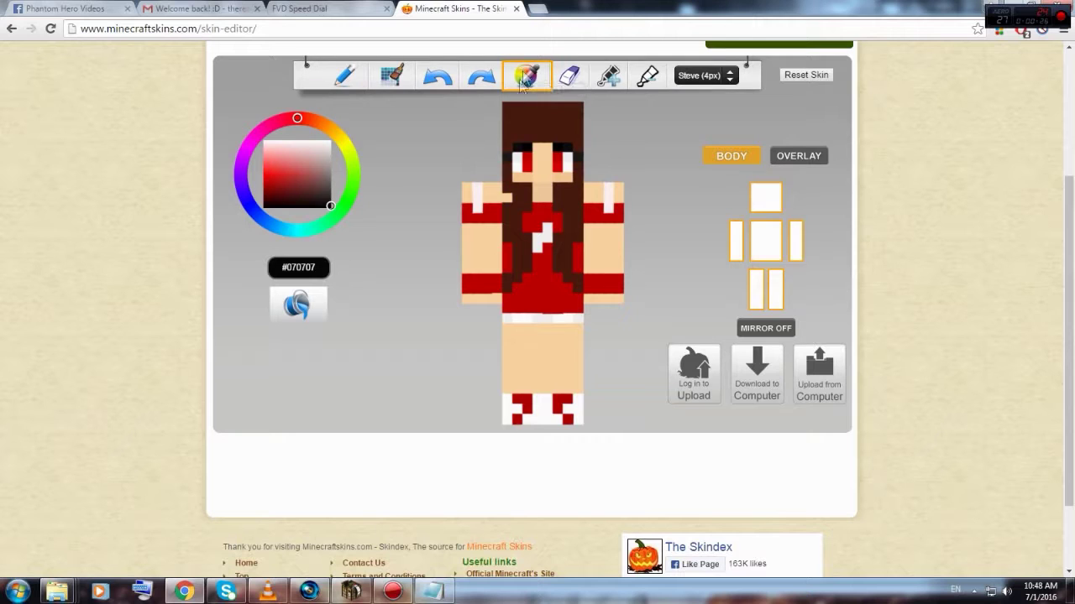
pyautogui.click(546, 173)
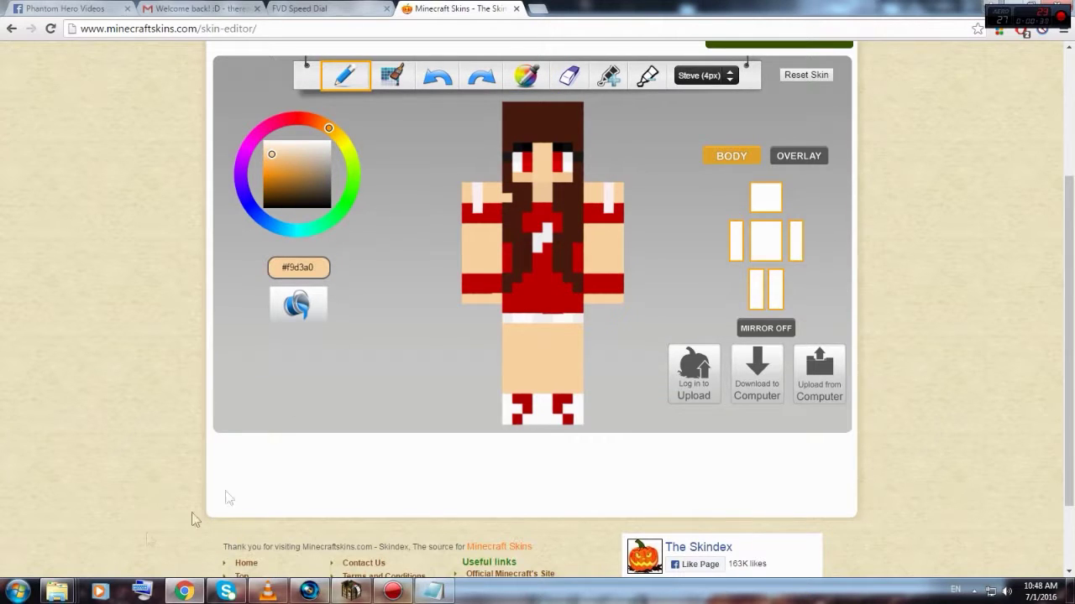
# - Switch to Notepad and copy the skin colour code #f9d3a0
pyautogui.click(447, 596)
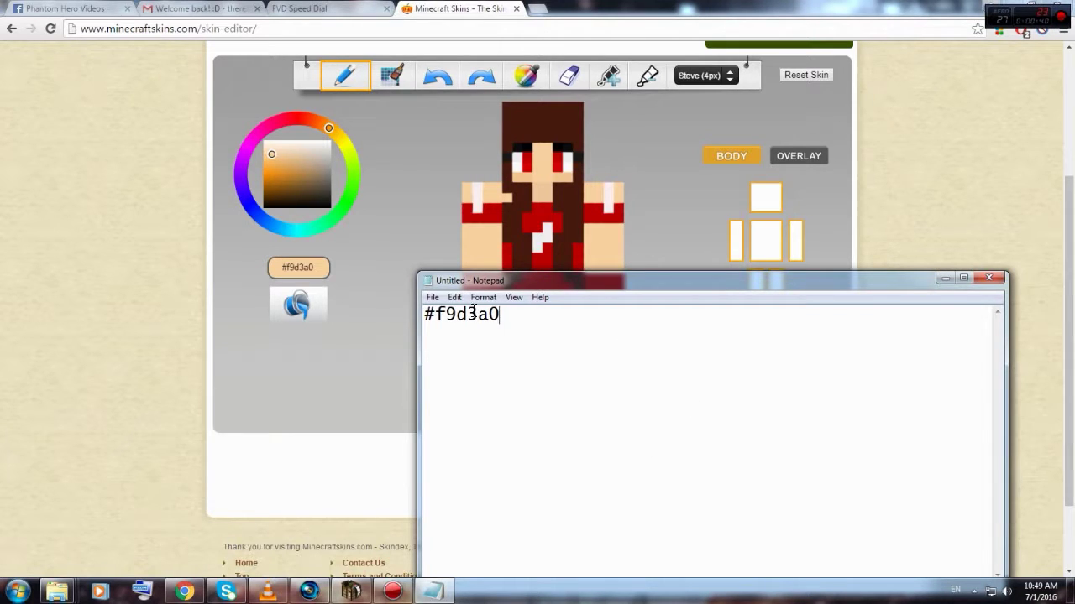
pyautogui.moveTo(514, 316); pyautogui.dragTo(366, 315)
pyautogui.rightClick(447, 325)
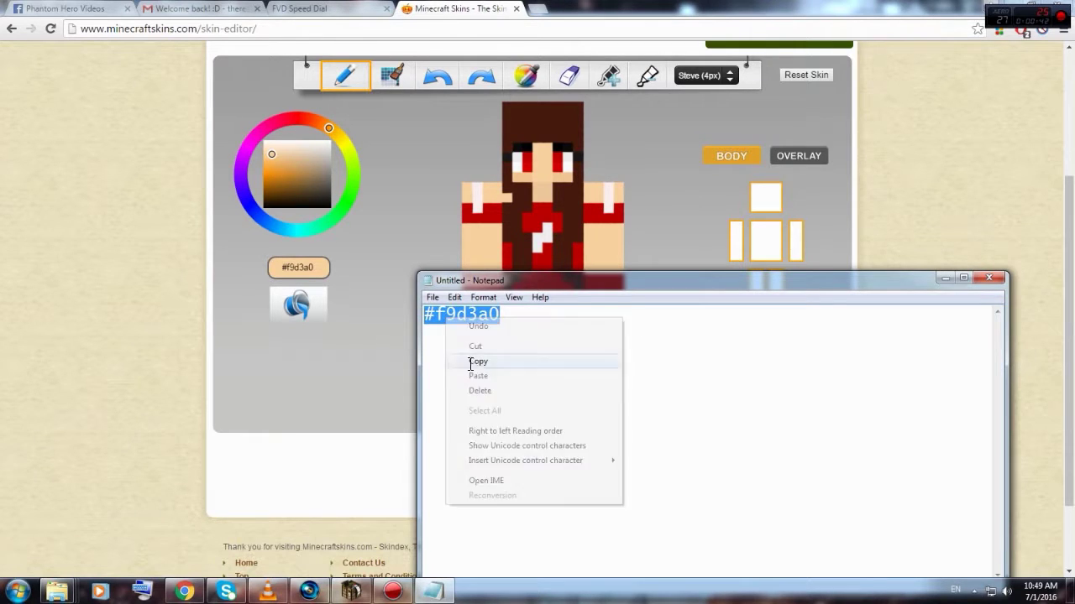
pyautogui.click(472, 359)
# - Switch back to Mine-imator and set the mix color of the left eye's lower eyelid block to f9d3a0
pyautogui.click(346, 591)
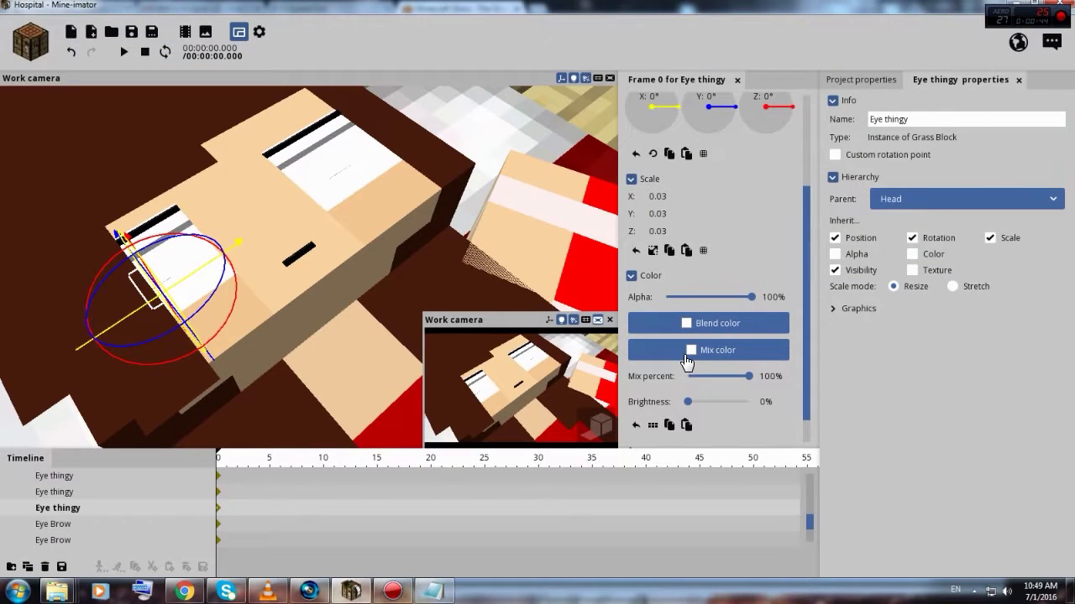
pyautogui.click(364, 188)
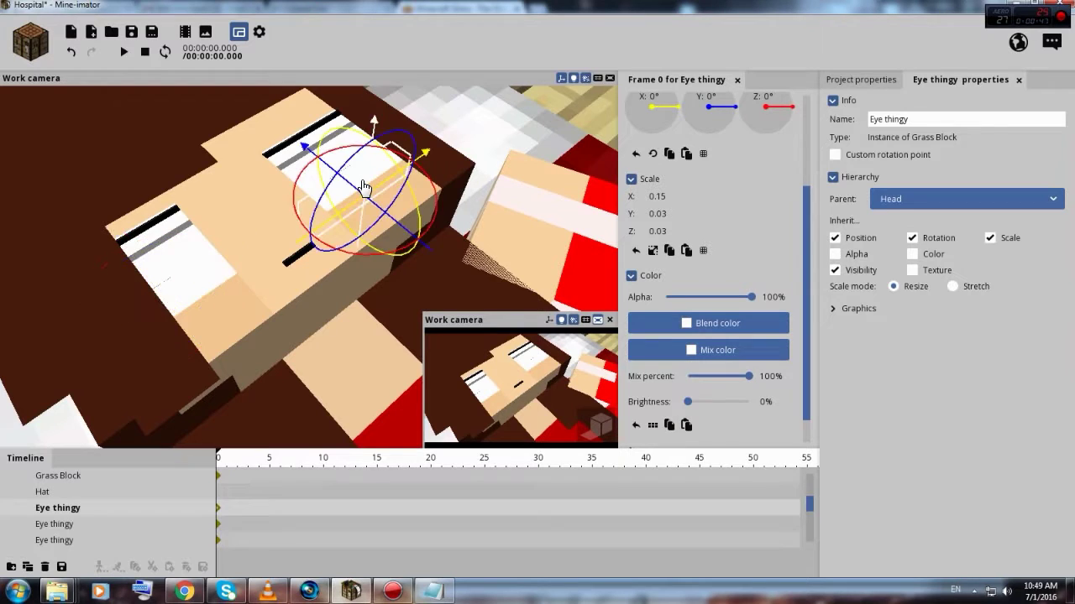
pyautogui.click(743, 351)
pyautogui.moveTo(623, 292); pyautogui.dragTo(452, 285)
pyautogui.hotkey('ctrl', 'v')
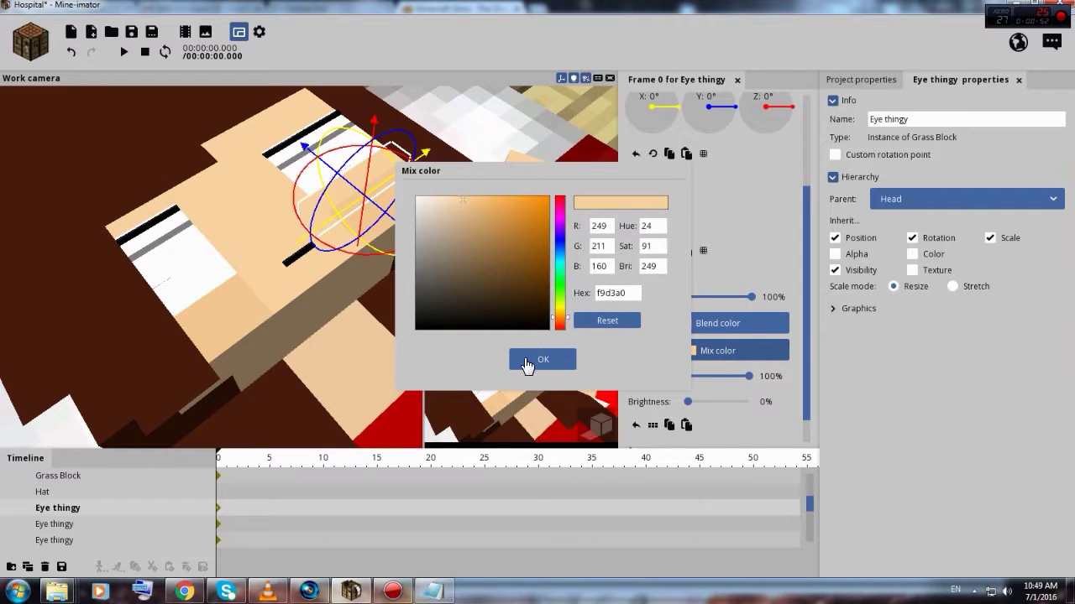
pyautogui.click(529, 359)
# - Set the mix color of the left eye's upper eyelid block to f9d3a0
pyautogui.click(277, 159)
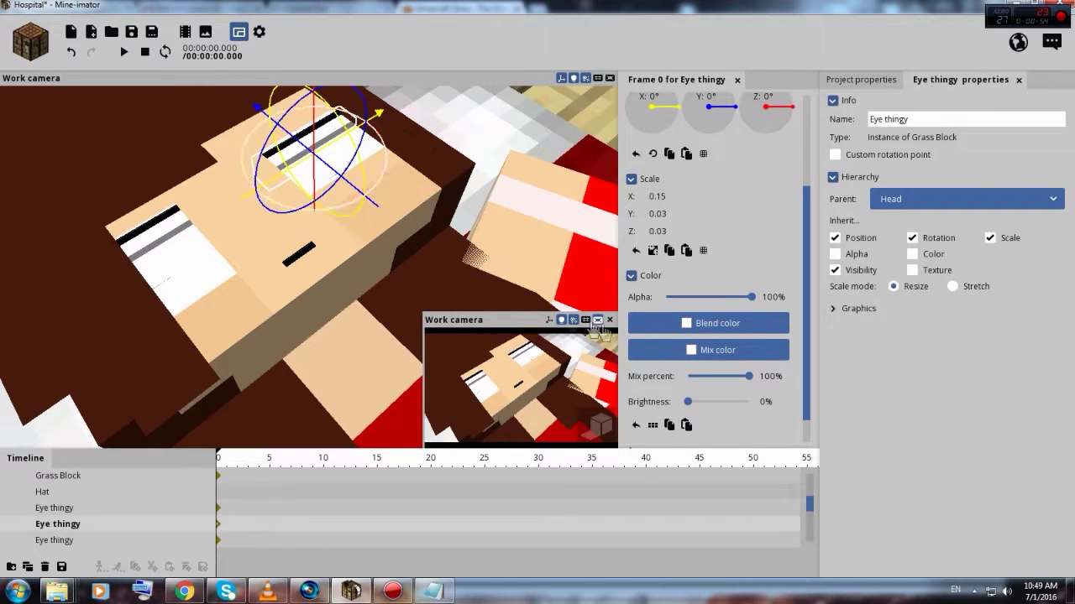
pyautogui.click(686, 352)
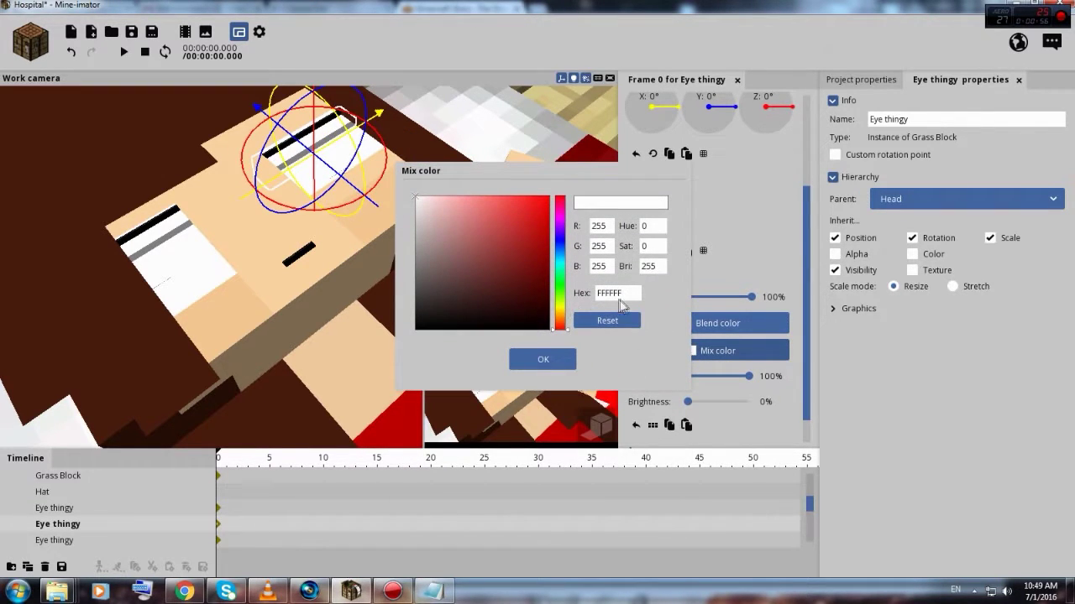
pyautogui.moveTo(625, 292); pyautogui.dragTo(462, 295)
pyautogui.hotkey('ctrl', 'v')
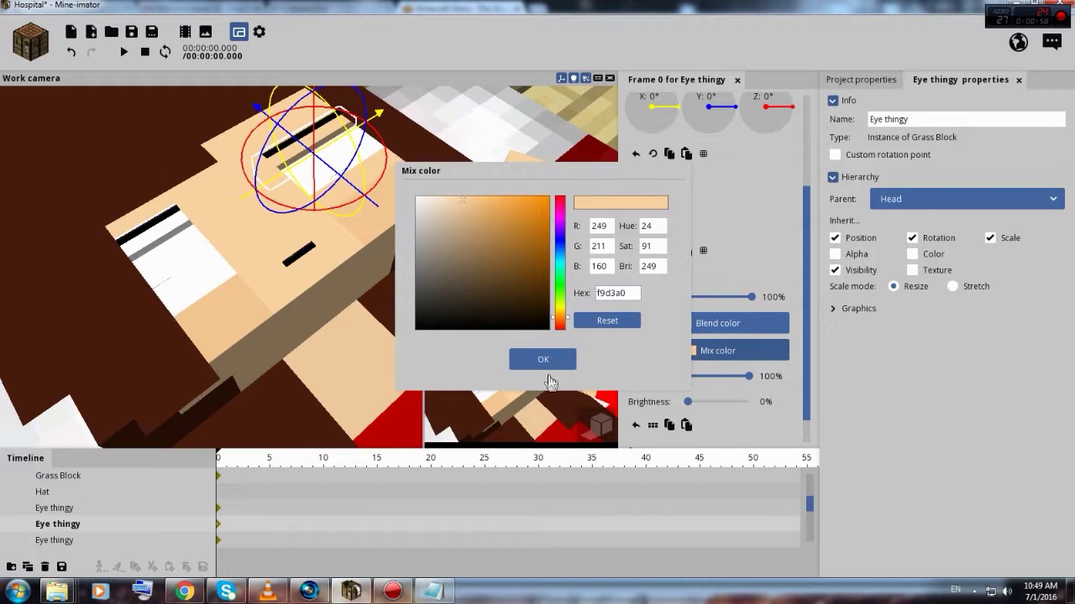
pyautogui.click(554, 363)
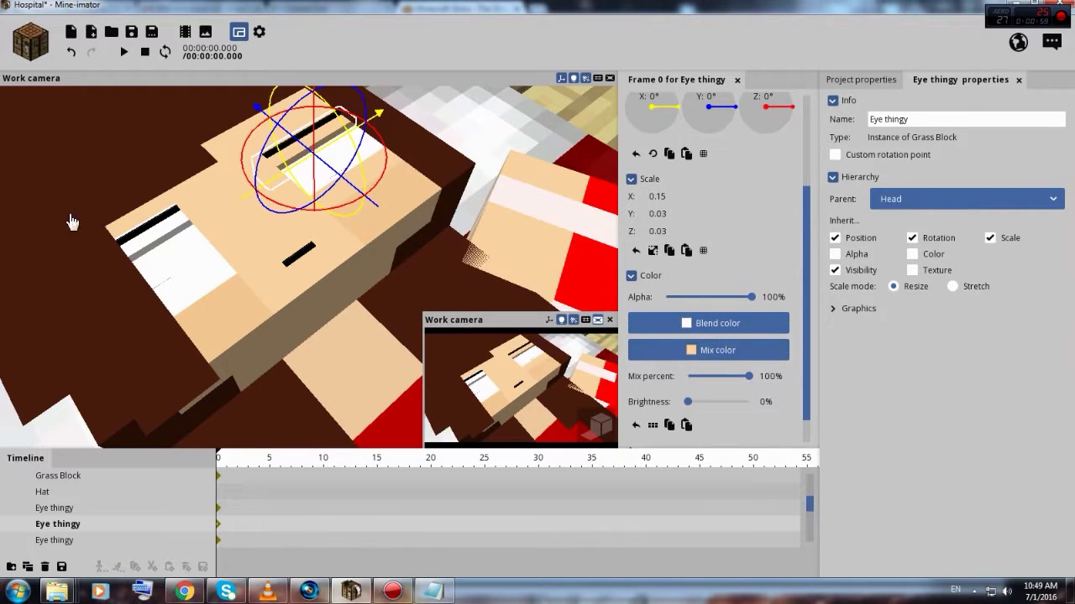
# - Set the mix color of the lower eyelid block on the character's right eye to f9d3a0
pyautogui.click(211, 281)
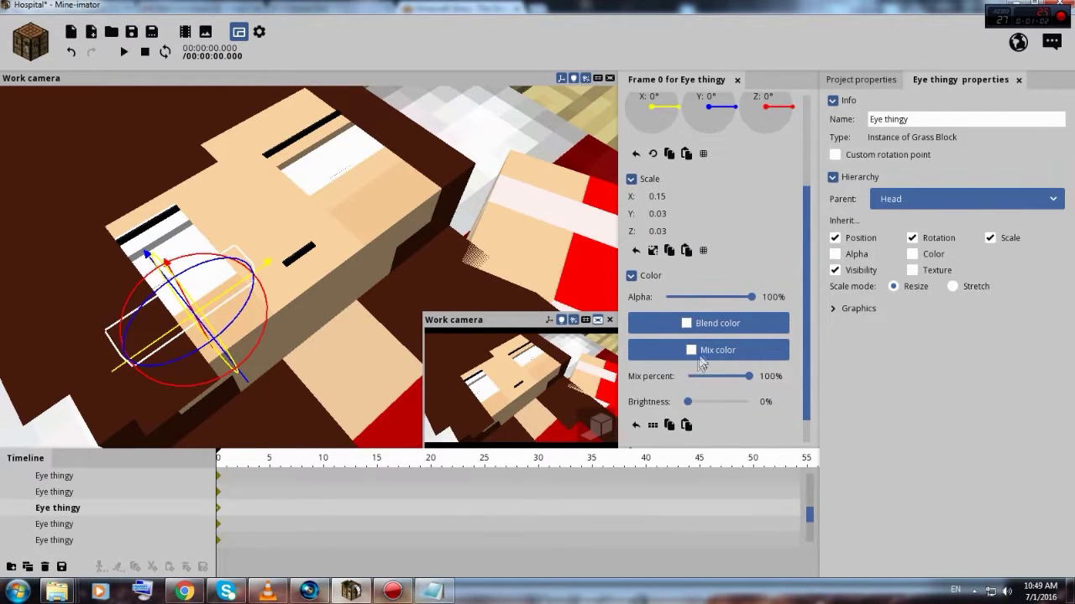
pyautogui.click(696, 352)
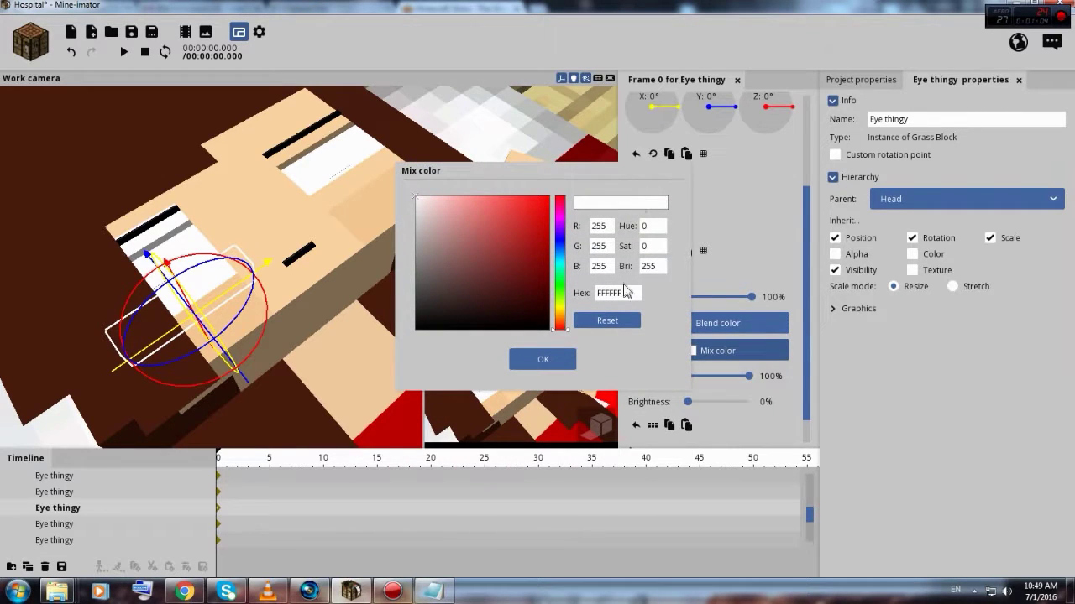
pyautogui.click(626, 292)
pyautogui.hotkey('ctrl', 'v')
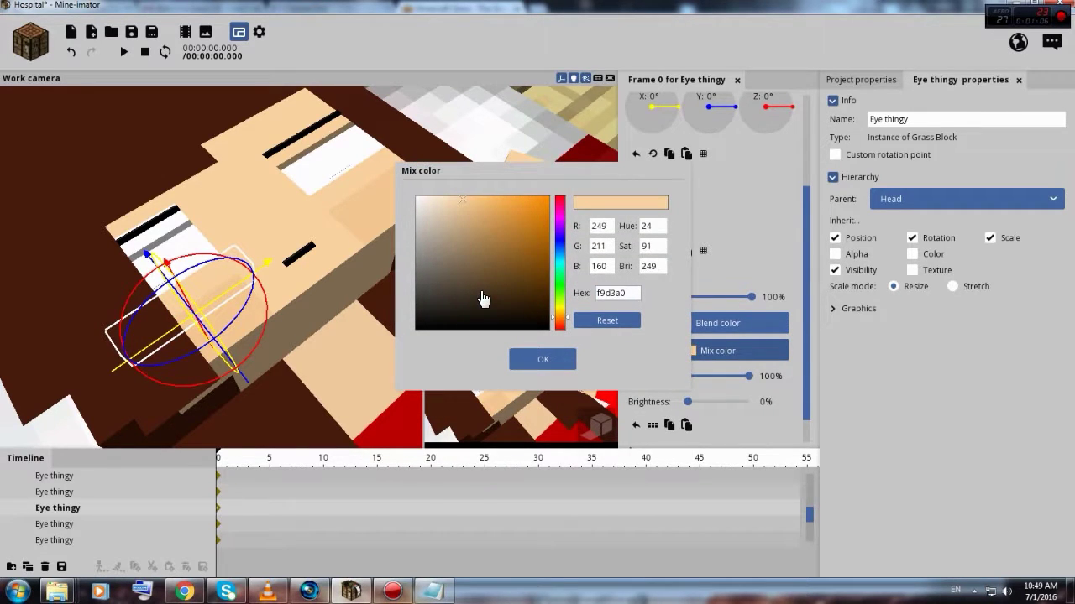
pyautogui.click(541, 360)
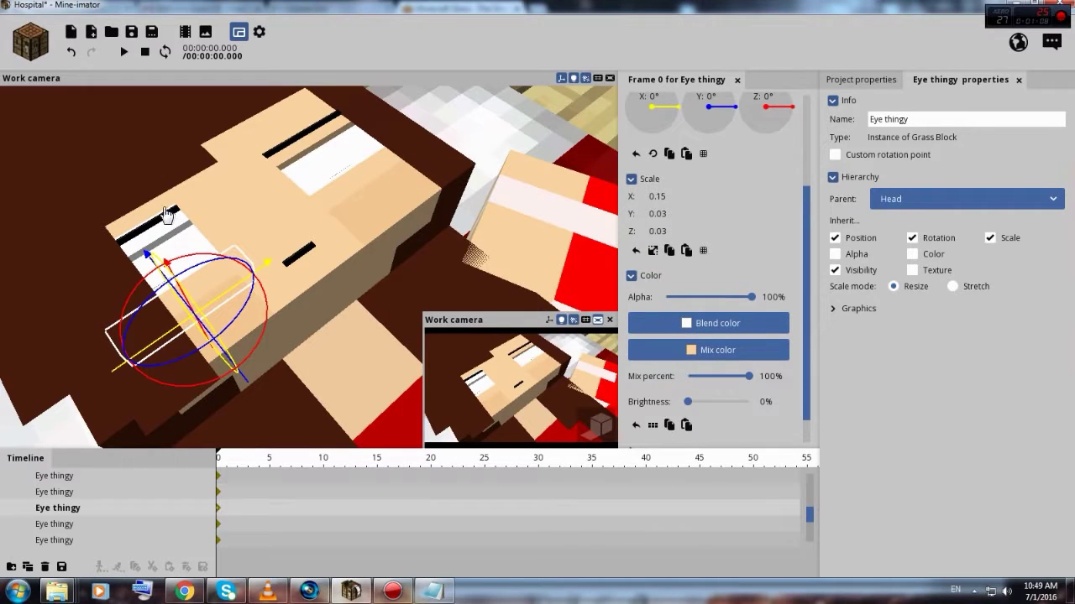
# - Set the mix color of the upper eyelid block on the character's right eye to f9d3a0
pyautogui.click(167, 233)
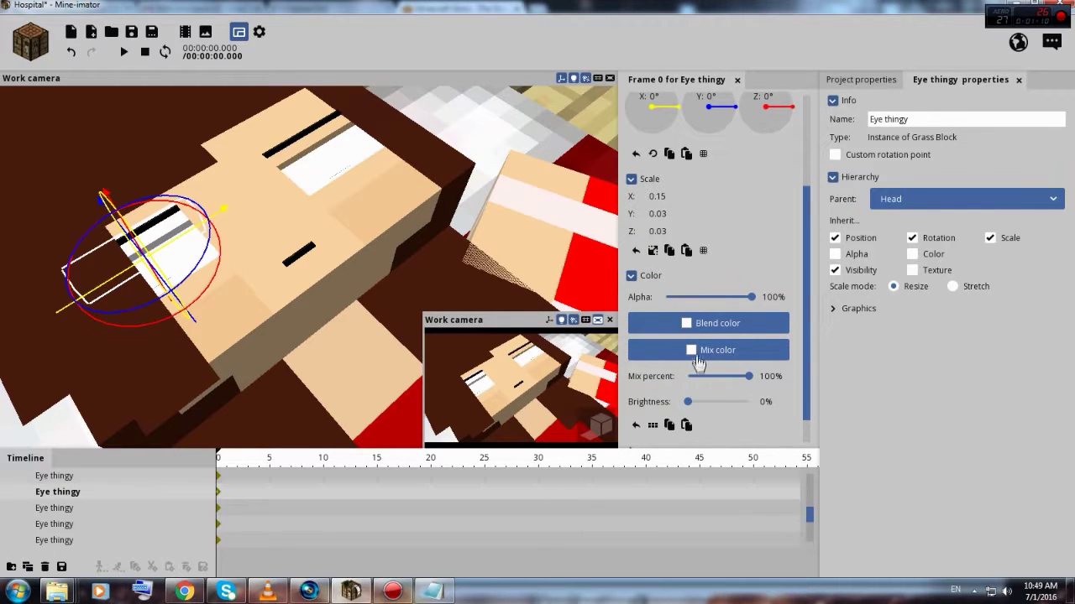
pyautogui.click(697, 353)
pyautogui.click(617, 293)
pyautogui.write('f9d3a0')
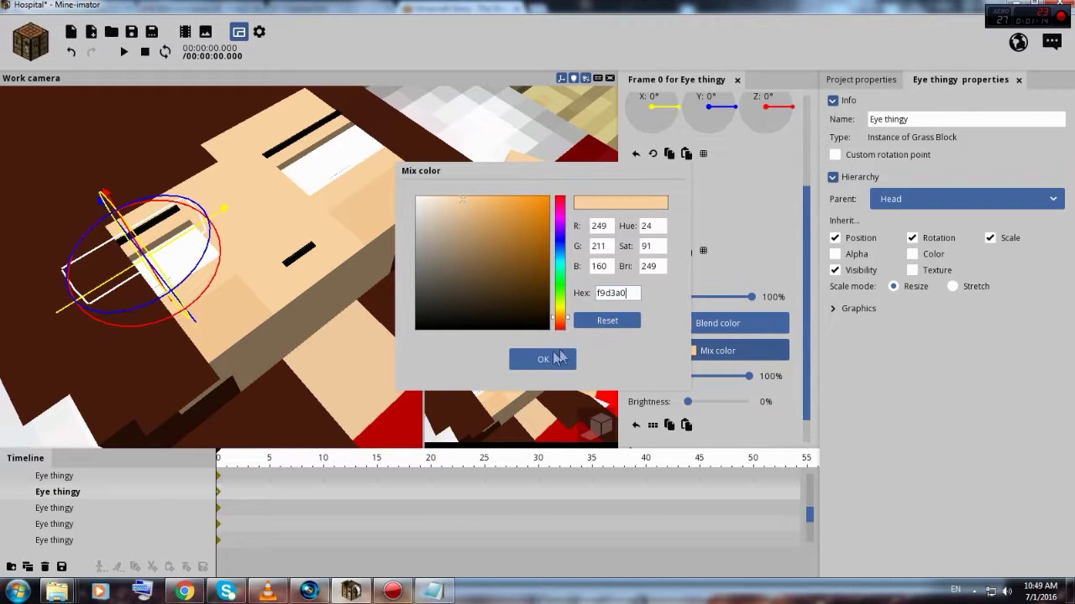
pyautogui.click(544, 359)
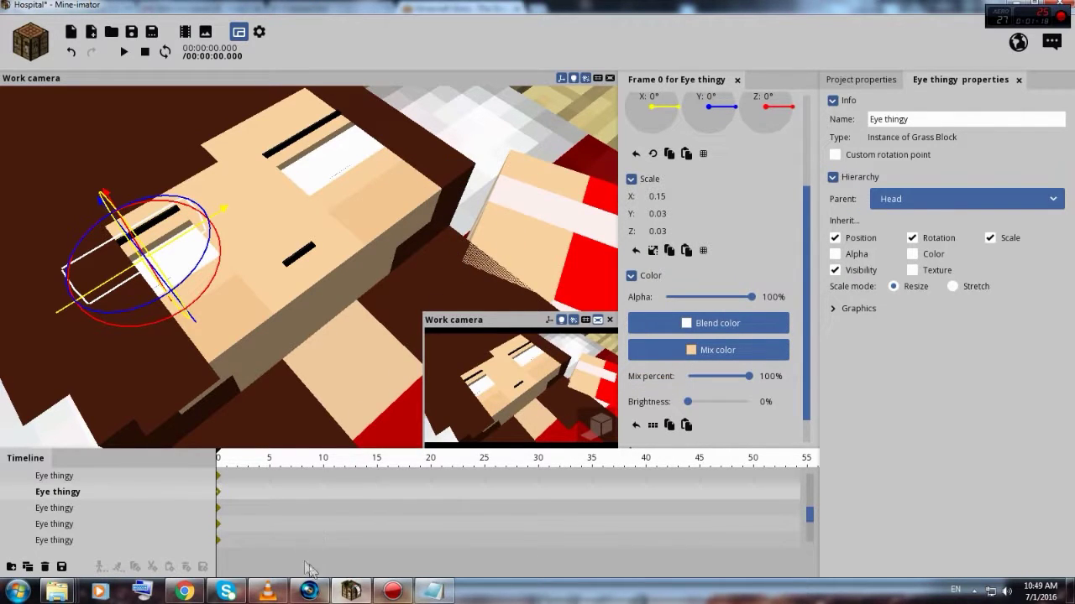
# - Switch to the skin editor in Chrome and load a skin file from the "my own skin" folder as Steve (4 px arms)
pyautogui.click(392, 591)
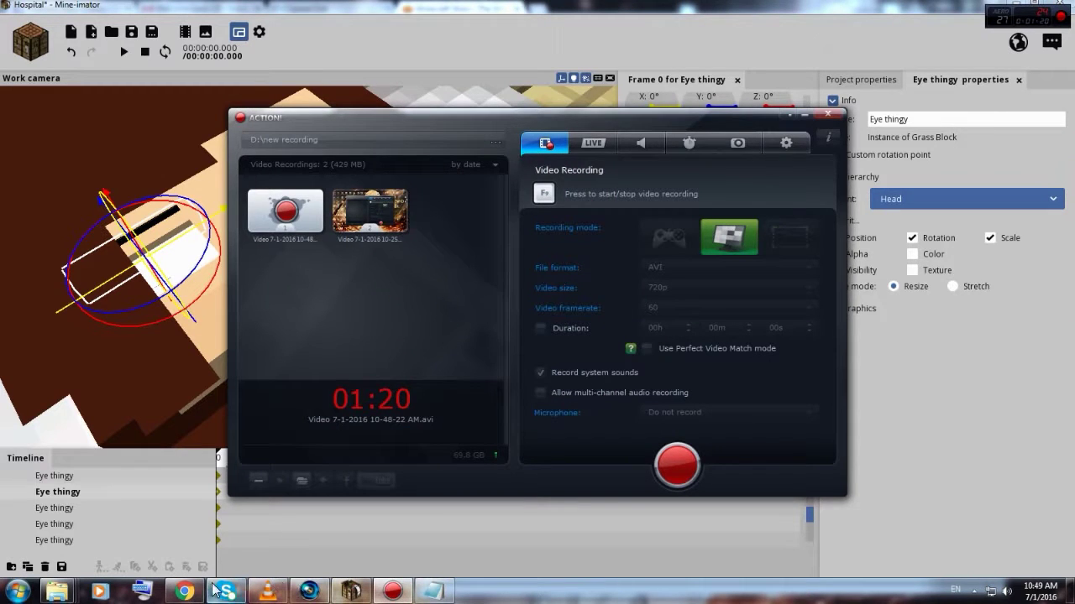
pyautogui.click(184, 592)
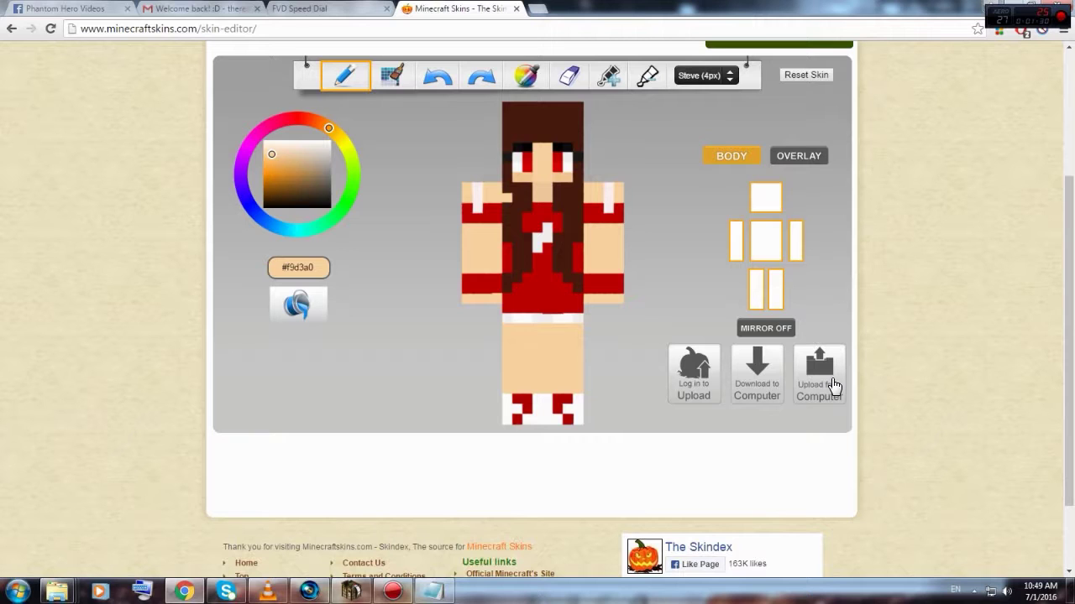
pyautogui.click(831, 387)
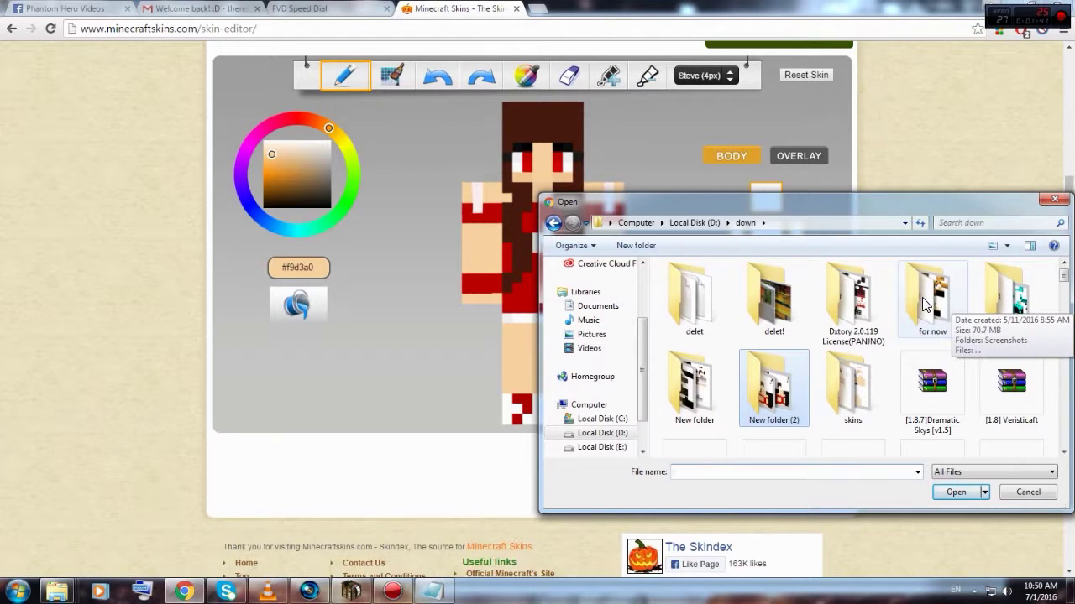
pyautogui.doubleClick(853, 386)
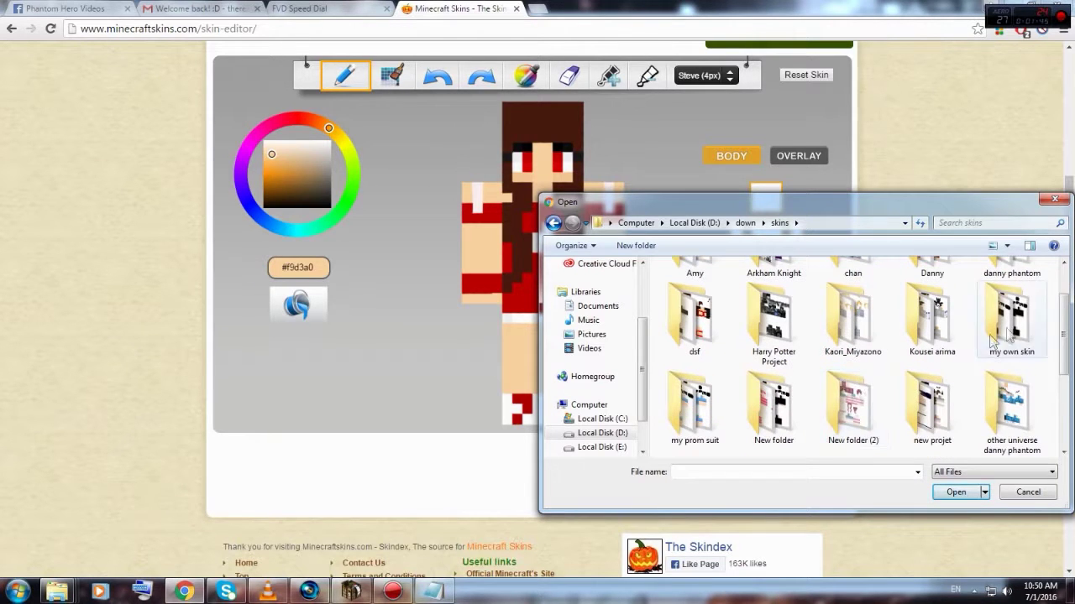
pyautogui.doubleClick(1016, 331)
pyautogui.doubleClick(779, 303)
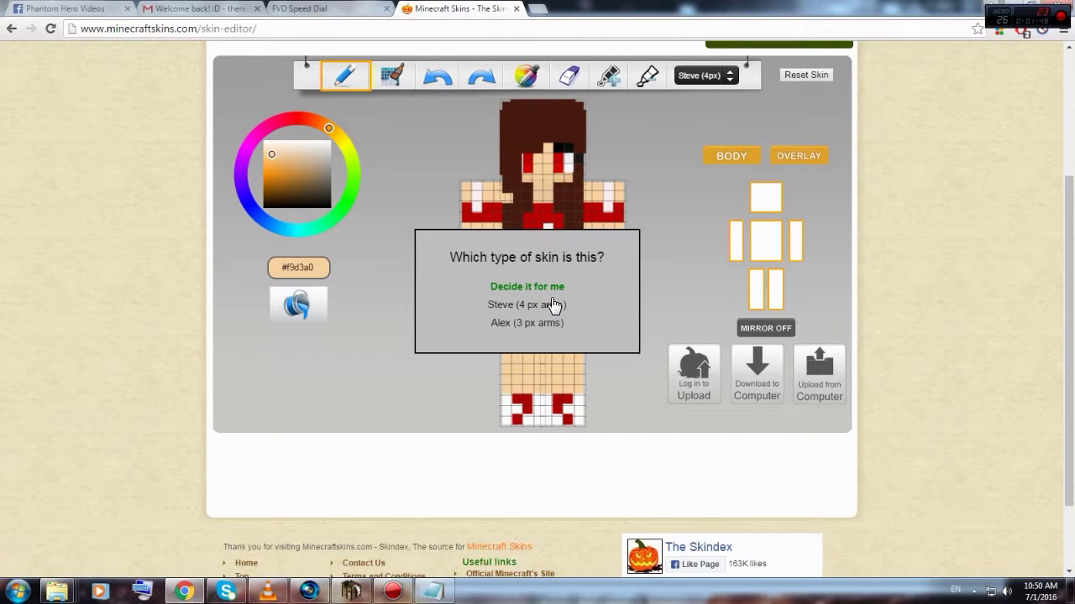
pyautogui.click(551, 305)
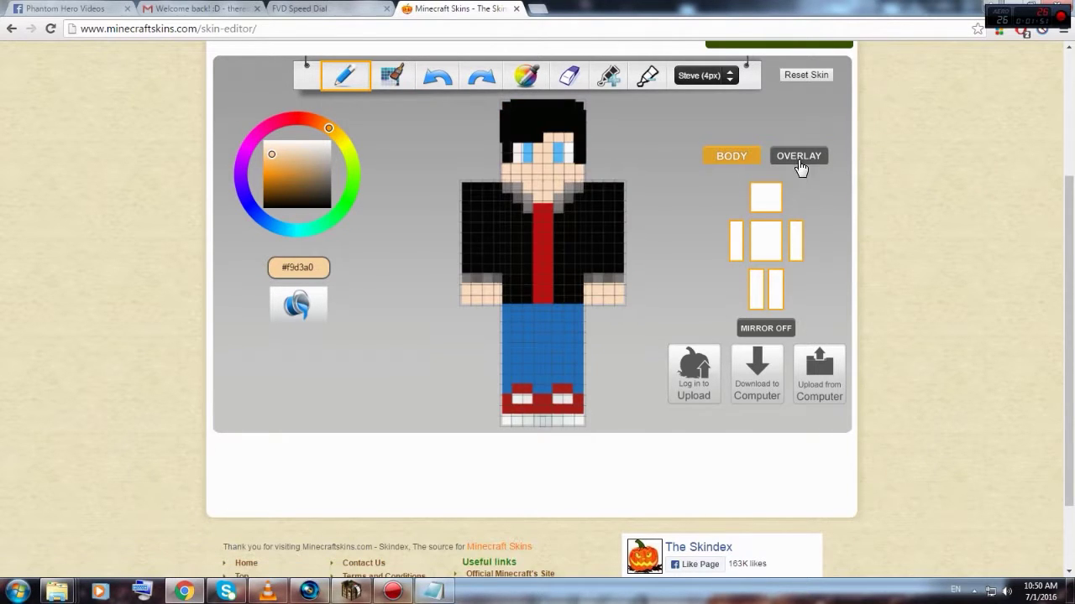
# - Sample the blue of the loaded skin's eye and note its code #59b9f6 in Notepad
pyautogui.click(526, 75)
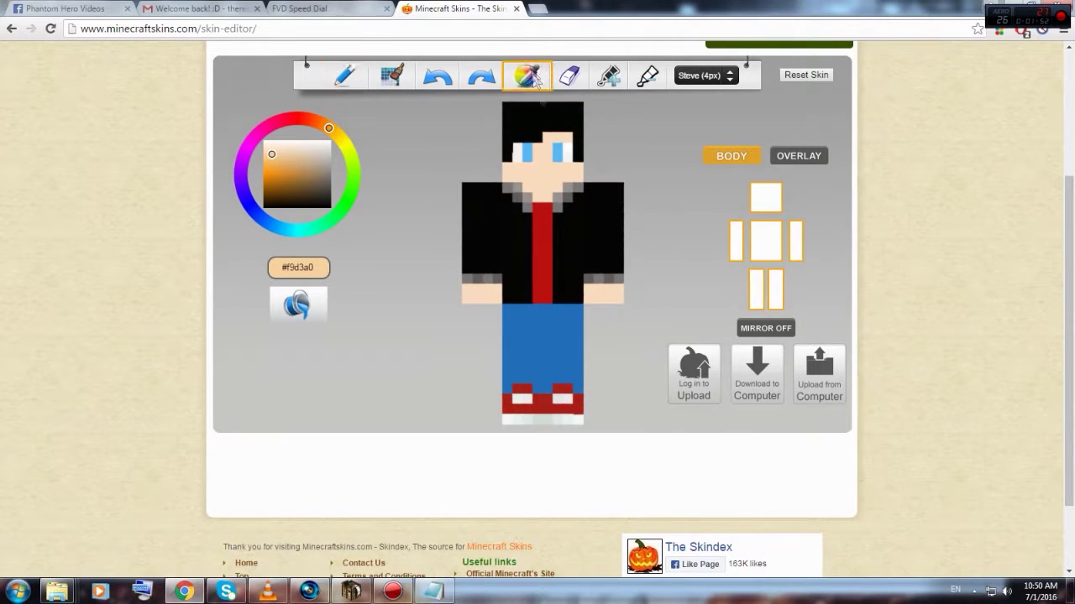
pyautogui.click(558, 149)
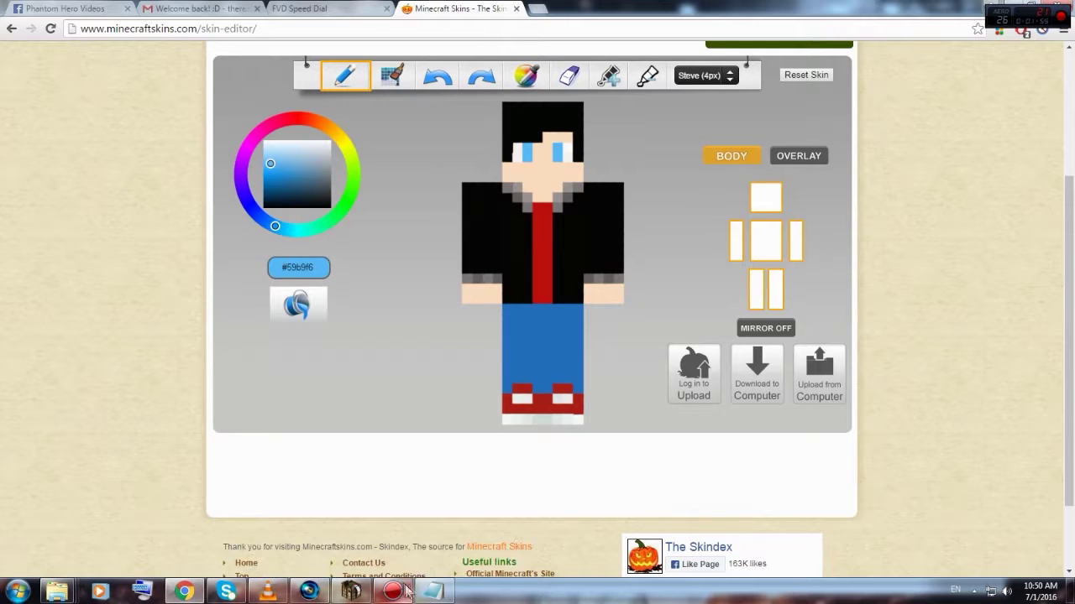
pyautogui.click(434, 592)
pyautogui.click(554, 317)
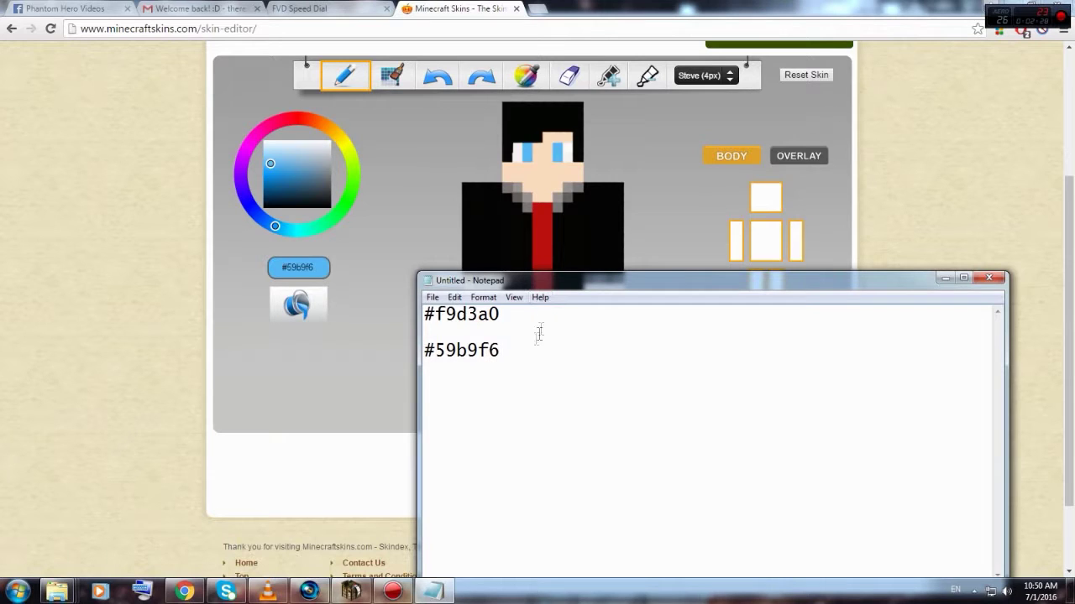
# - Copy the blue colour code #59b9f6 from the Notepad note
pyautogui.moveTo(506, 351); pyautogui.dragTo(411, 353)
pyautogui.rightClick(432, 351)
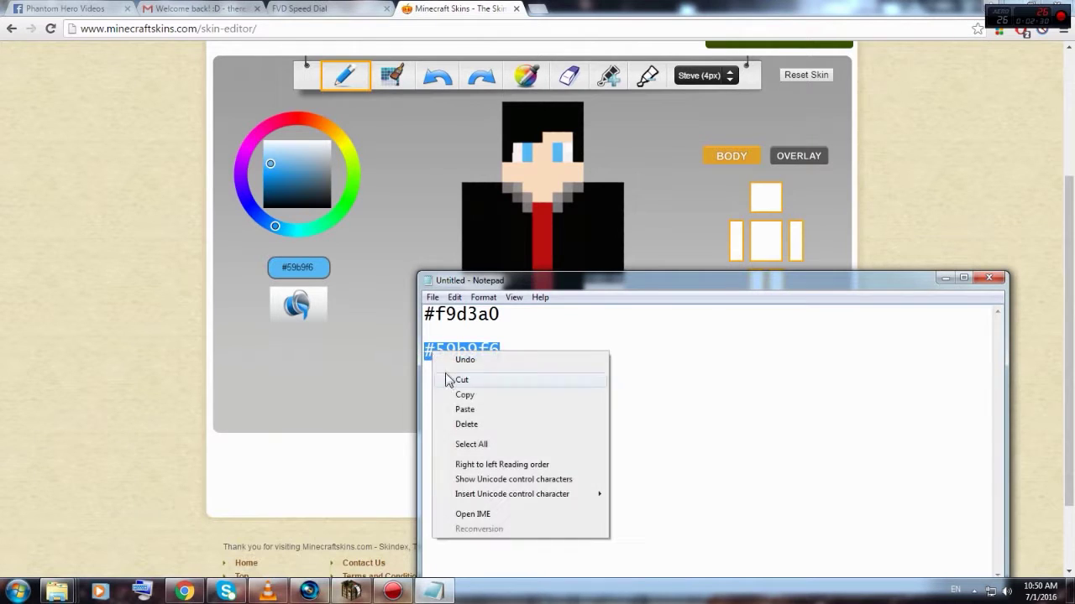
pyautogui.click(460, 394)
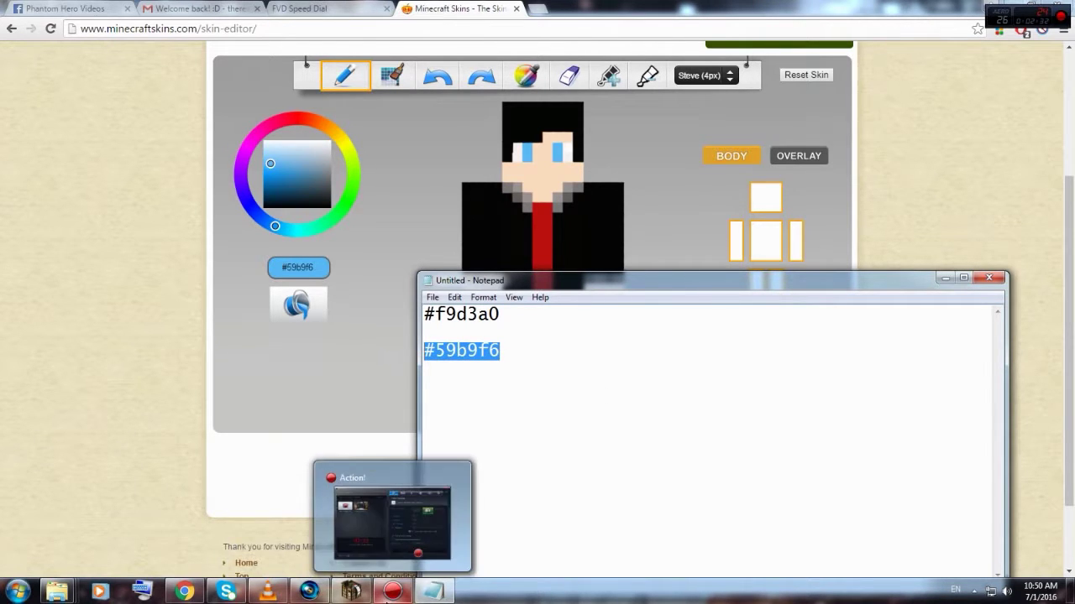
# - Switch to Mine-imator and set the mix color of the small pupil block on the character's left eye to 59b9f6
pyautogui.click(361, 514)
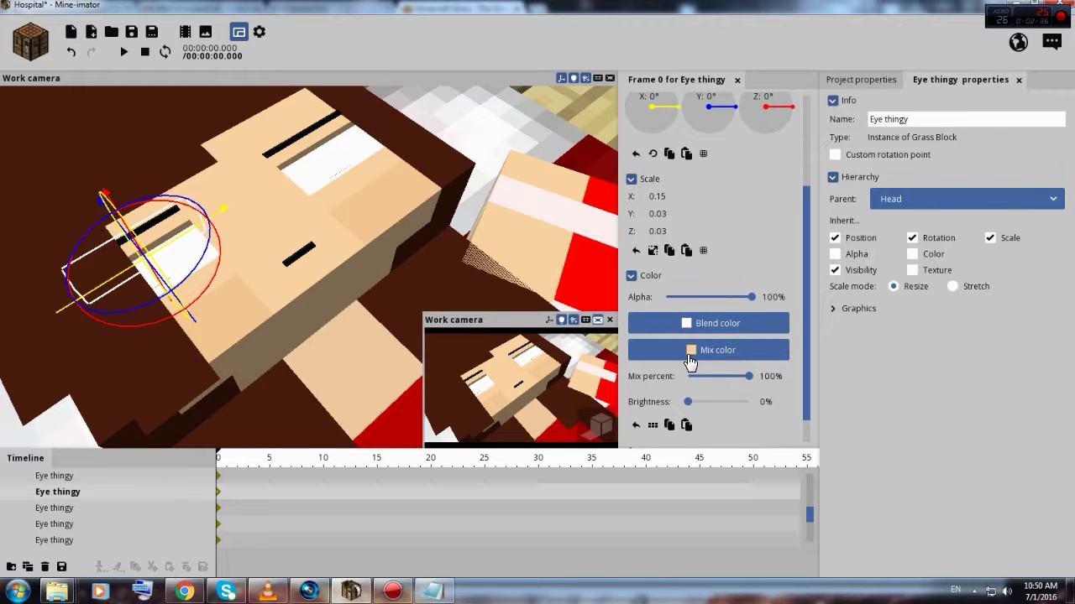
pyautogui.click(340, 174)
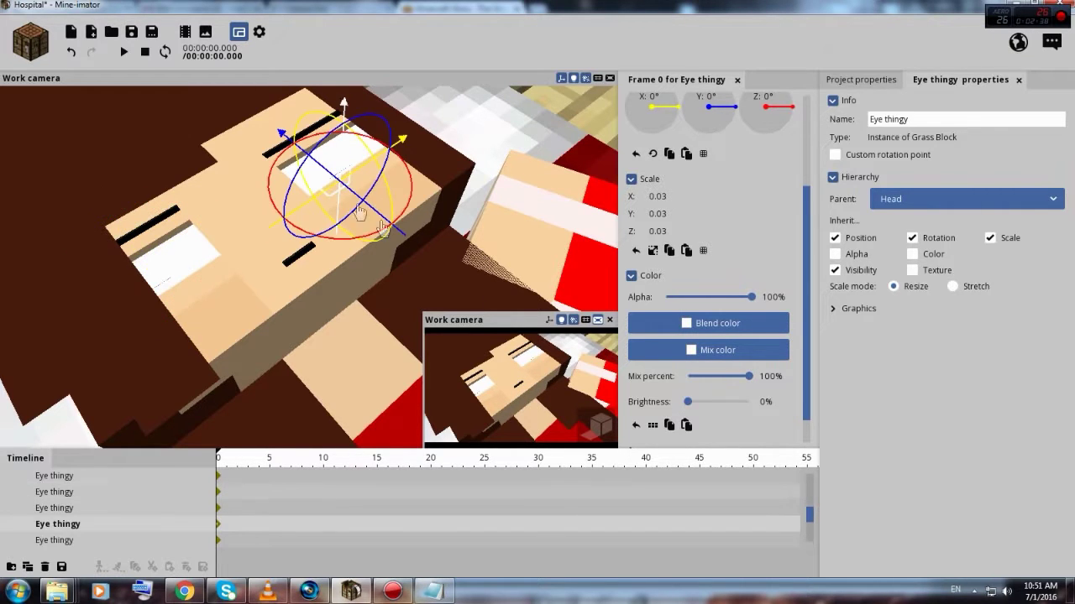
pyautogui.click(711, 350)
pyautogui.click(623, 296)
pyautogui.hotkey('ctrl', 'v')
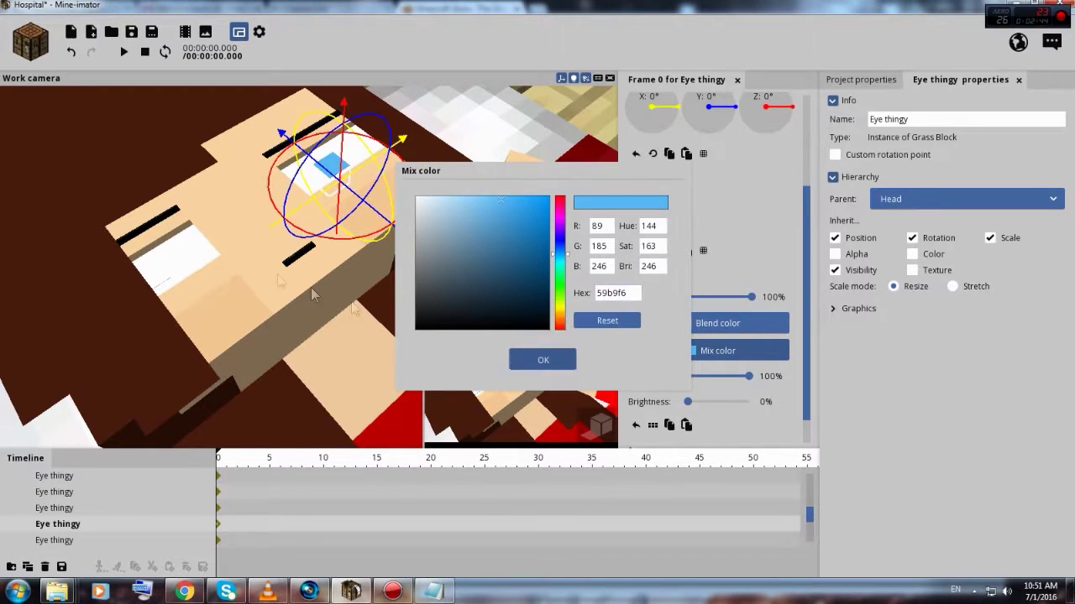
pyautogui.click(537, 360)
# - Set the mix color of the small pupil block on the character's right eye to 59b9f6
pyautogui.click(159, 282)
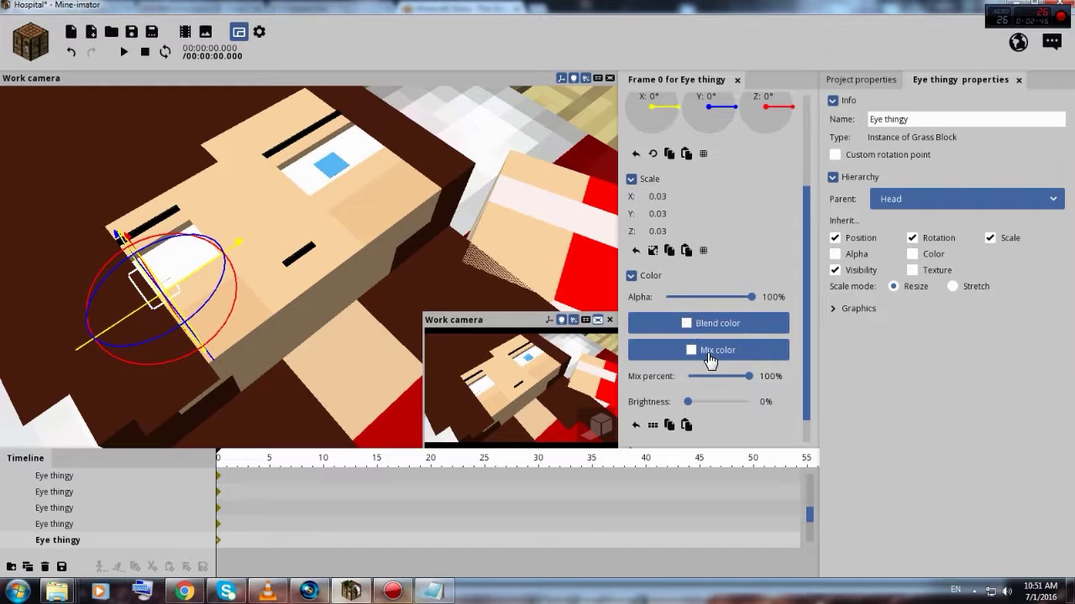
pyautogui.click(711, 360)
pyautogui.moveTo(627, 294); pyautogui.dragTo(445, 303)
pyautogui.hotkey('ctrl', 'v')
pyautogui.click(546, 361)
pyautogui.moveTo(412, 253); pyautogui.dragTo(257, 287)
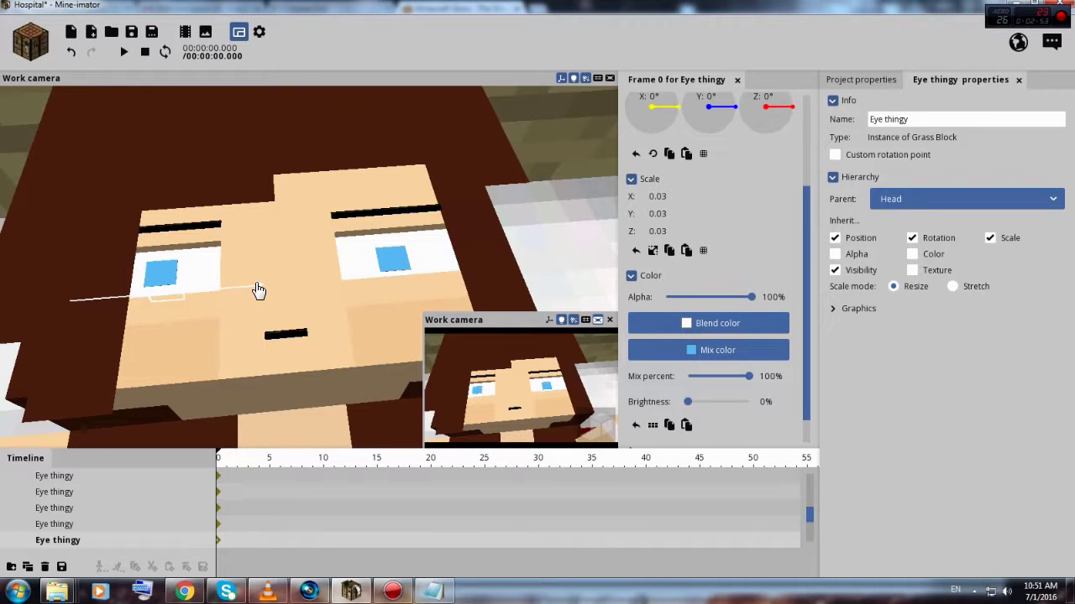
# - Preview the two blue pupils on the face in high quality rendering mode
pyautogui.click(391, 260)
pyautogui.moveTo(280, 261); pyautogui.dragTo(430, 300, button='right')
pyautogui.moveTo(429, 300)
pyautogui.mouseDown()
pyautogui.moveTo(416, 299)
pyautogui.moveTo(426, 302)
pyautogui.mouseUp()
pyautogui.moveTo(537, 266); pyautogui.dragTo(470, 262)
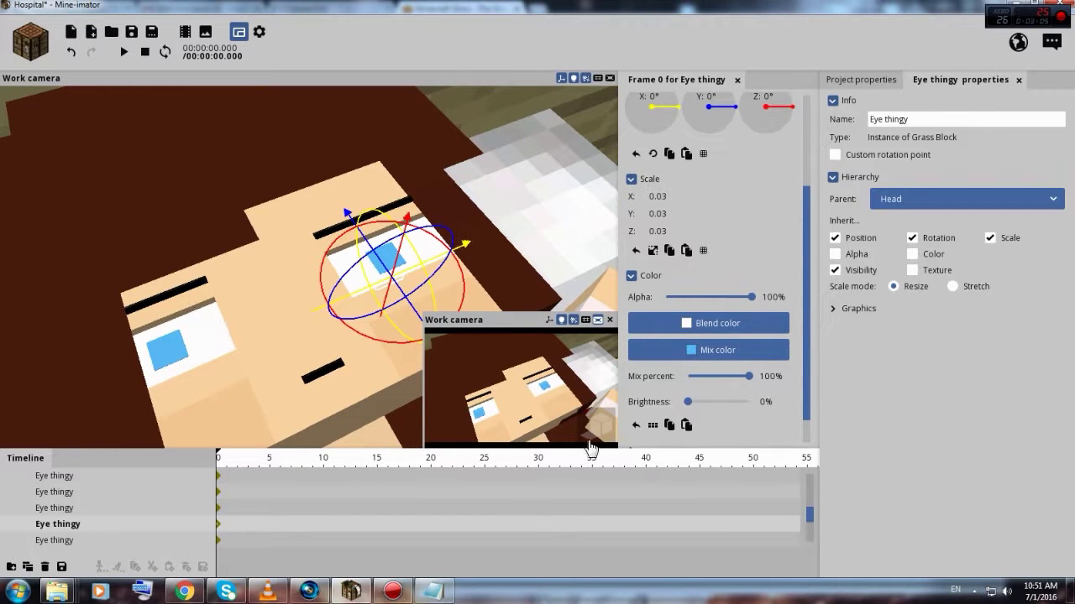
pyautogui.moveTo(591, 428)
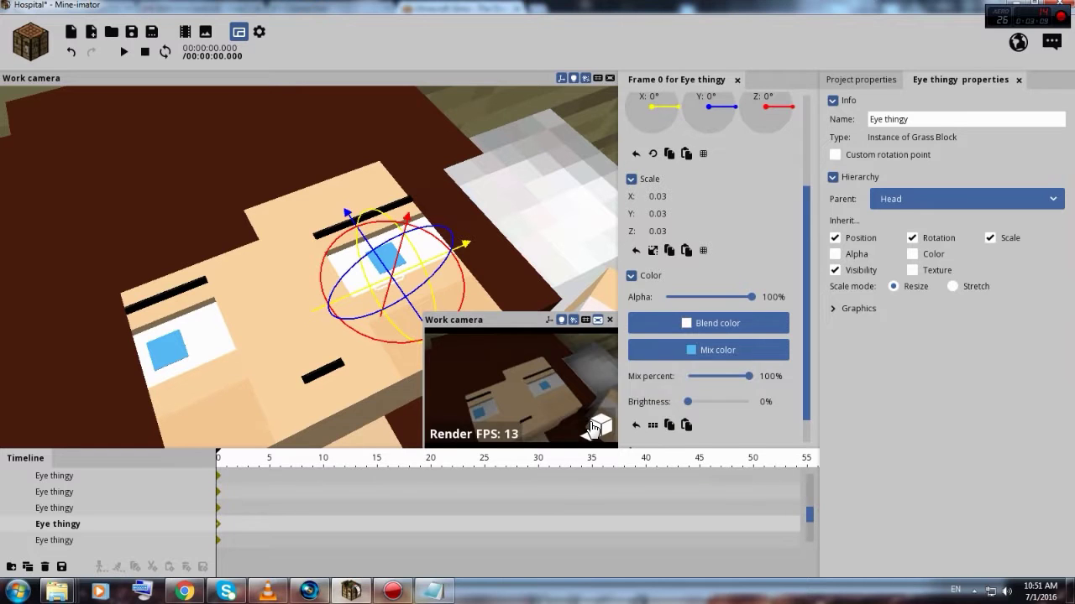
pyautogui.click(593, 429)
# - Raise the brightness of the white Grass Block behind the eyes to 85%, checking it in the high quality render
pyautogui.click(429, 247)
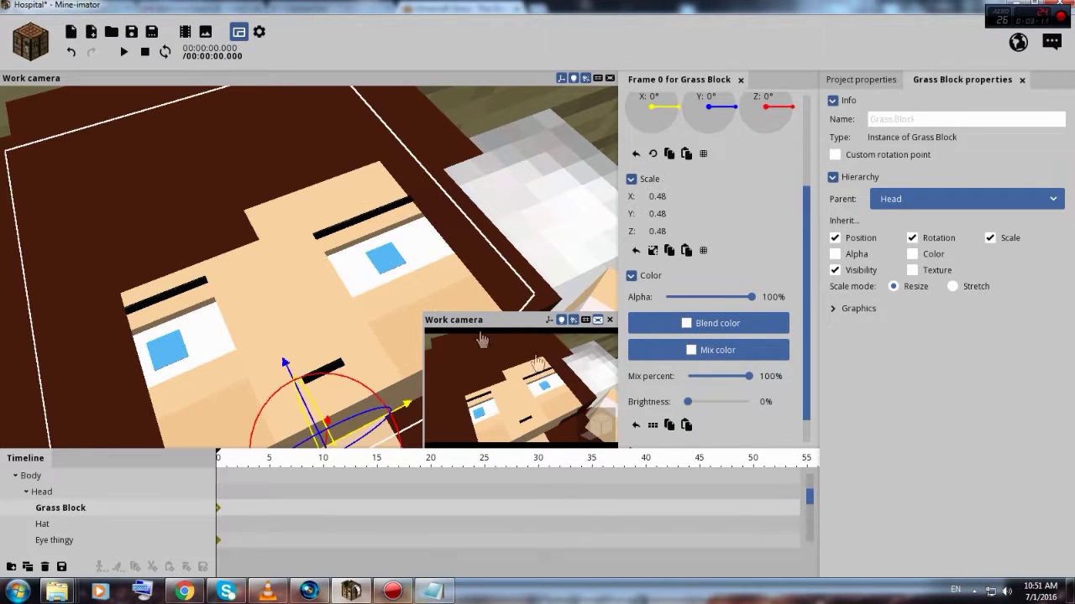
pyautogui.moveTo(689, 413); pyautogui.dragTo(790, 410)
pyautogui.click(599, 427)
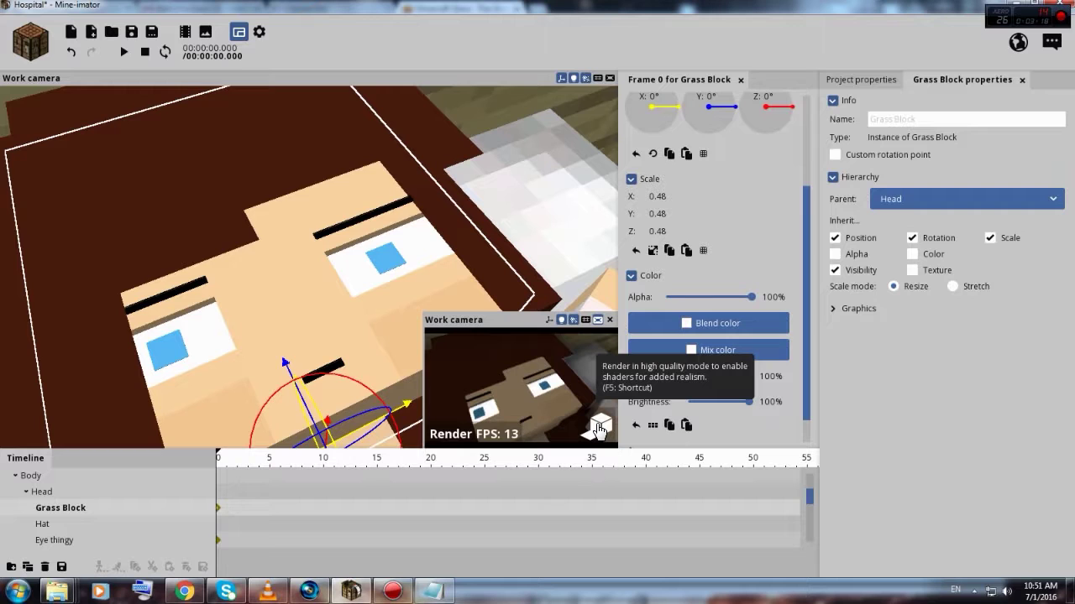
pyautogui.click(600, 429)
pyautogui.scroll(-3, 305, 308)
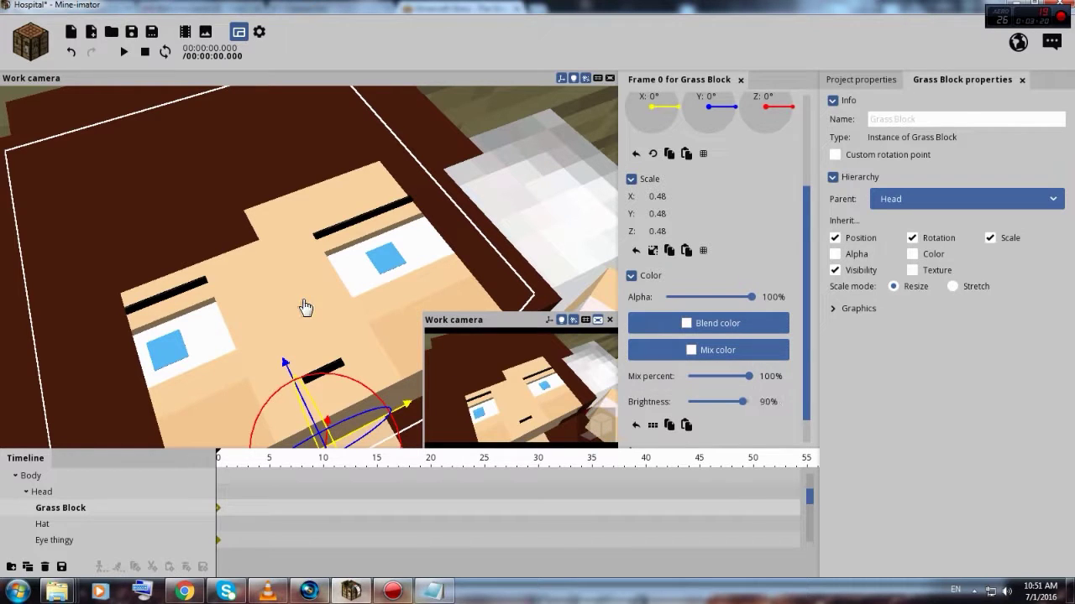
pyautogui.moveTo(314, 308); pyautogui.dragTo(252, 308)
pyautogui.scroll(-5, 319, 308)
pyautogui.moveTo(321, 310)
pyautogui.mouseDown(button='right')
pyautogui.moveTo(307, 304)
pyautogui.moveTo(312, 312)
pyautogui.mouseUp(button='right')
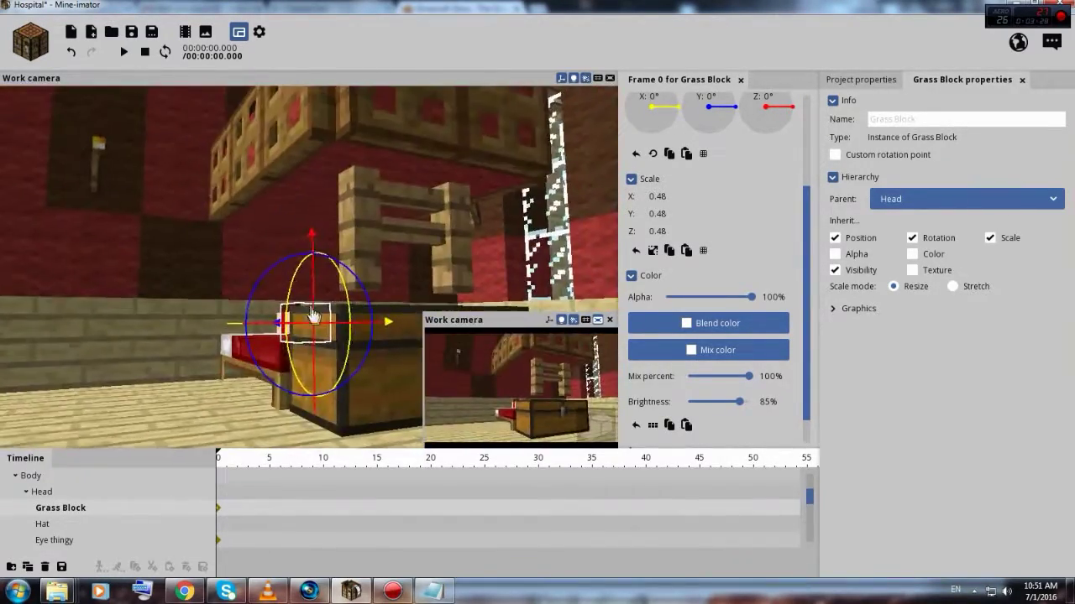
# - Save the project and preview the finished face from several angles in the high quality secondary view
pyautogui.click(130, 33)
pyautogui.moveTo(67, 258); pyautogui.dragTo(67, 259, button='right')
pyautogui.moveTo(96, 268); pyautogui.dragTo(95, 269)
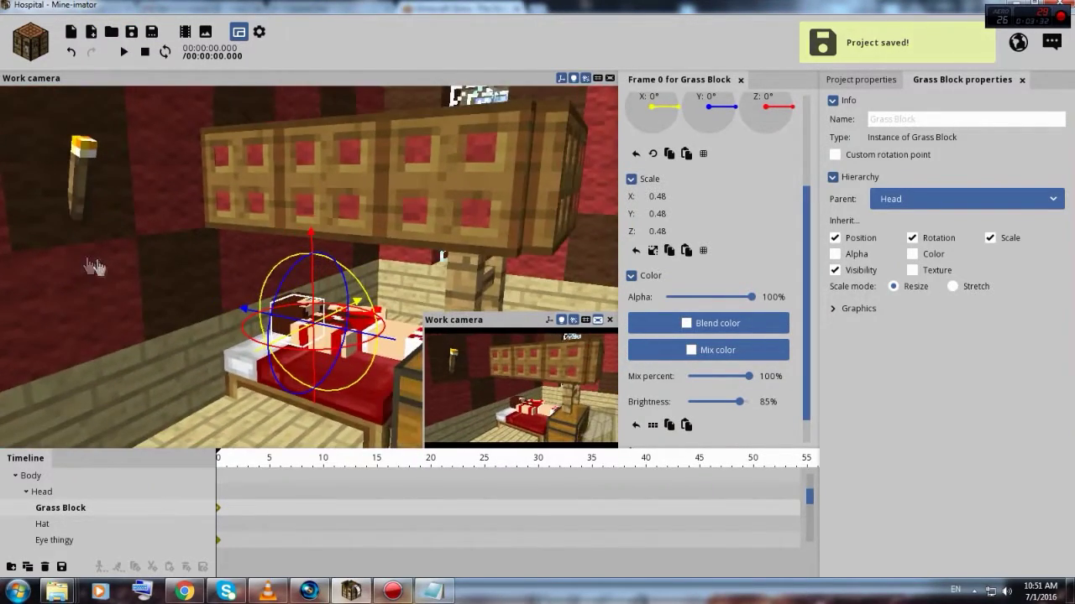
pyautogui.scroll(3, 101, 269)
pyautogui.scroll(3, 101, 267)
pyautogui.moveTo(82, 207); pyautogui.dragTo(81, 207)
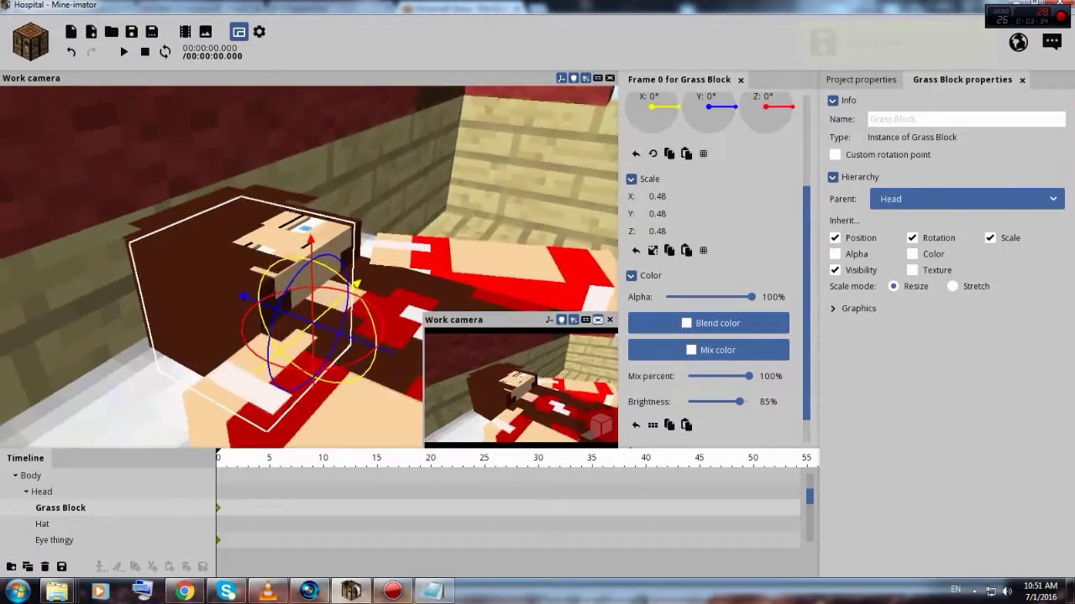
pyautogui.moveTo(101, 268); pyautogui.dragTo(101, 268, button='right')
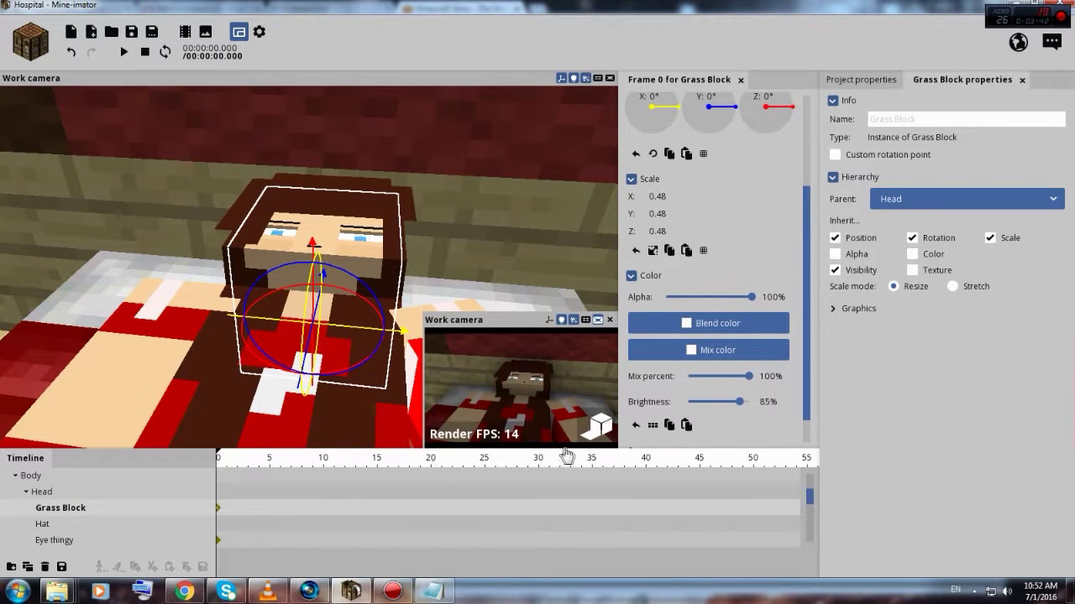
pyautogui.moveTo(472, 273); pyautogui.dragTo(479, 326)
pyautogui.moveTo(473, 274); pyautogui.dragTo(472, 274, button='right')
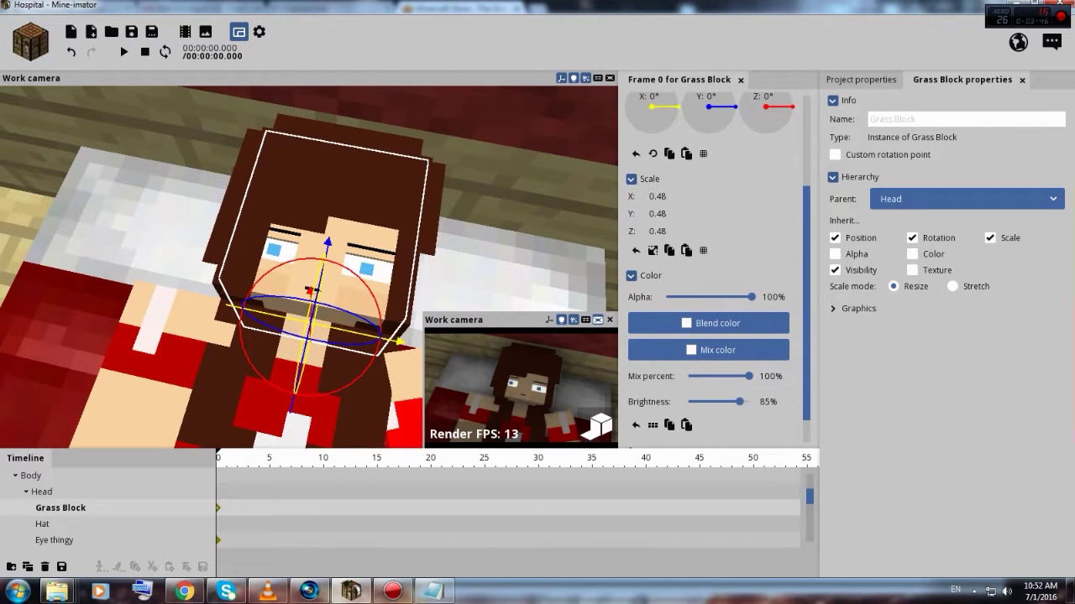
# - Close the secondary view and preview the character's face in high quality mode in the main view
pyautogui.click(610, 320)
pyautogui.click(599, 435)
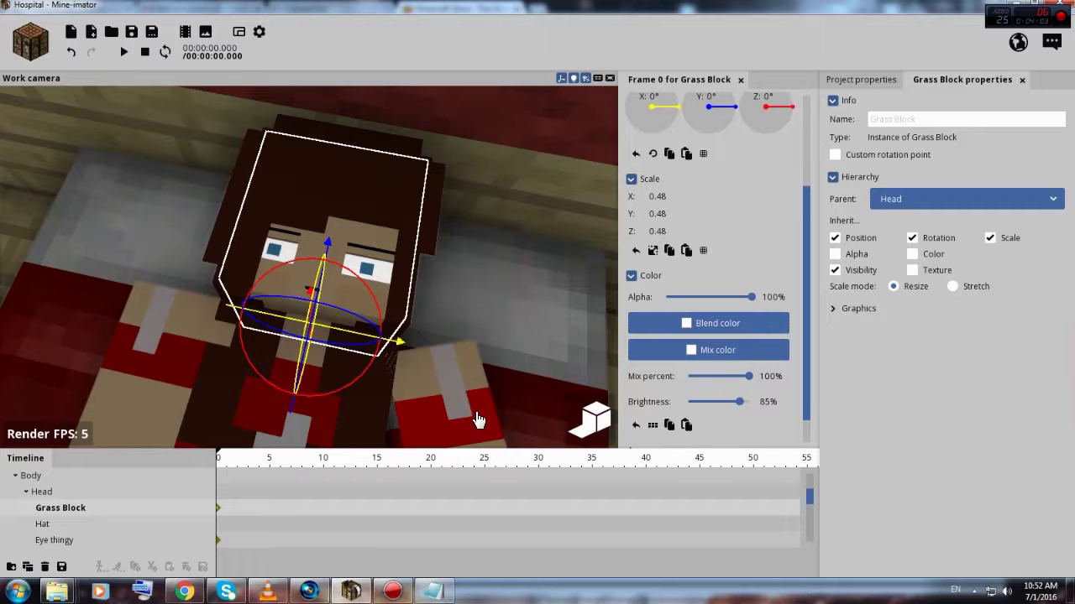
pyautogui.click(586, 420)
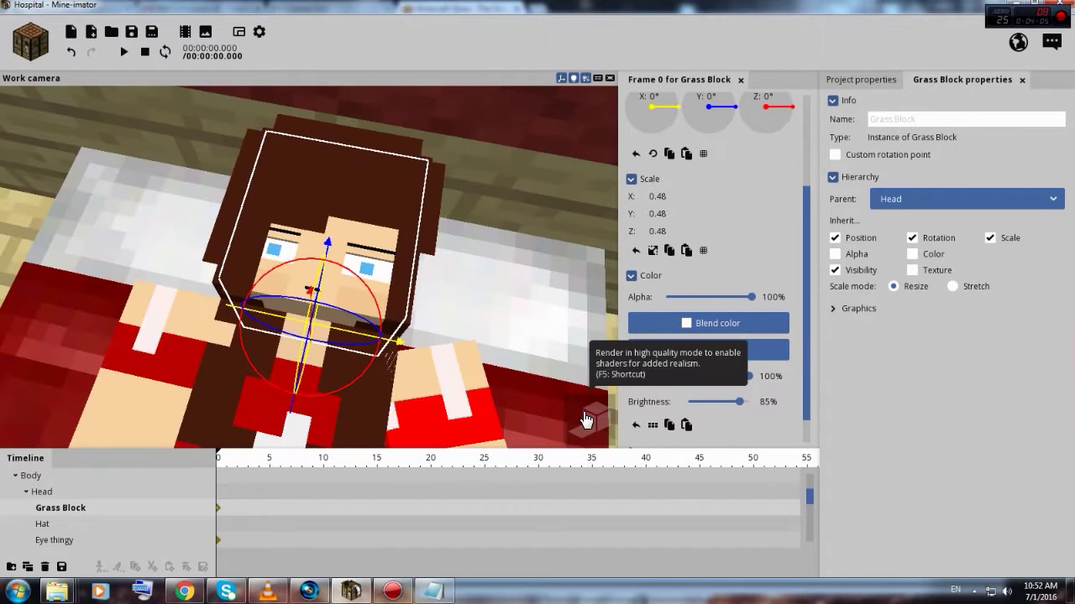
# - Start creating a Human character and browse for its skin in the down folder on Local Disk (D:)
pyautogui.scroll(-2, 422, 386)
pyautogui.scroll(-2, 450, 377)
pyautogui.moveTo(452, 374); pyautogui.dragTo(387, 354, button='right')
pyautogui.press('w')
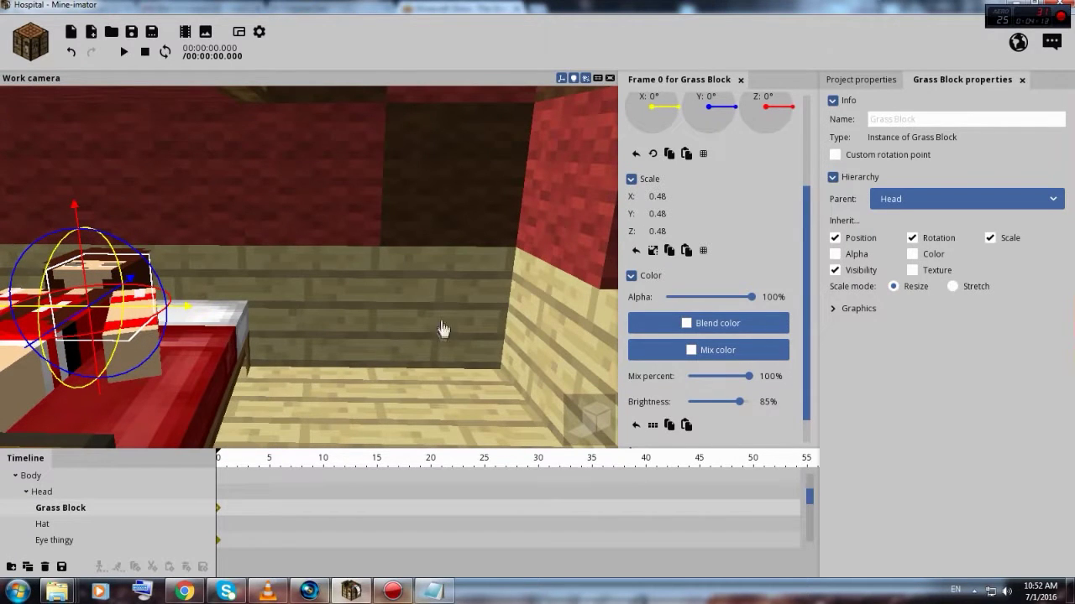
pyautogui.click(30, 50)
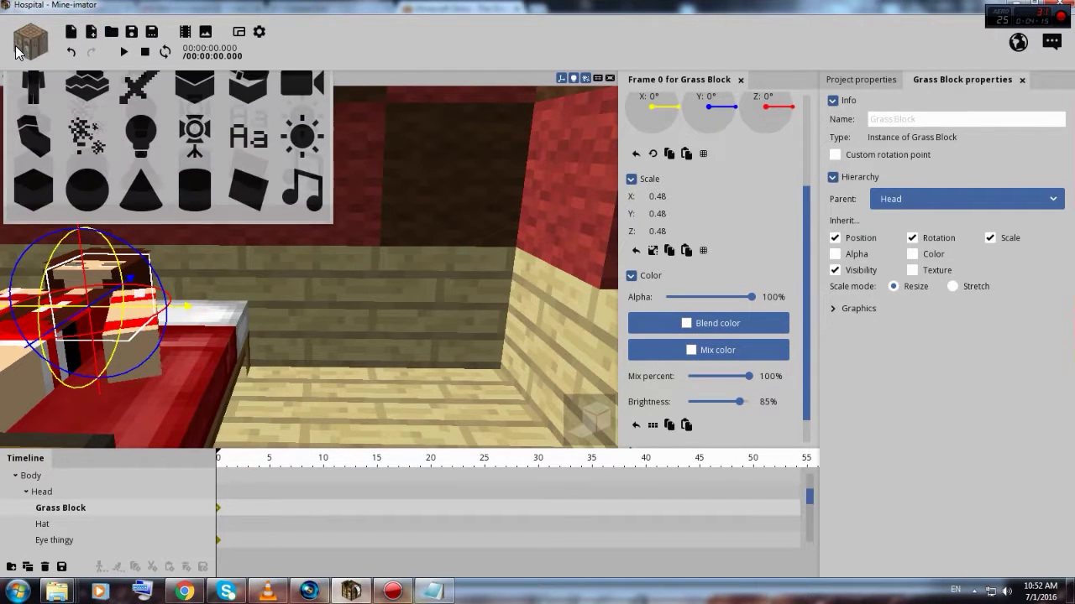
pyautogui.click(33, 99)
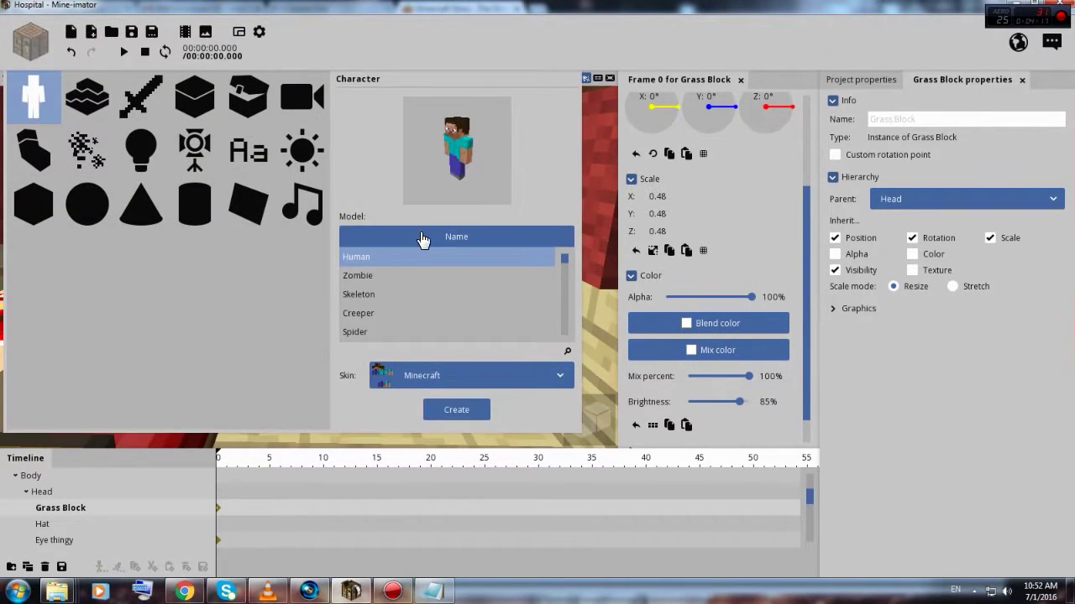
pyautogui.click(447, 375)
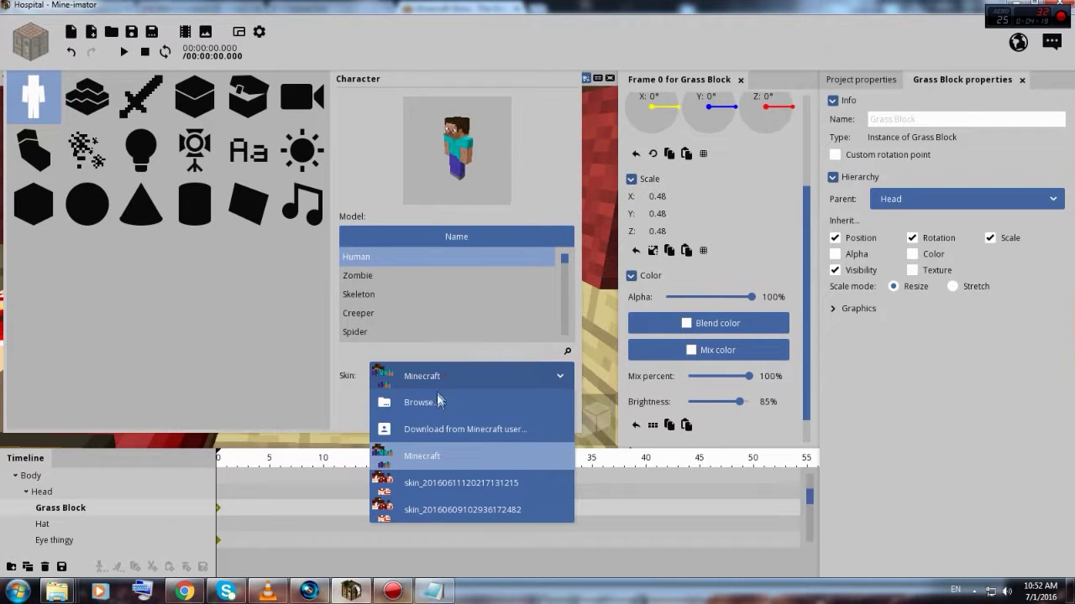
pyautogui.click(430, 404)
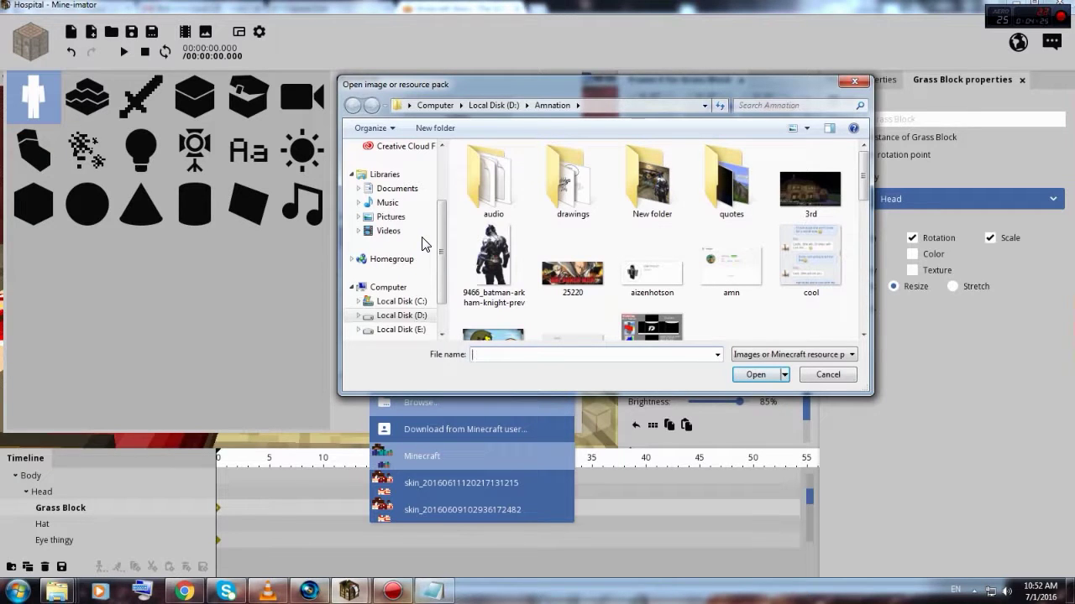
pyautogui.click(508, 106)
pyautogui.doubleClick(513, 251)
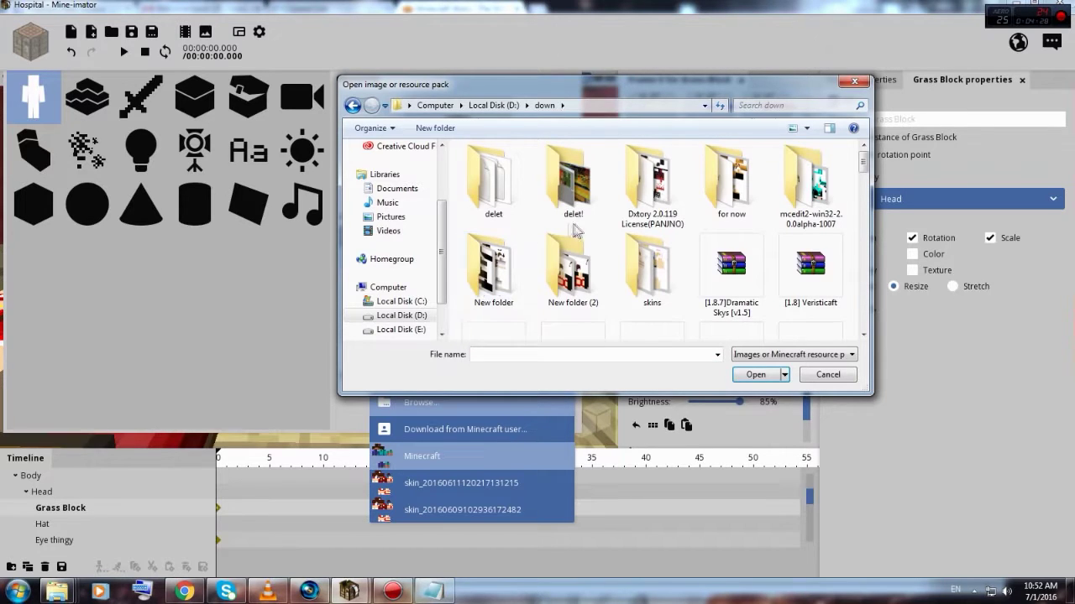
pyautogui.doubleClick(651, 267)
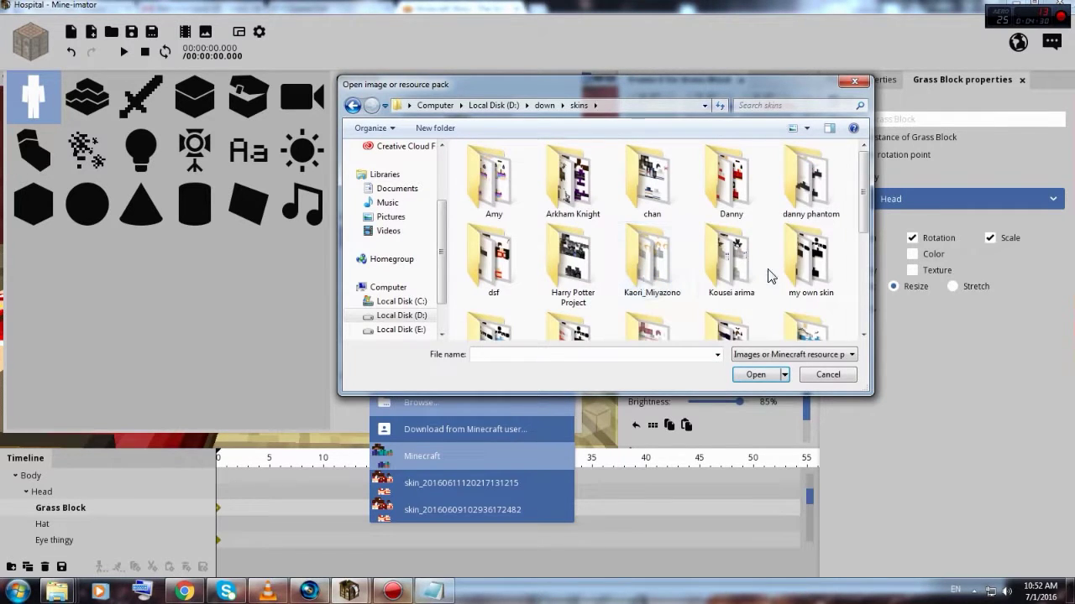
pyautogui.doubleClick(807, 267)
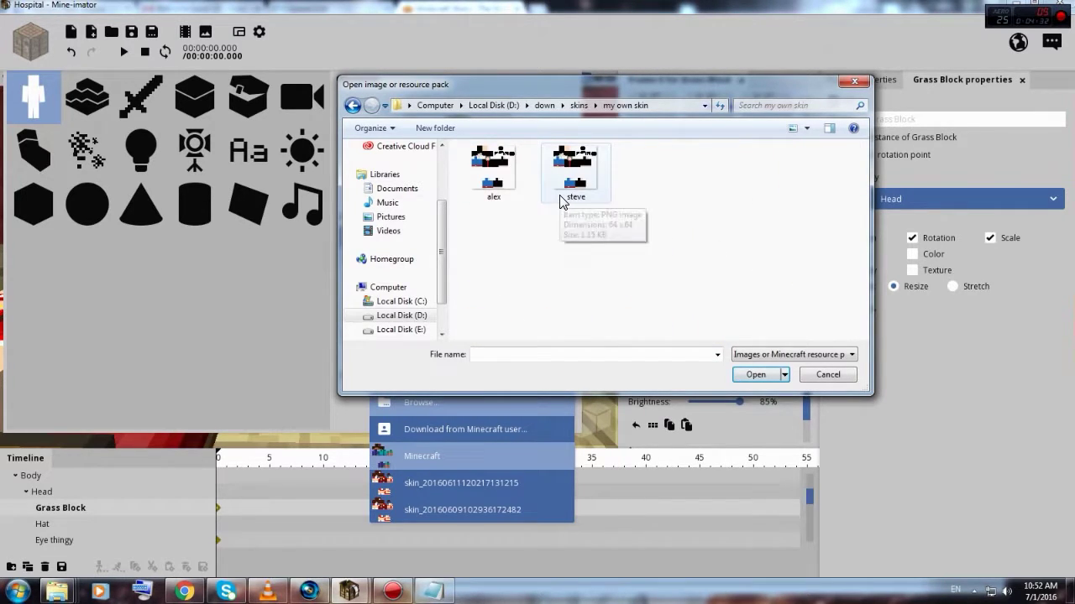
pyautogui.click(356, 105)
pyautogui.click(357, 105)
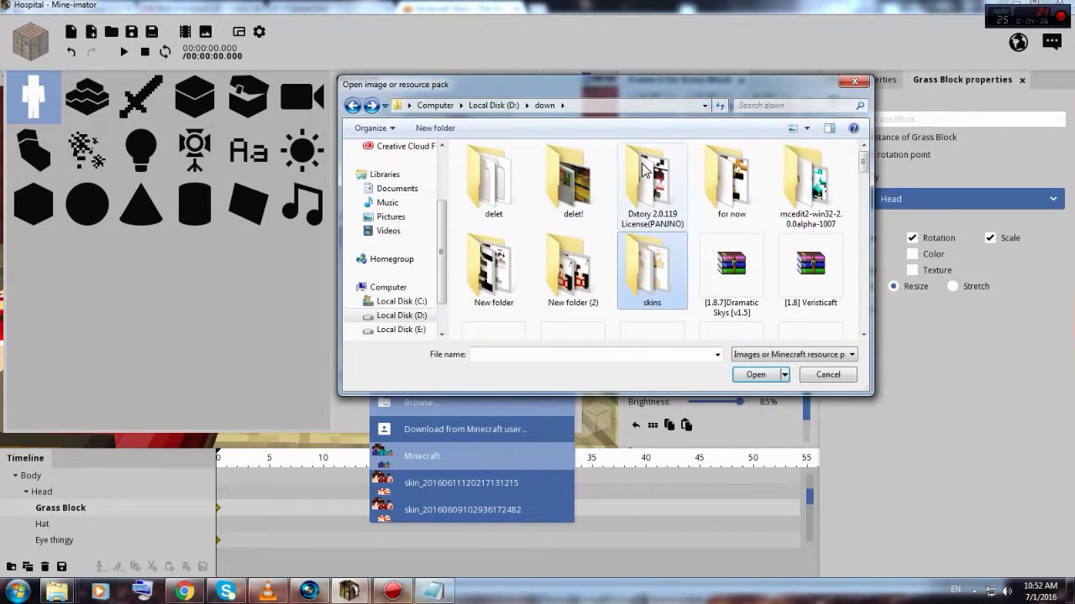
pyautogui.doubleClick(493, 178)
pyautogui.scroll(-6, 514, 171)
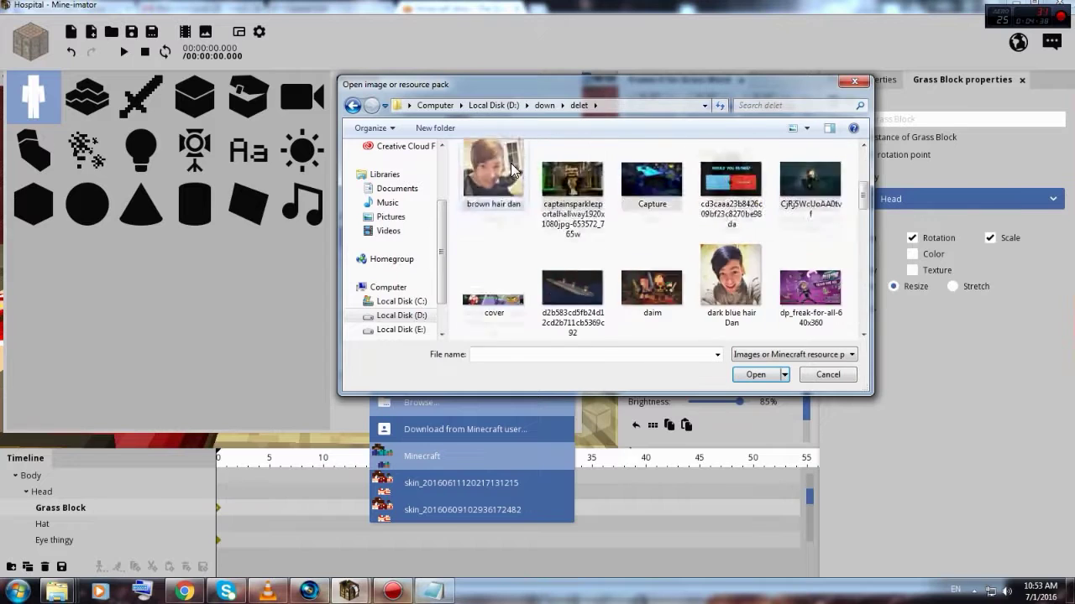
pyautogui.scroll(-5, 514, 170)
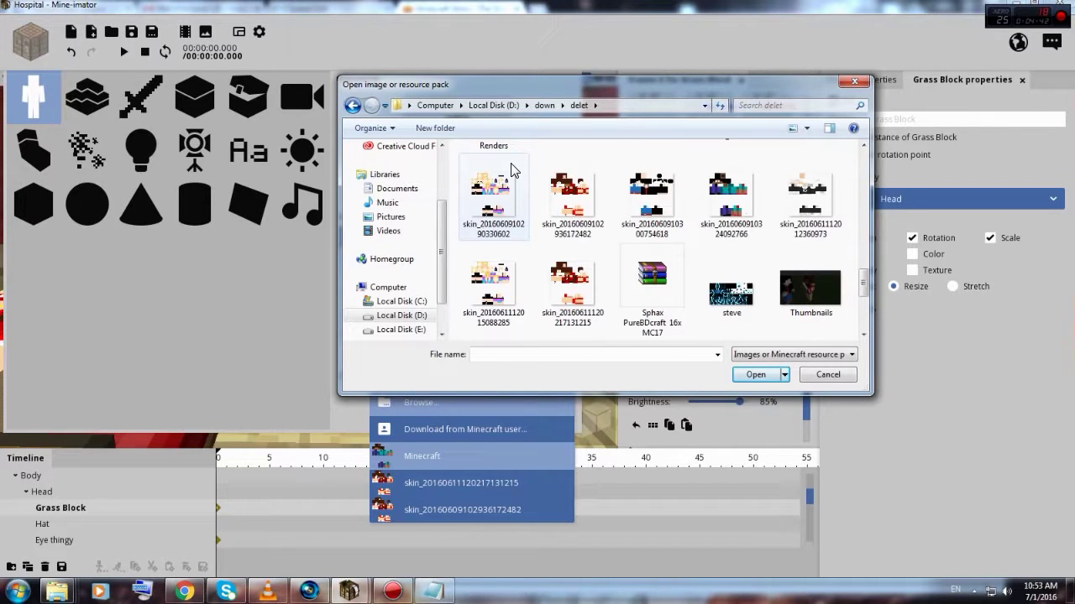
pyautogui.doubleClick(651, 197)
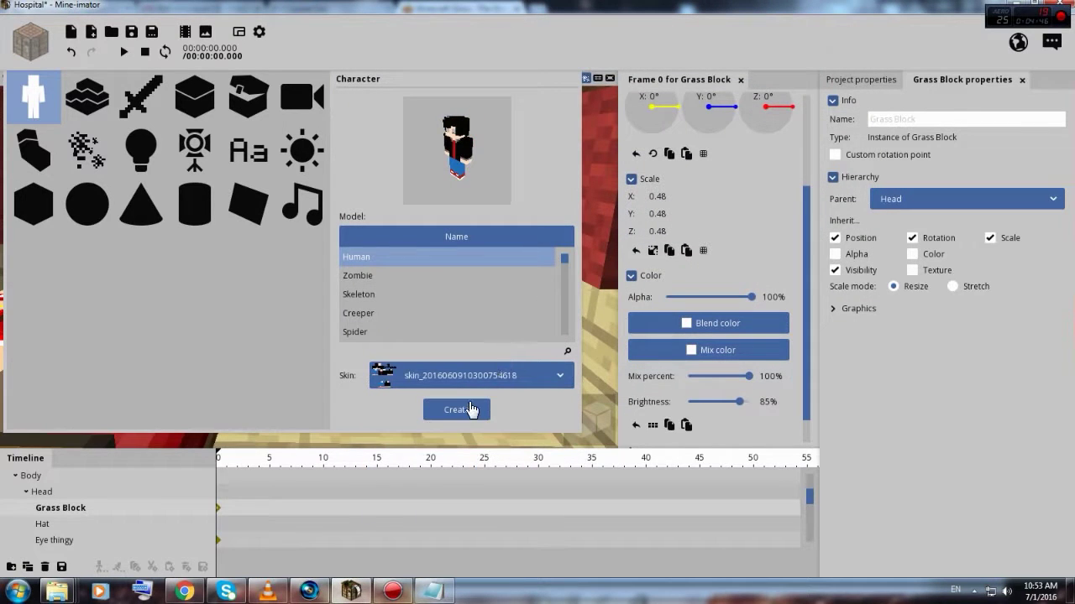
pyautogui.click(456, 410)
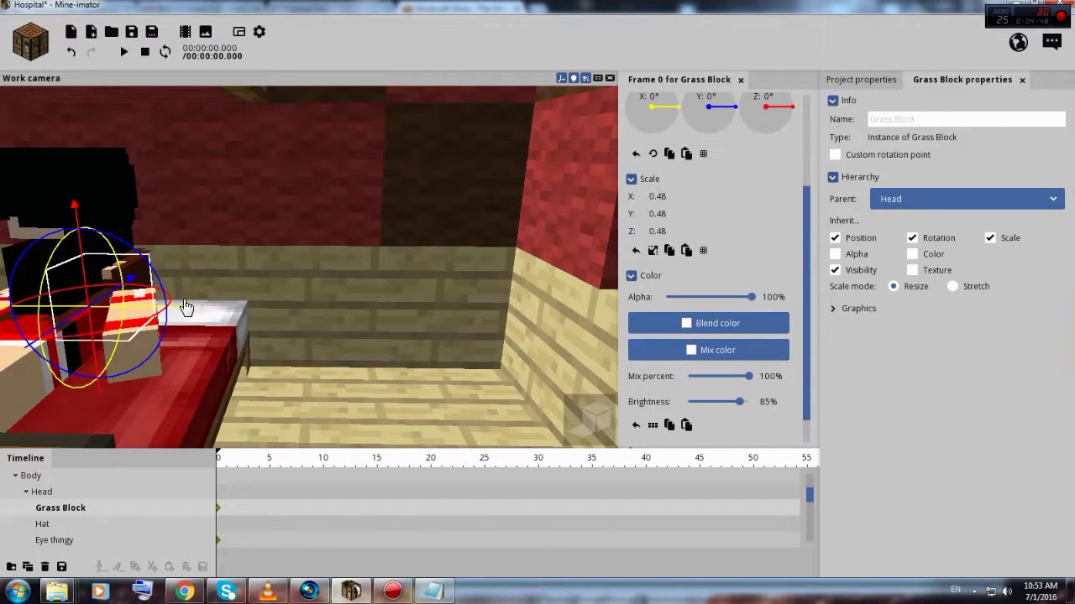
pyautogui.moveTo(188, 314); pyautogui.dragTo(398, 315)
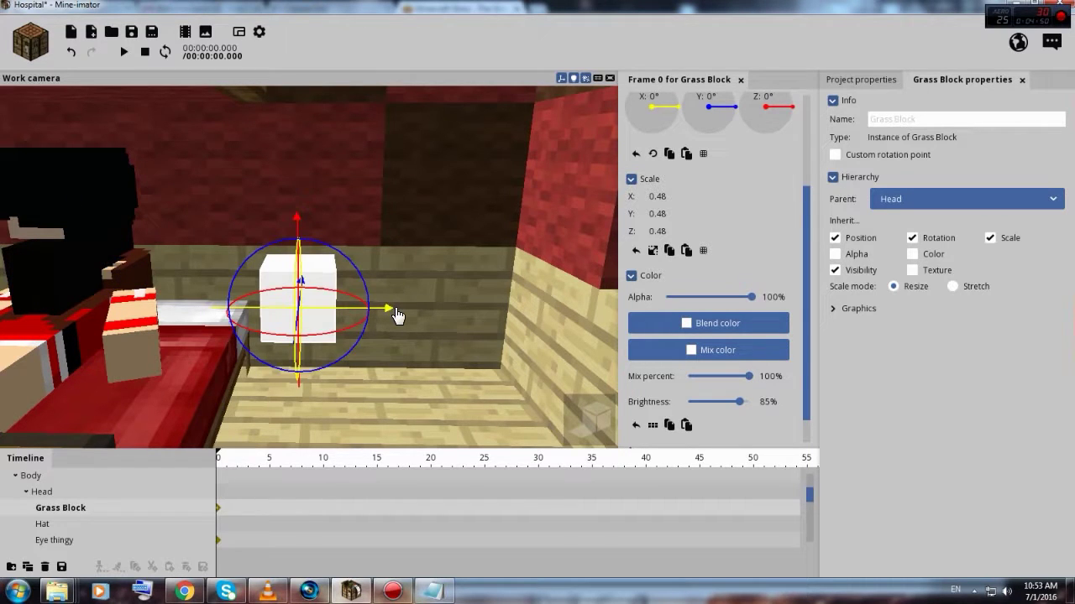
pyautogui.hotkey('ctrl', 'z')
pyautogui.press('Delete')
# - Select the new black-haired Human character and move it off the bed so it stands beside it
pyautogui.click(124, 228)
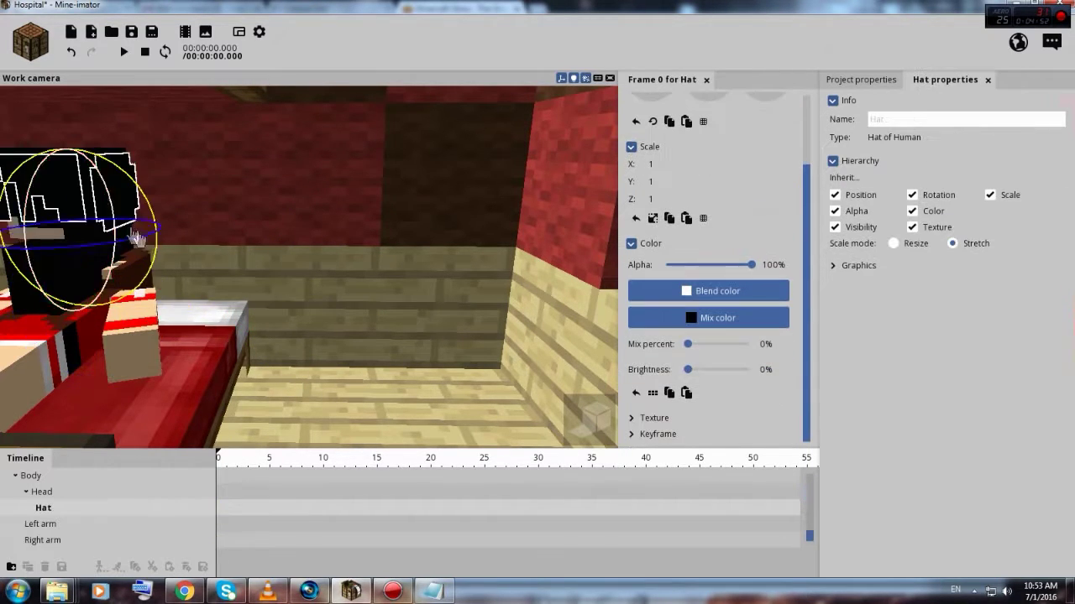
pyautogui.click(334, 388)
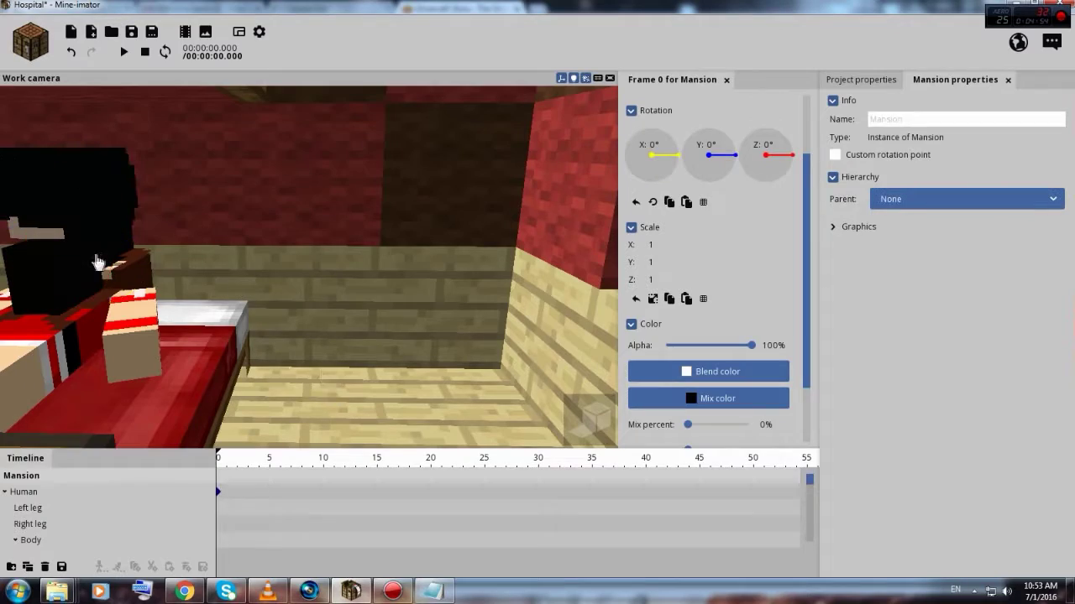
pyautogui.click(102, 262)
pyautogui.moveTo(356, 375); pyautogui.dragTo(356, 375, button='right')
pyautogui.click(356, 374)
pyautogui.click(486, 247)
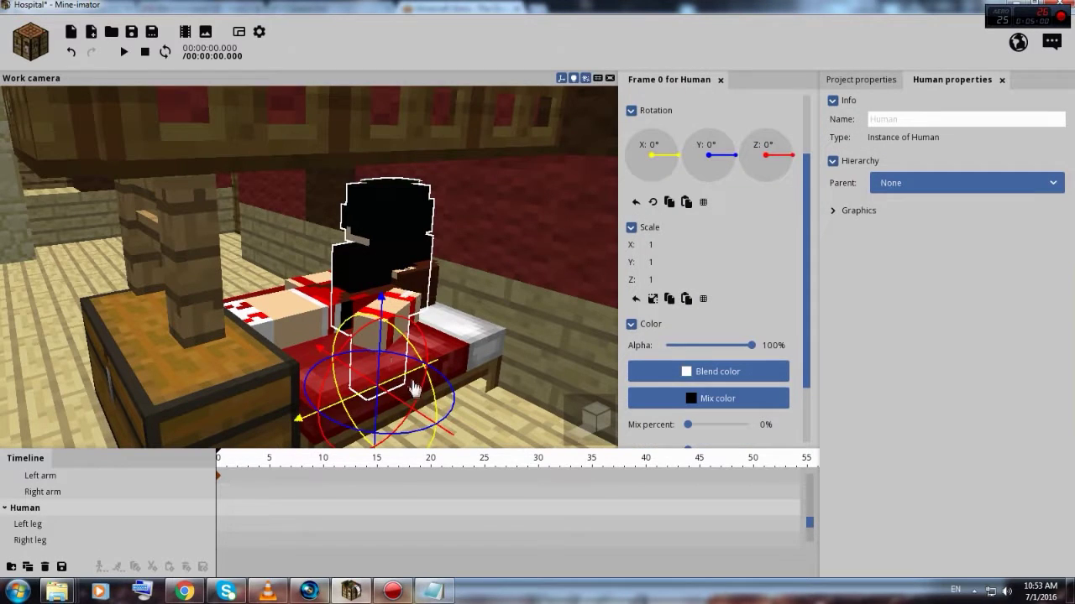
pyautogui.moveTo(406, 405)
pyautogui.mouseDown()
pyautogui.moveTo(437, 442)
pyautogui.moveTo(582, 491)
pyautogui.mouseUp()
pyautogui.moveTo(413, 285); pyautogui.dragTo(428, 294, button='right')
pyautogui.scroll(2, 427, 293)
pyautogui.moveTo(147, 292); pyautogui.dragTo(155, 329, button='right')
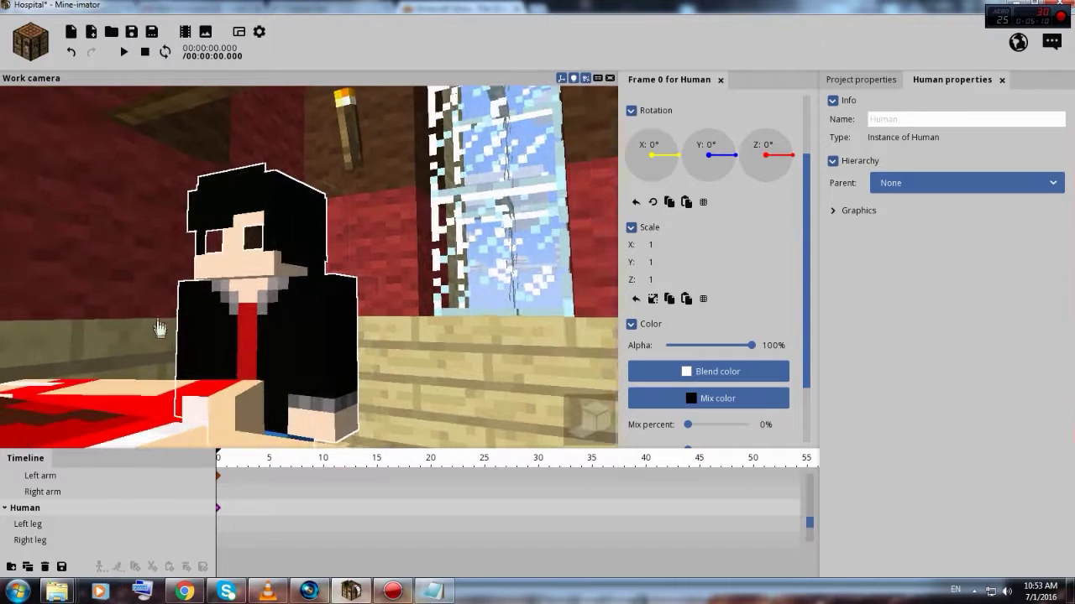
# - Pose both arms of the black-haired Human, giving the right arm a bend of about 18°
pyautogui.click(304, 369)
pyautogui.moveTo(348, 335)
pyautogui.mouseDown()
pyautogui.moveTo(168, 331)
pyautogui.moveTo(200, 347)
pyautogui.mouseUp()
pyautogui.click(200, 348)
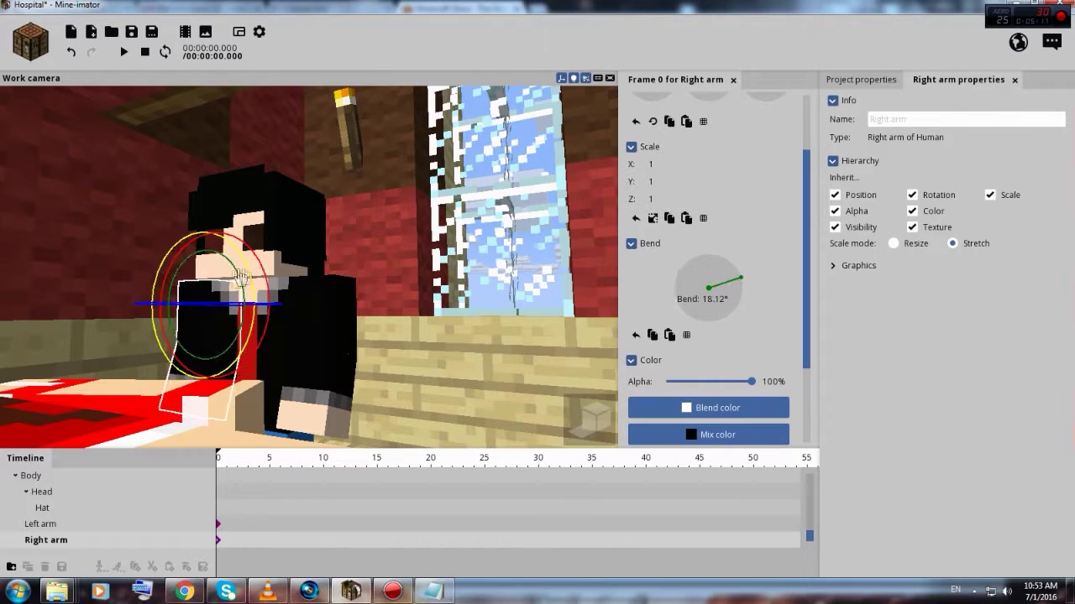
# - Rotate the black-haired Human's head so he looks down toward the character lying on the bed
pyautogui.click(287, 264)
pyautogui.moveTo(284, 231)
pyautogui.mouseDown()
pyautogui.moveTo(181, 239)
pyautogui.moveTo(142, 218)
pyautogui.moveTo(311, 210)
pyautogui.mouseUp()
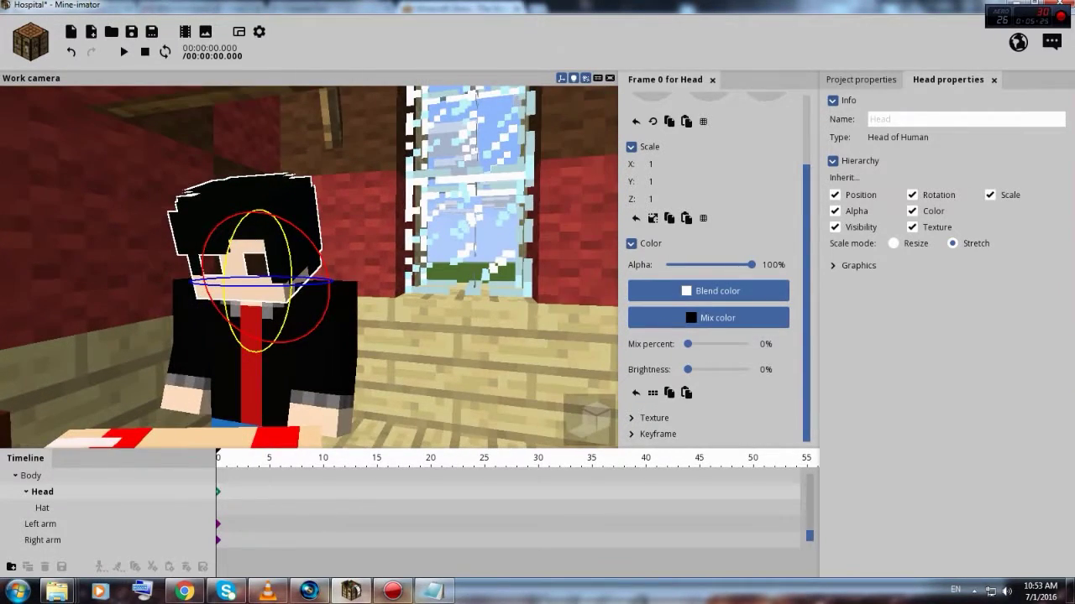
pyautogui.moveTo(405, 387); pyautogui.dragTo(388, 347, button='right')
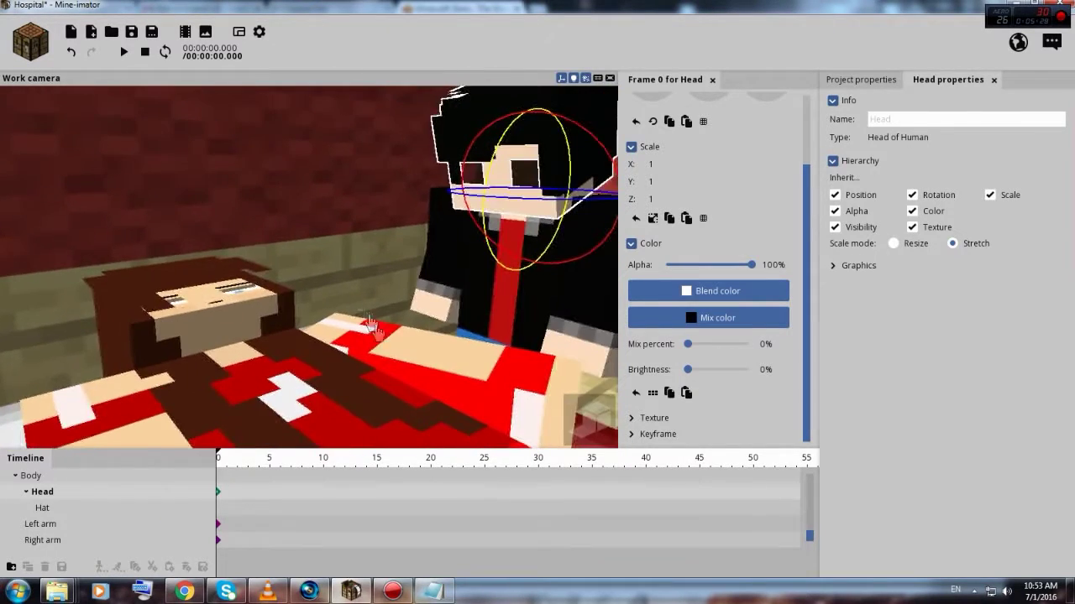
pyautogui.moveTo(352, 294); pyautogui.dragTo(369, 319)
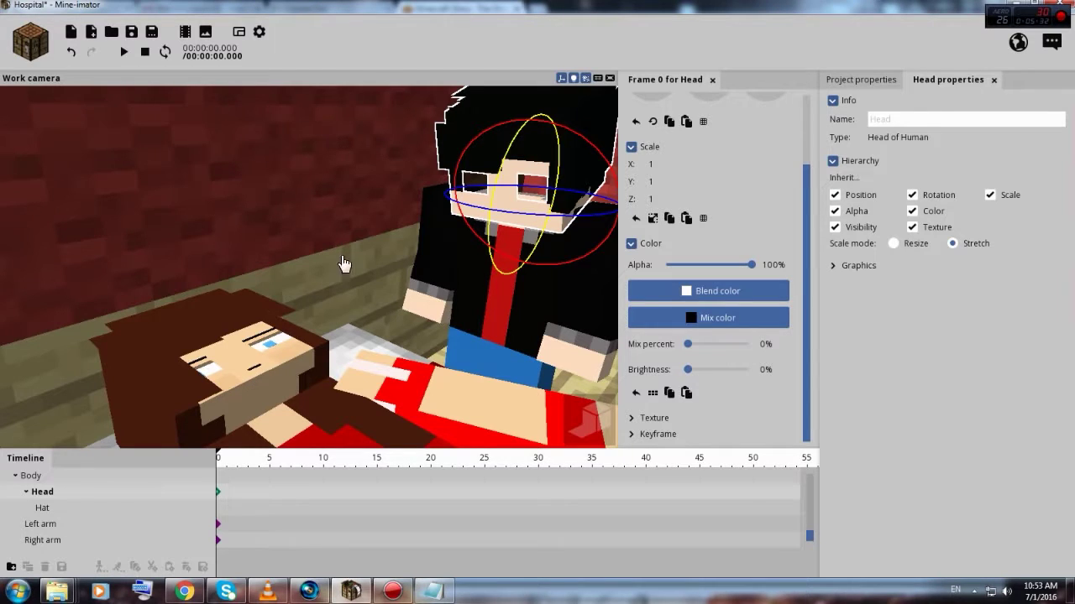
# - Duplicate an Eye thingy block from the lying character's face and set the copy's parent to the black-haired Human's Head
pyautogui.click(250, 349)
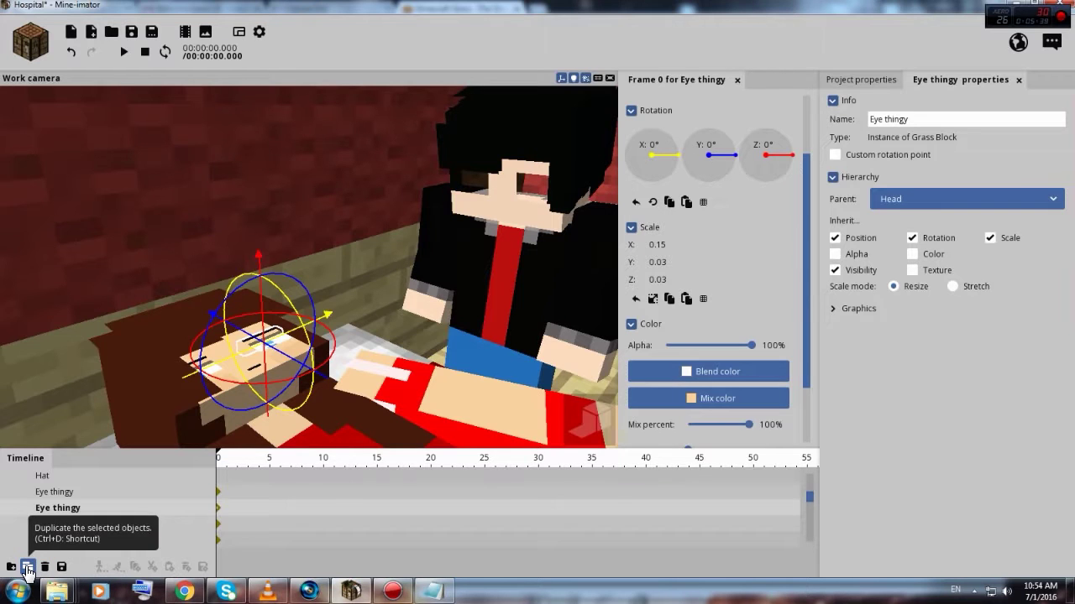
pyautogui.click(45, 568)
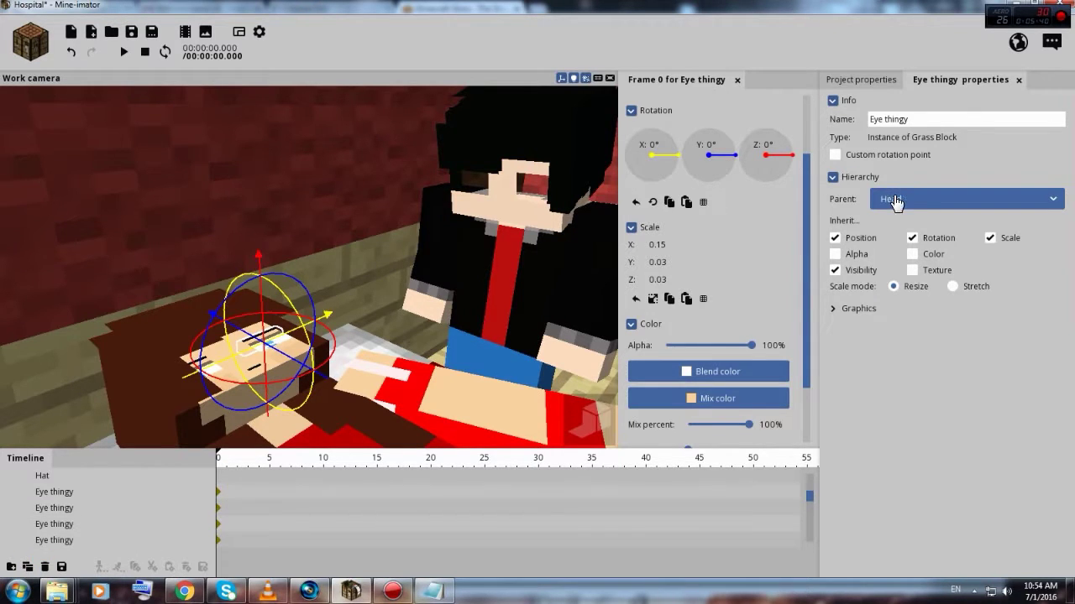
pyautogui.click(897, 199)
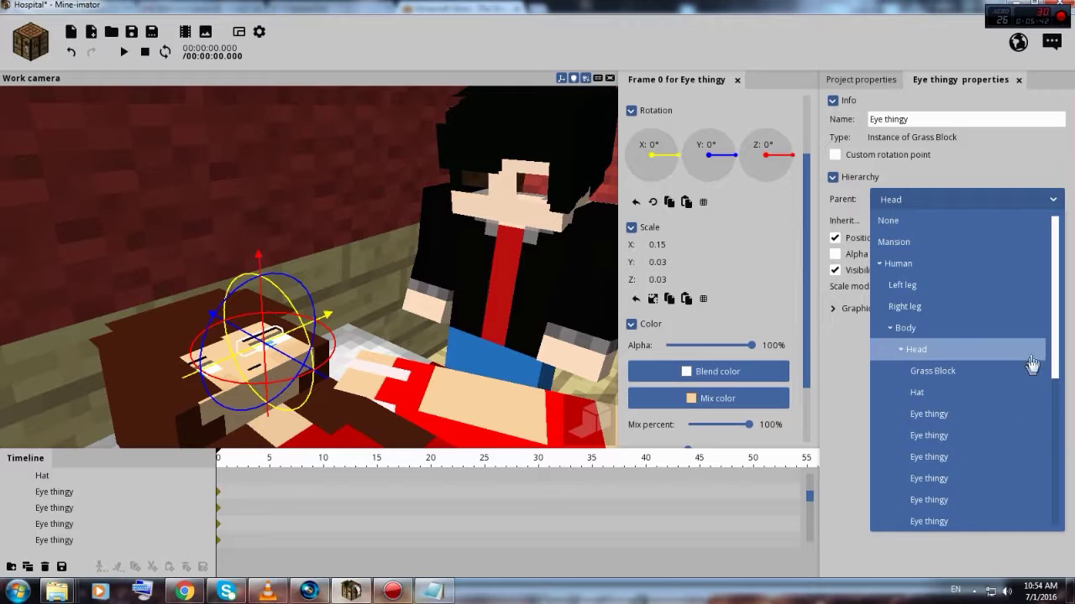
pyautogui.moveTo(1053, 370); pyautogui.dragTo(1056, 526)
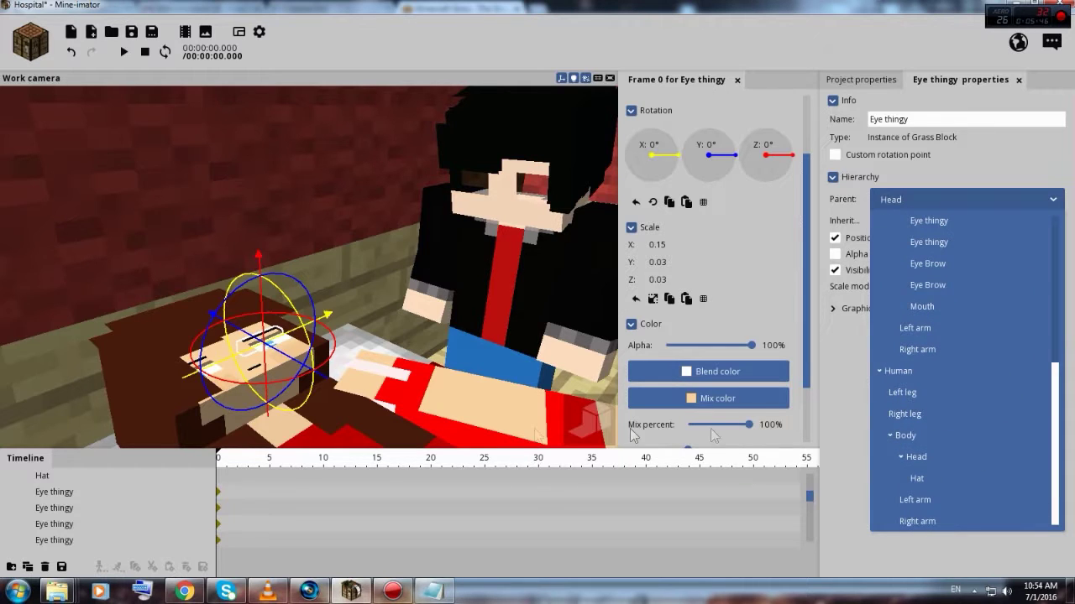
pyautogui.click(809, 493)
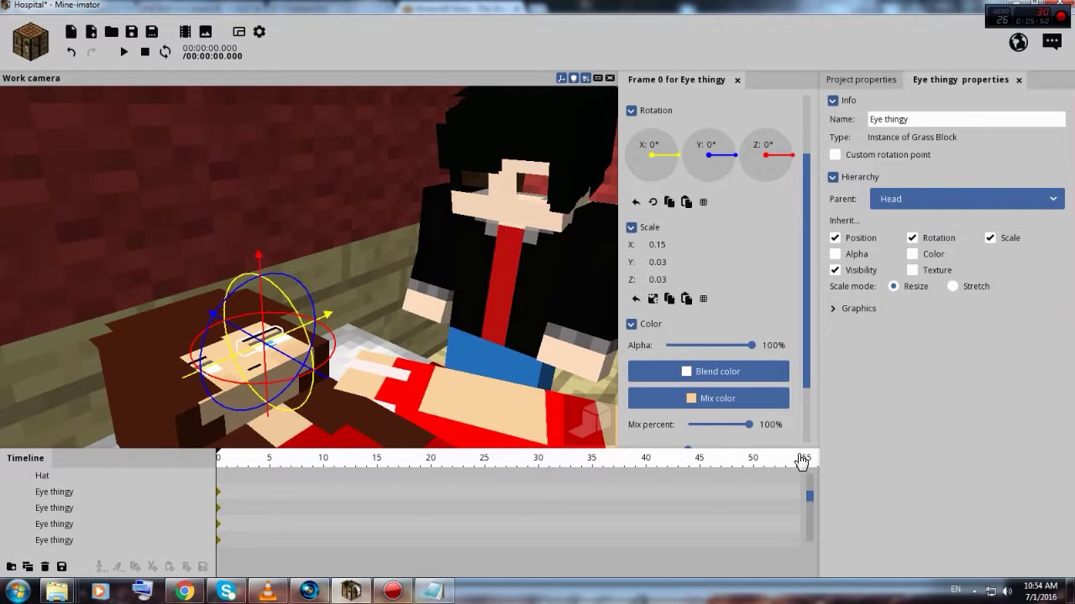
pyautogui.click(936, 199)
pyautogui.scroll(-4, 911, 420)
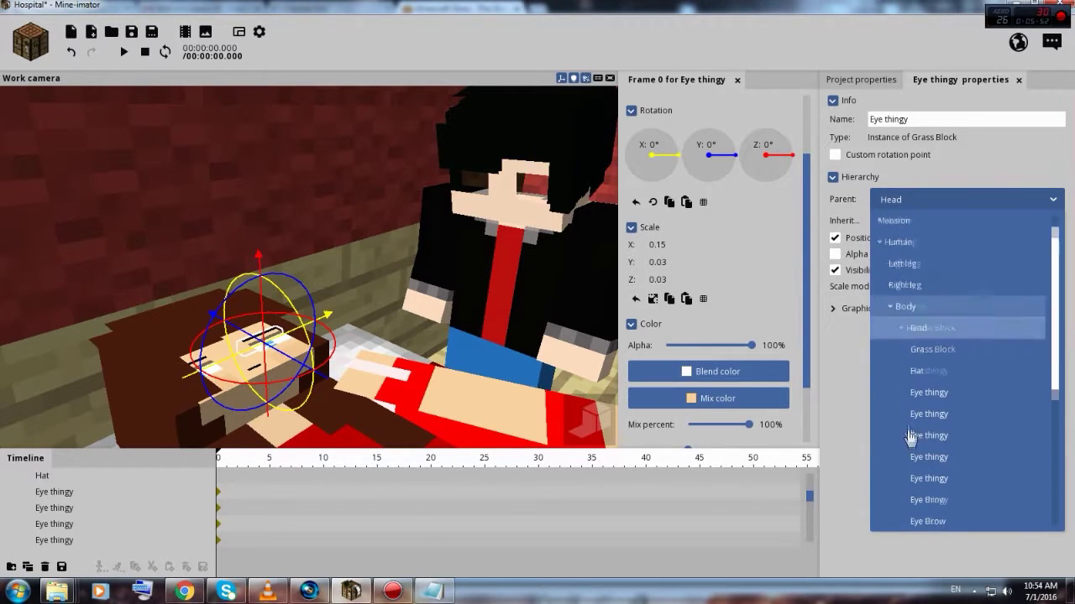
pyautogui.scroll(-5, 923, 437)
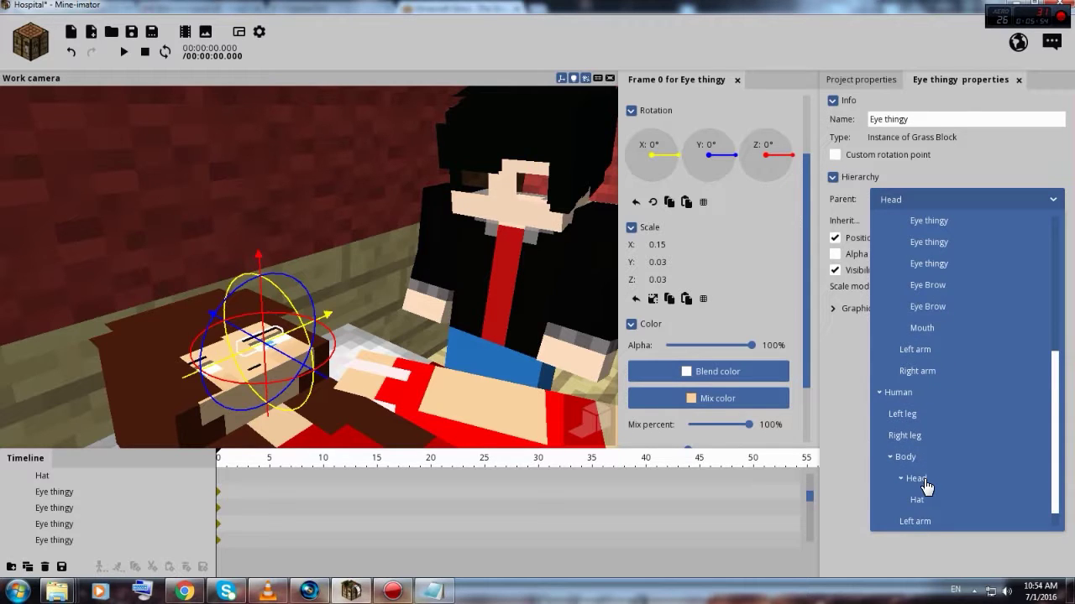
pyautogui.click(923, 478)
pyautogui.scroll(3, 331, 176)
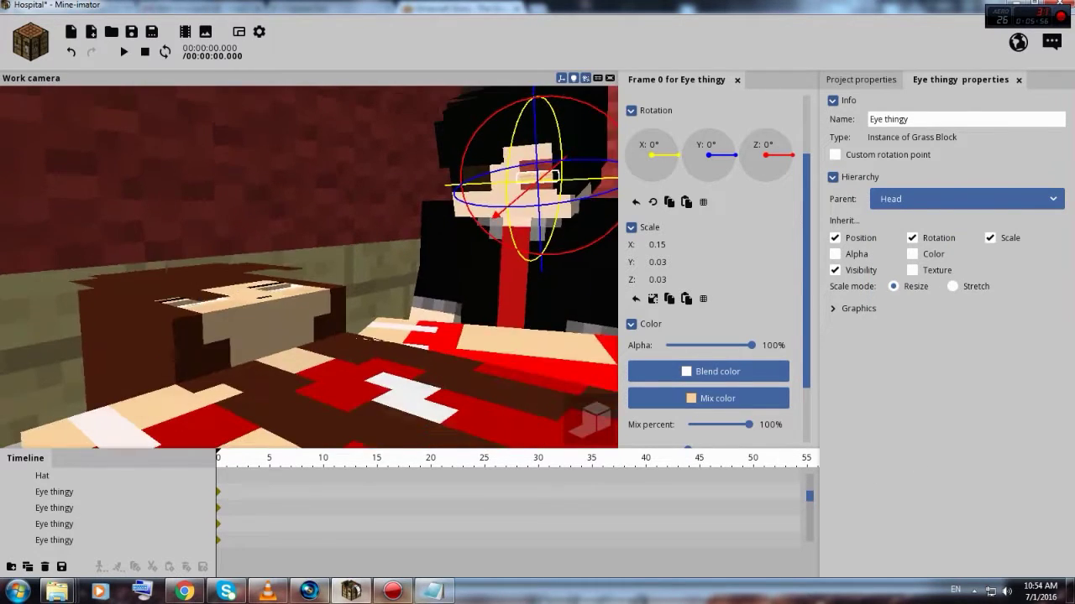
# - Fit the duplicated Eye thingy over the lower edge of the eye opening and set its X scale to 0.14
pyautogui.moveTo(534, 130); pyautogui.dragTo(536, 139)
pyautogui.press('w')
pyautogui.moveTo(423, 205); pyautogui.dragTo(422, 206, button='right')
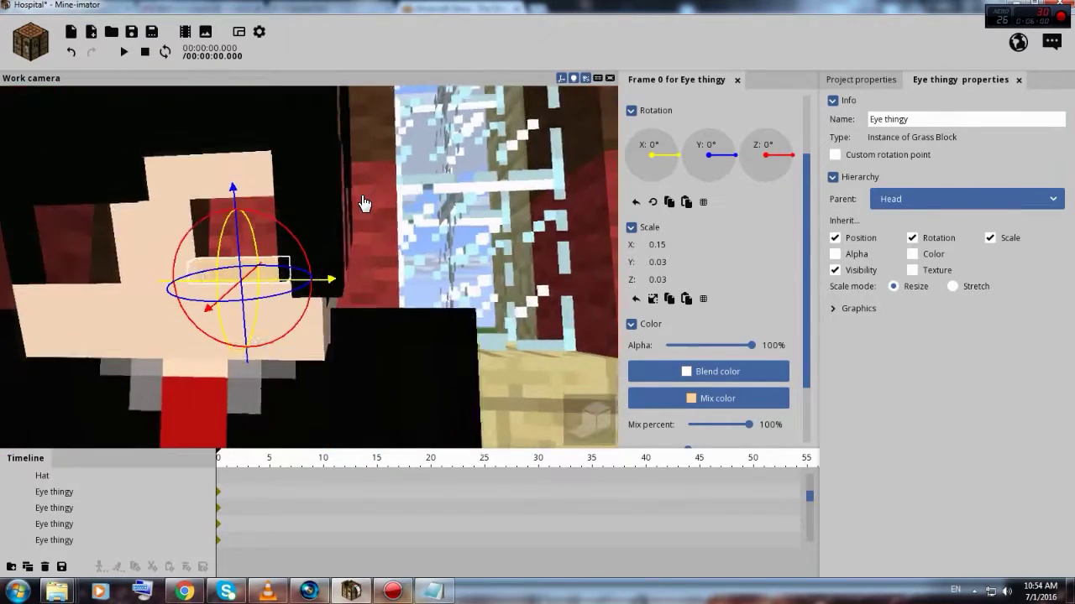
pyautogui.moveTo(99, 241); pyautogui.dragTo(585, 238)
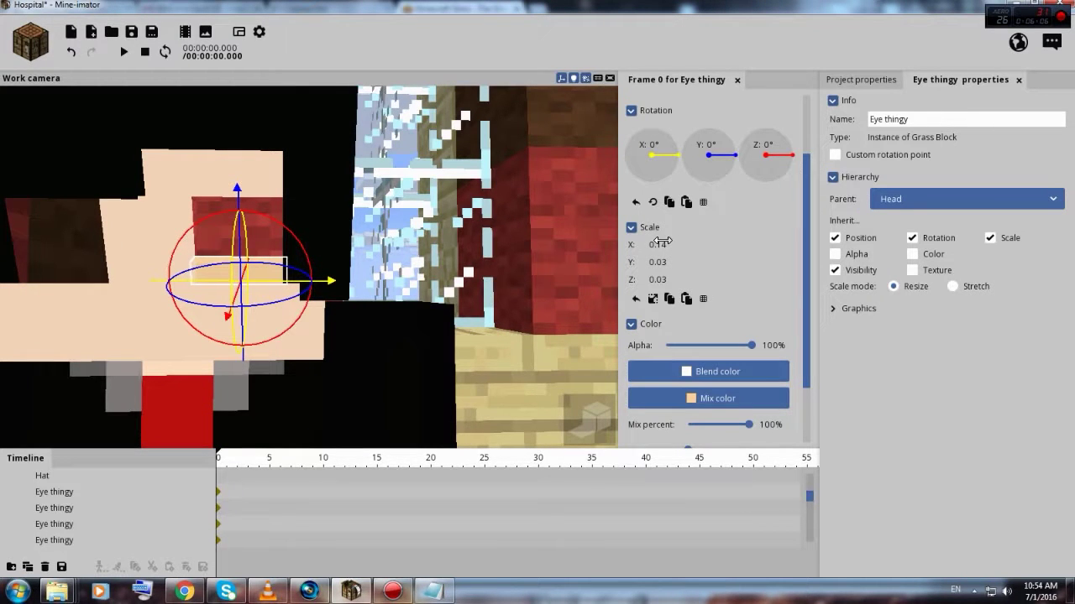
pyautogui.moveTo(525, 256); pyautogui.dragTo(525, 256)
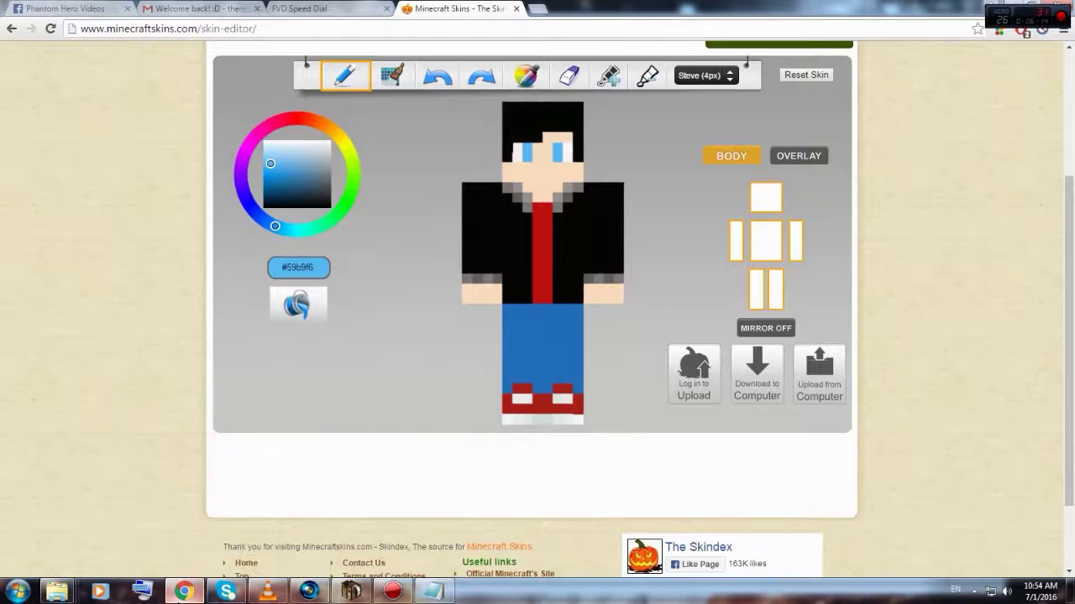
# - Switch to the skin editor in Chrome, sample the face's skin colour and note its code #fdddc1 in Notepad
pyautogui.click(184, 592)
pyautogui.click(537, 75)
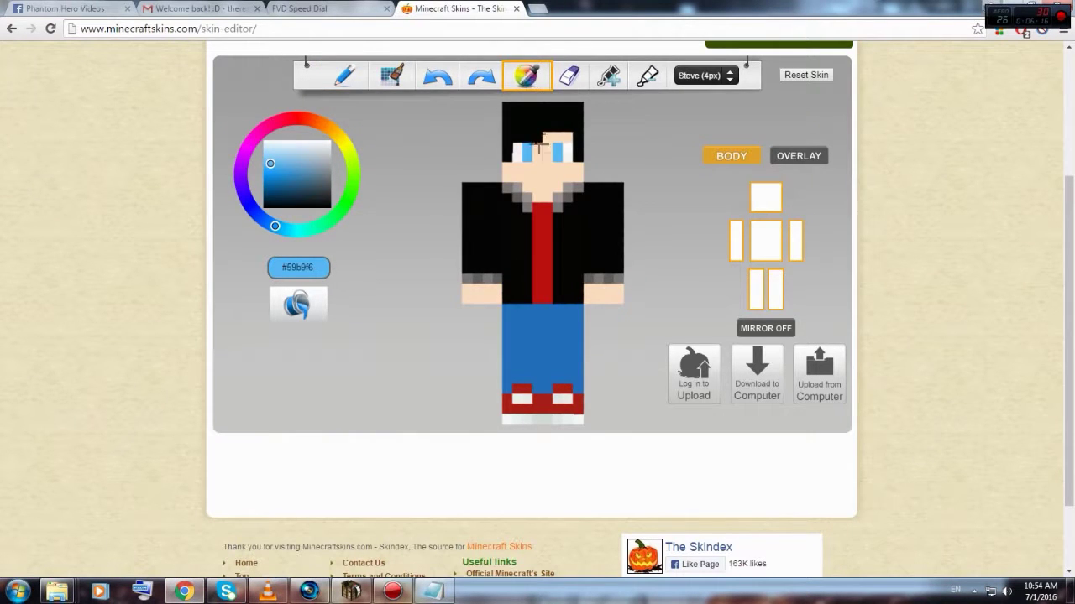
pyautogui.click(546, 176)
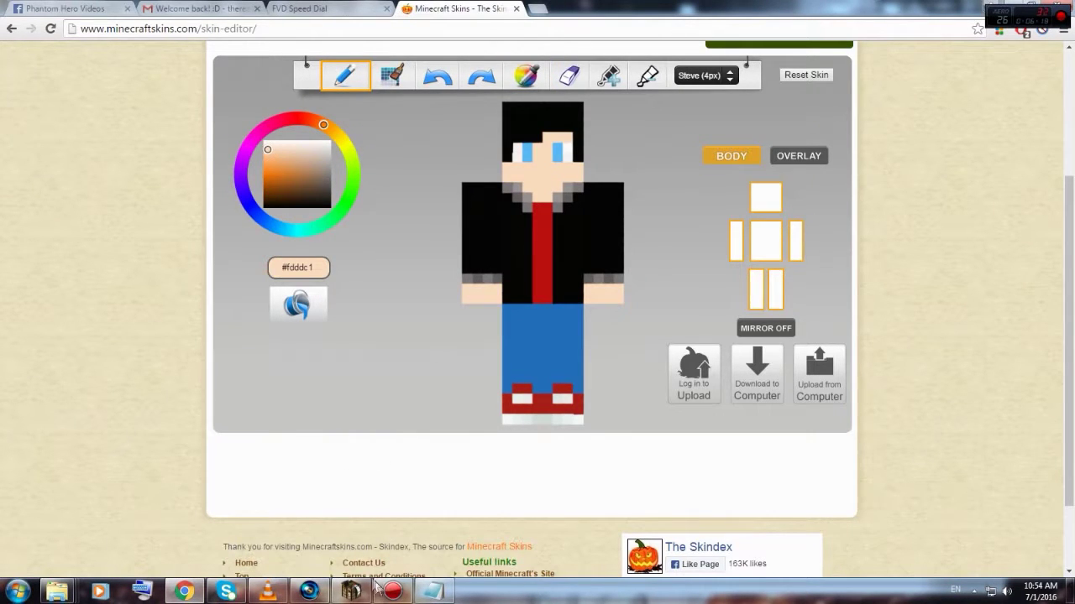
pyautogui.click(433, 591)
pyautogui.click(658, 428)
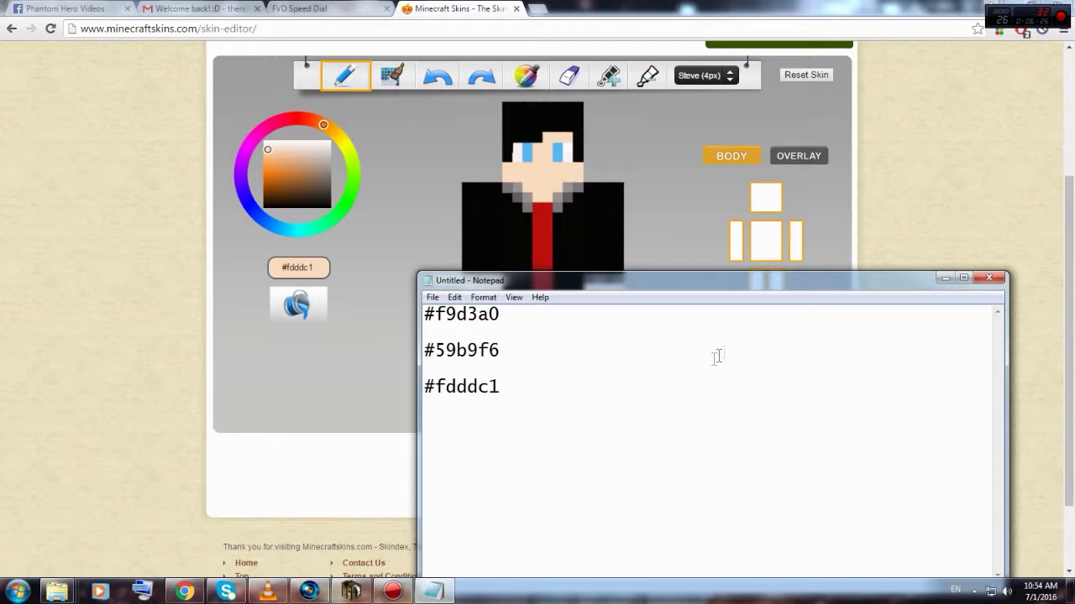
# - Copy the fdddc1 code from Notepad and set it as the Eye thingy's mix color in Mine-imator
pyautogui.moveTo(514, 385); pyautogui.dragTo(416, 389)
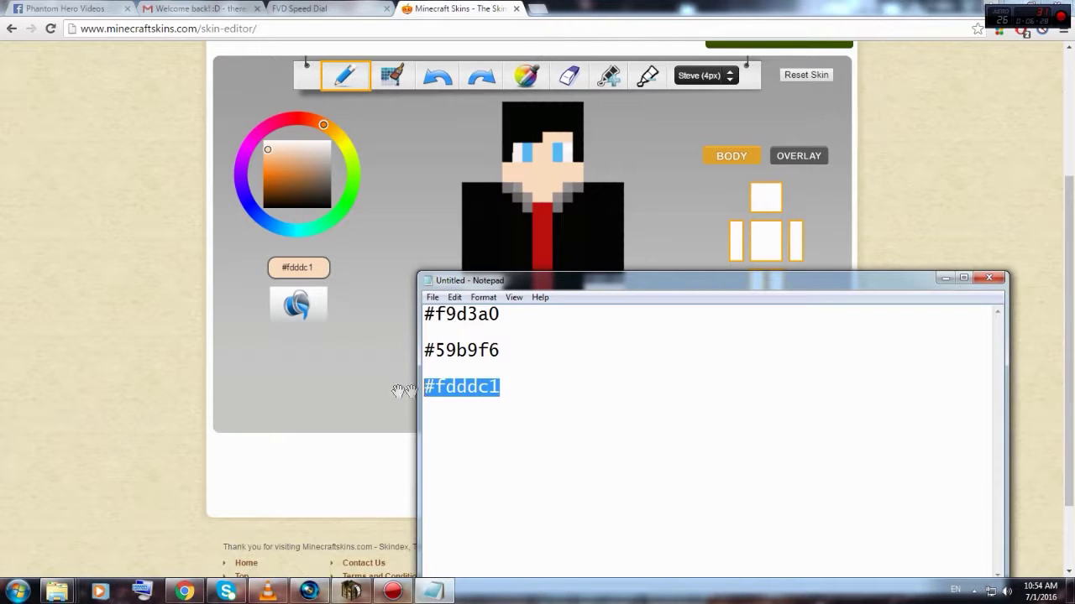
pyautogui.rightClick(442, 387)
pyautogui.click(476, 432)
pyautogui.click(392, 591)
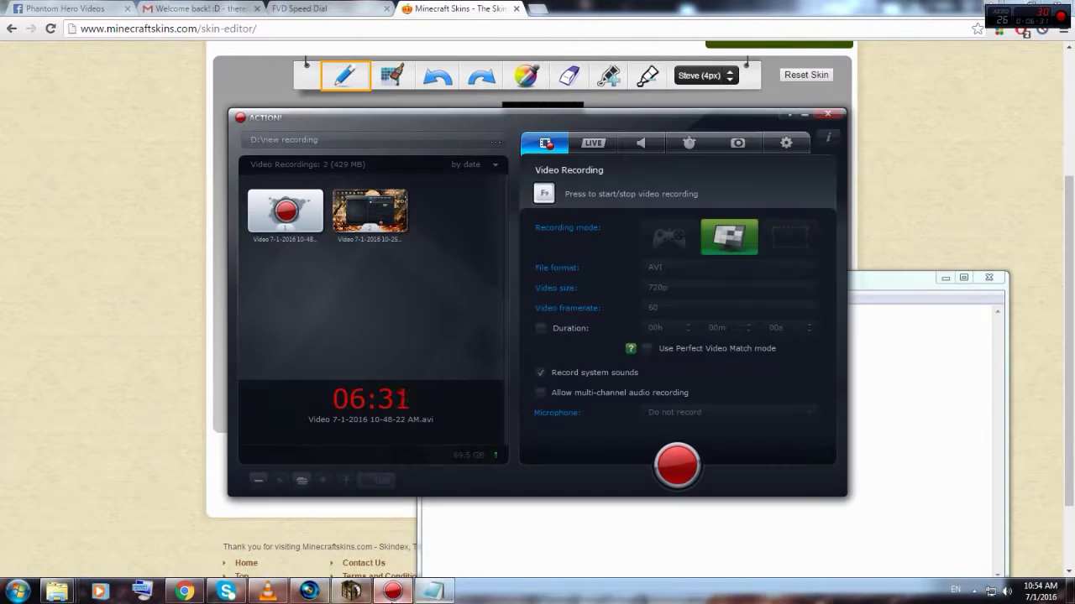
pyautogui.click(605, 6)
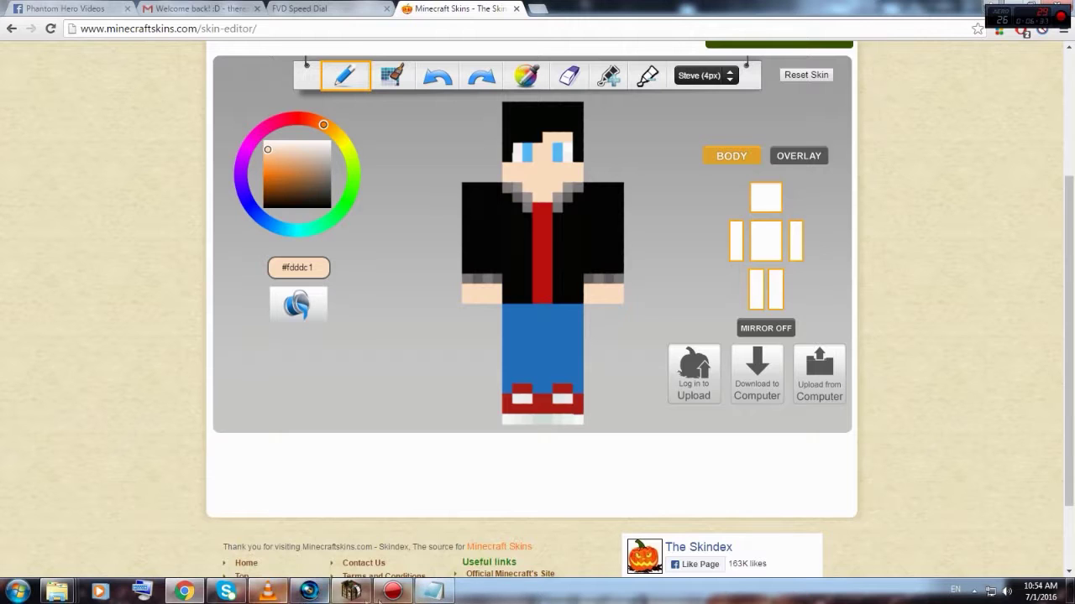
pyautogui.click(351, 591)
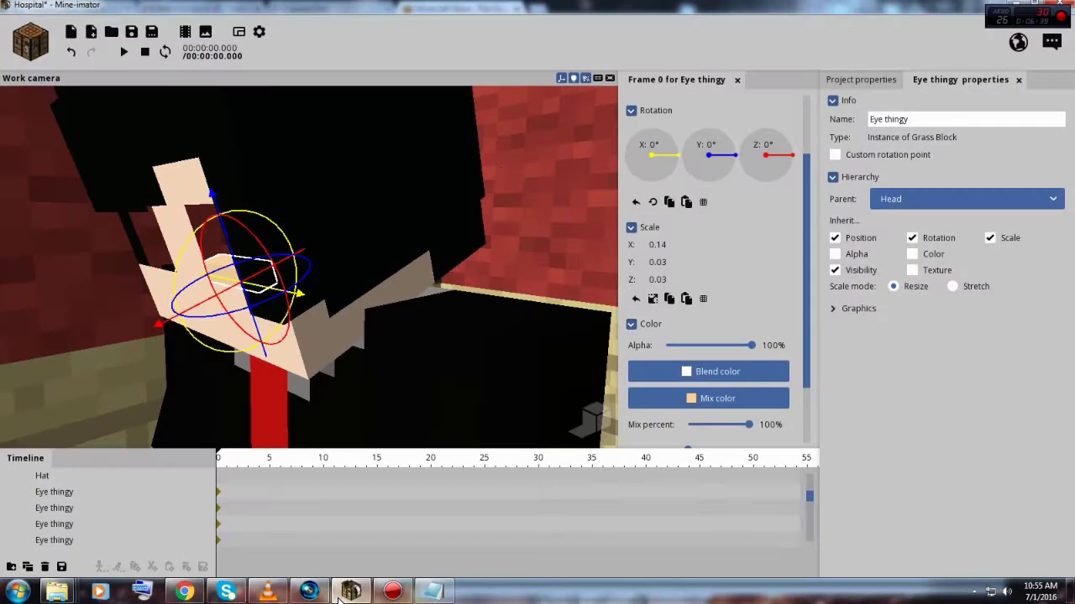
pyautogui.click(724, 399)
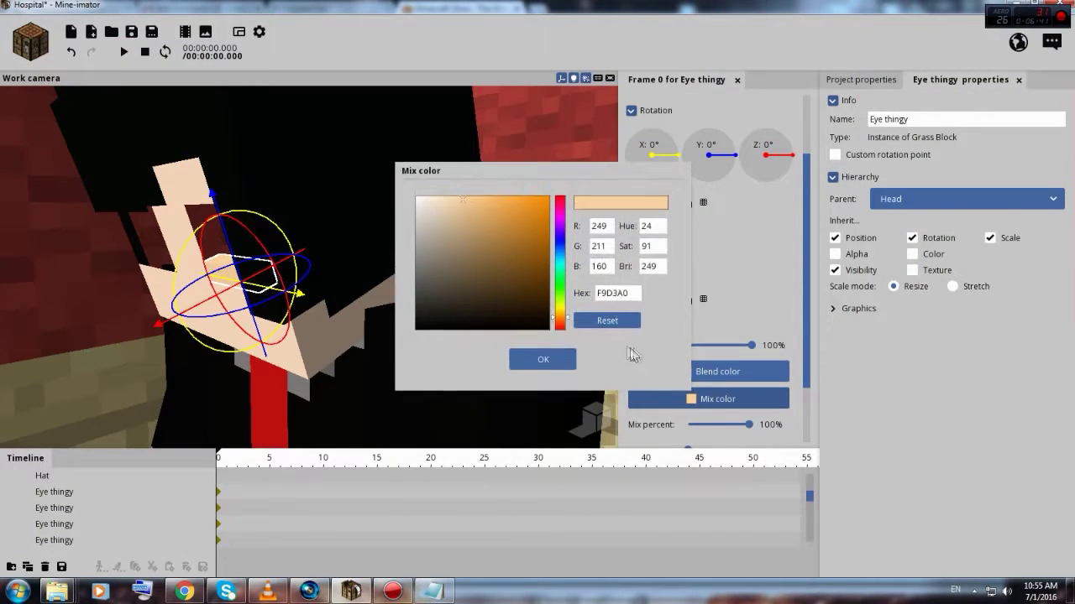
pyautogui.moveTo(633, 293); pyautogui.dragTo(446, 324)
pyautogui.hotkey('ctrl', 'v')
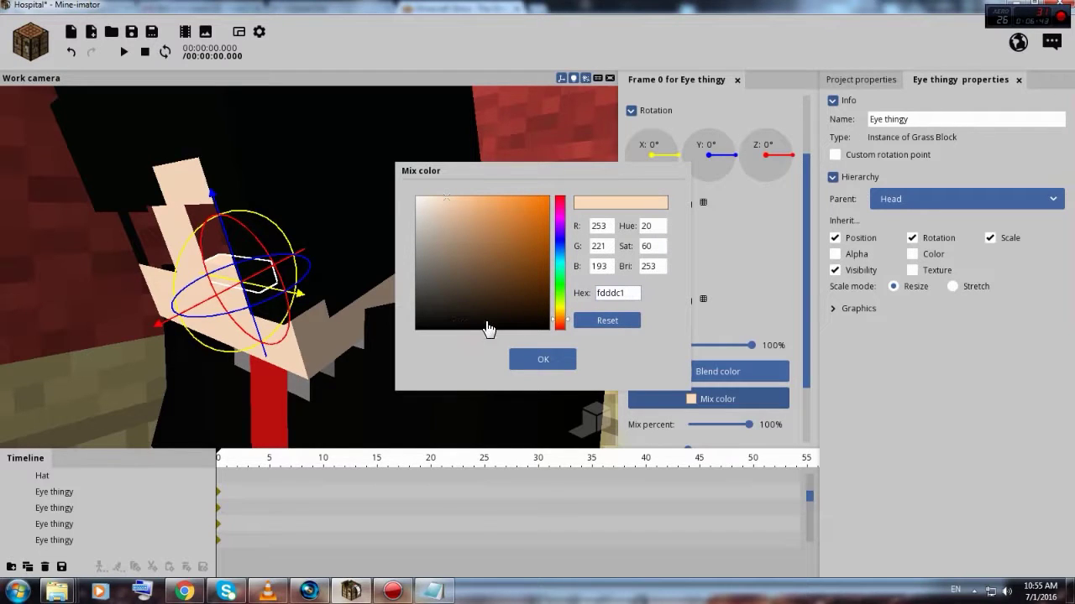
pyautogui.click(552, 366)
# - Duplicate the lower eyelid block and raise the copy to the upper edge of the same eye opening
pyautogui.moveTo(27, 360); pyautogui.dragTo(30, 414)
pyautogui.click(27, 568)
pyautogui.moveTo(238, 187); pyautogui.dragTo(239, 124)
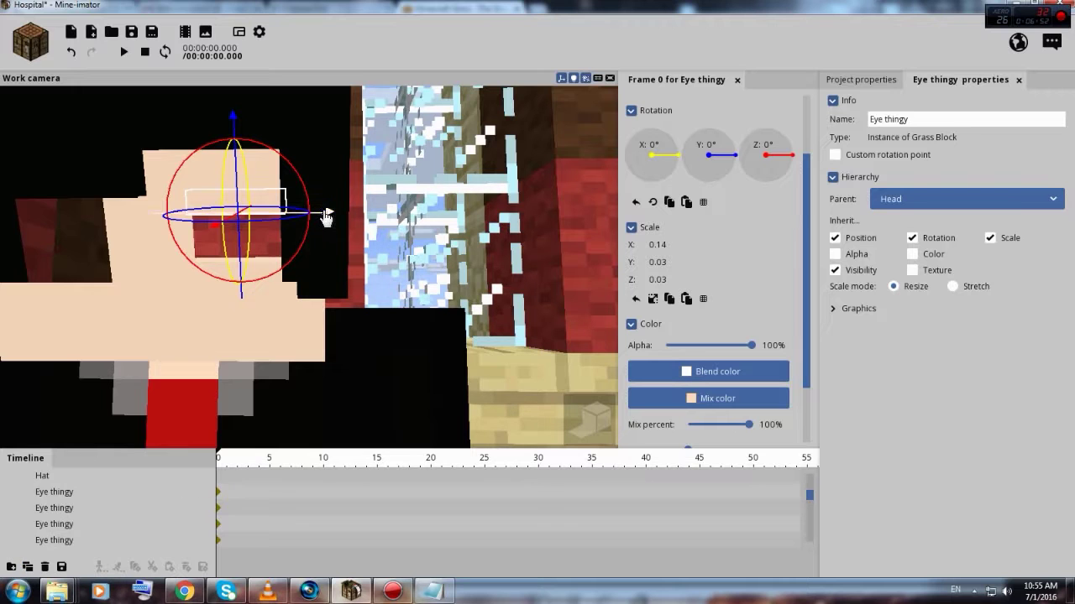
# - Place an upper eyelid block along the top edge of the character's other eye opening and check its alignment
pyautogui.moveTo(328, 216); pyautogui.dragTo(156, 220)
pyautogui.moveTo(219, 178)
pyautogui.mouseDown()
pyautogui.moveTo(71, 206)
pyautogui.moveTo(210, 177)
pyautogui.moveTo(328, 201)
pyautogui.moveTo(212, 175)
pyautogui.mouseUp()
pyautogui.scroll(4, 208, 186)
pyautogui.moveTo(274, 247); pyautogui.dragTo(361, 223)
pyautogui.moveTo(271, 244); pyautogui.dragTo(276, 259, button='right')
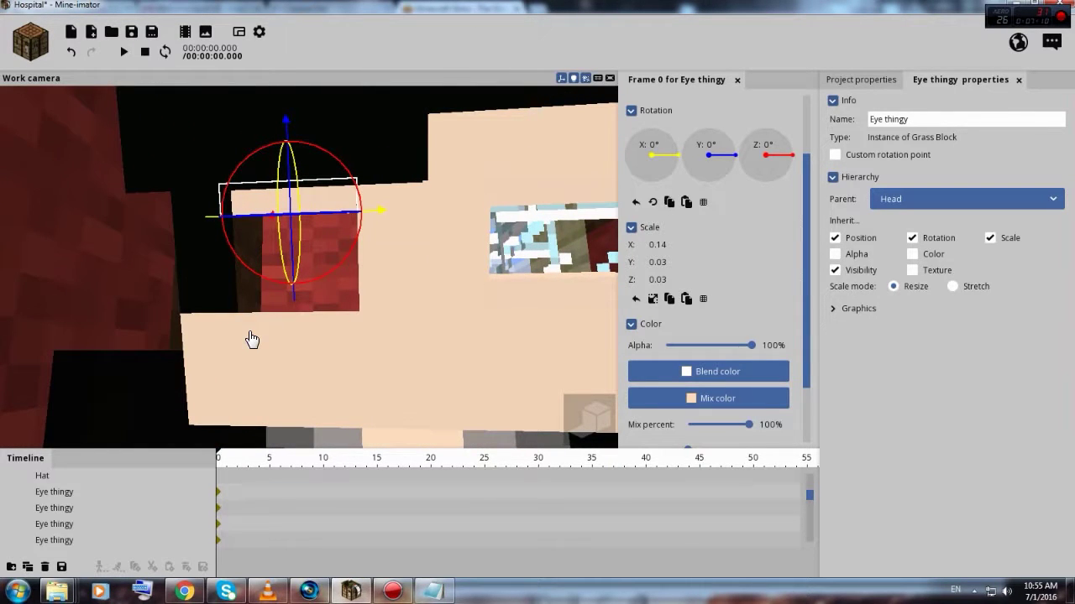
pyautogui.click(398, 420)
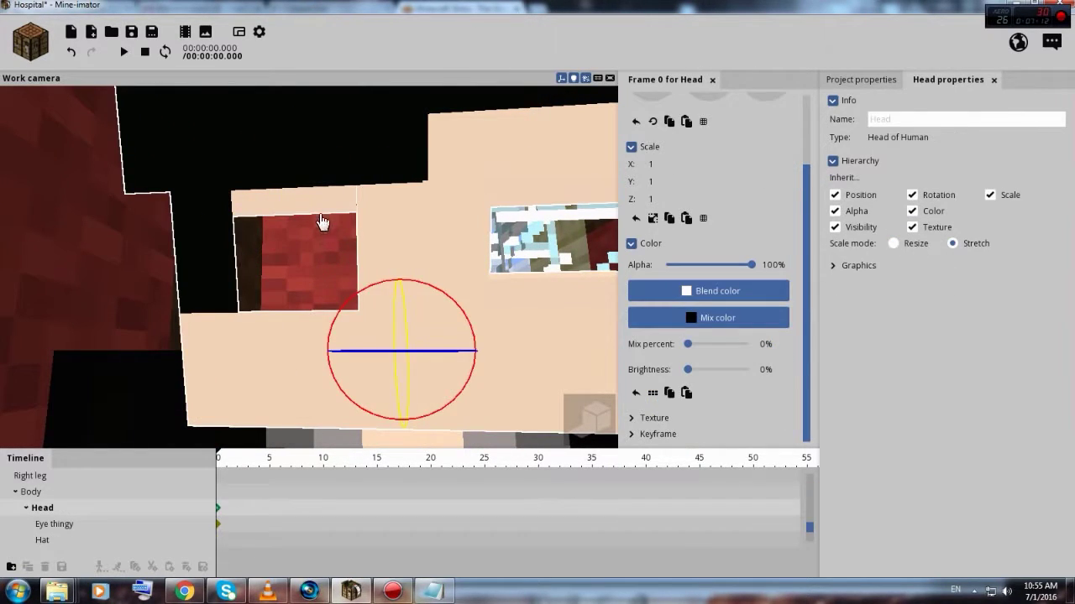
pyautogui.moveTo(276, 259); pyautogui.dragTo(276, 260, button='right')
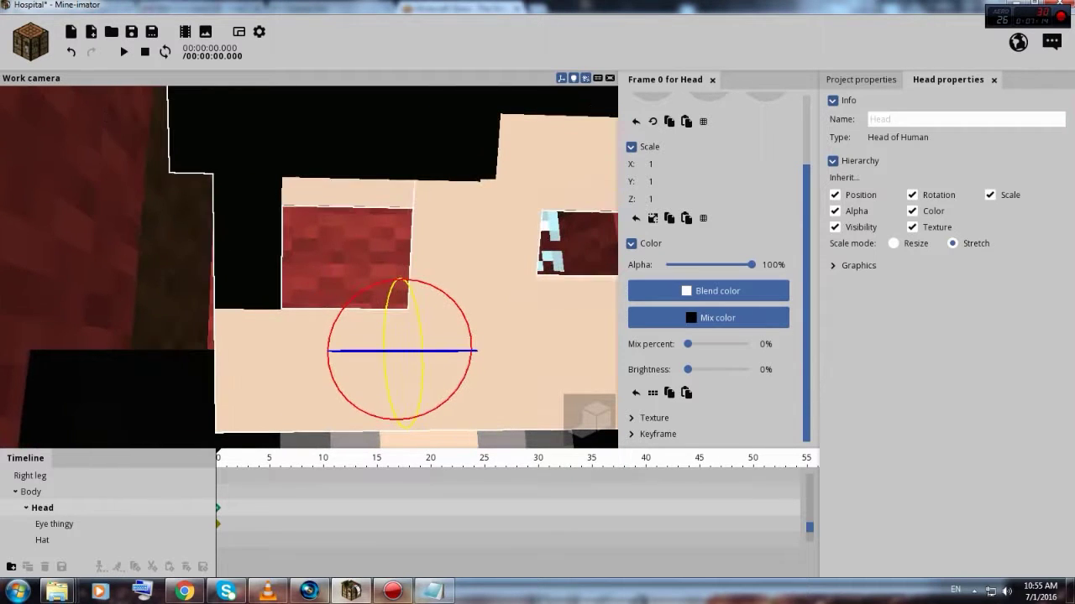
pyautogui.click(387, 198)
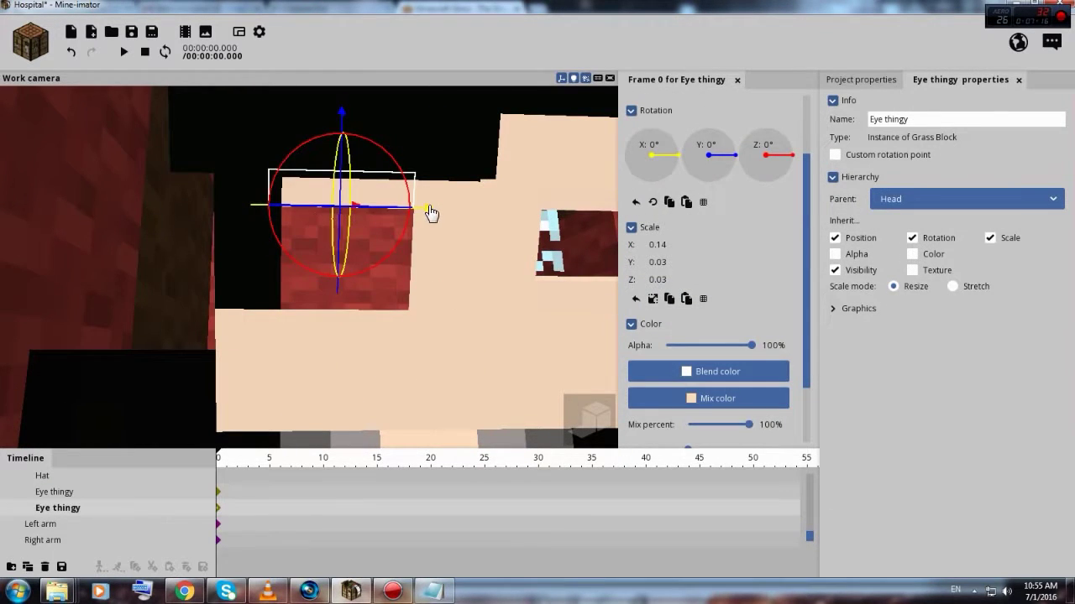
pyautogui.click(444, 314)
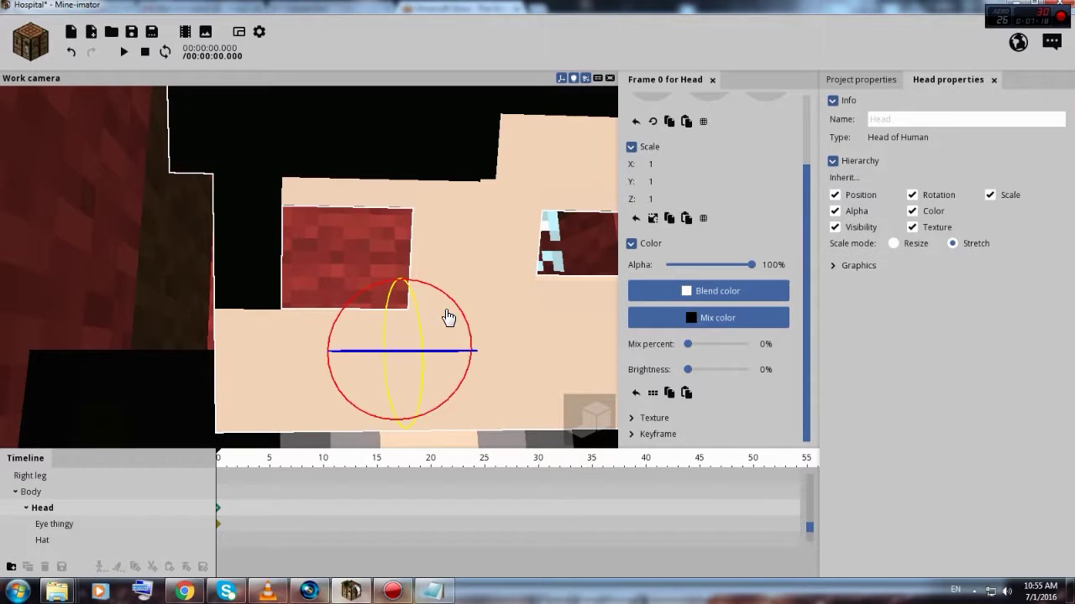
# - Duplicate the second eye's upper eyelid block and lower the copy to the bottom edge of that opening
pyautogui.click(378, 198)
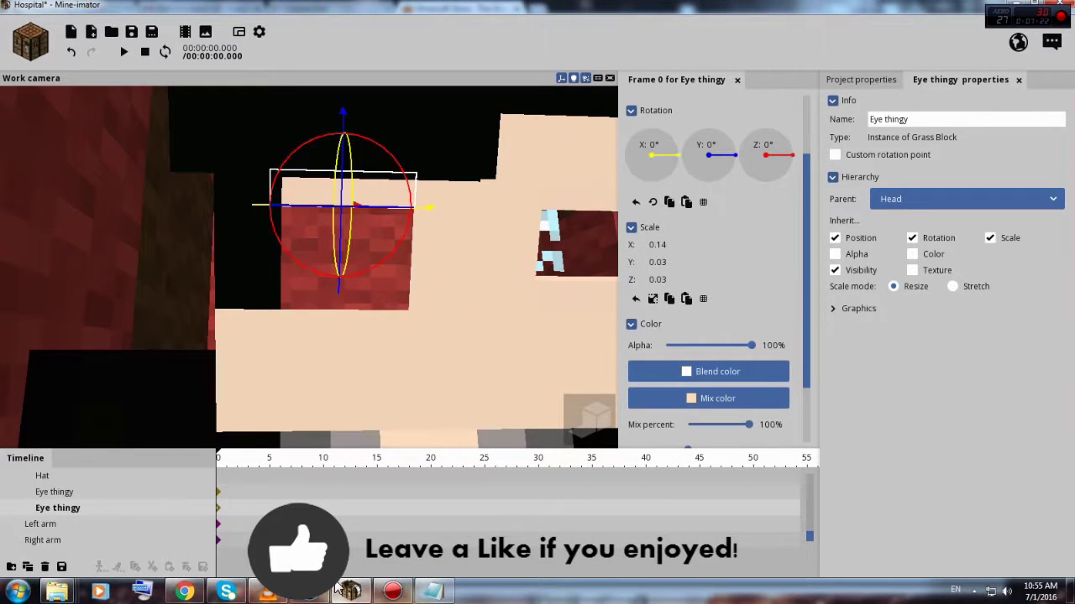
pyautogui.click(28, 567)
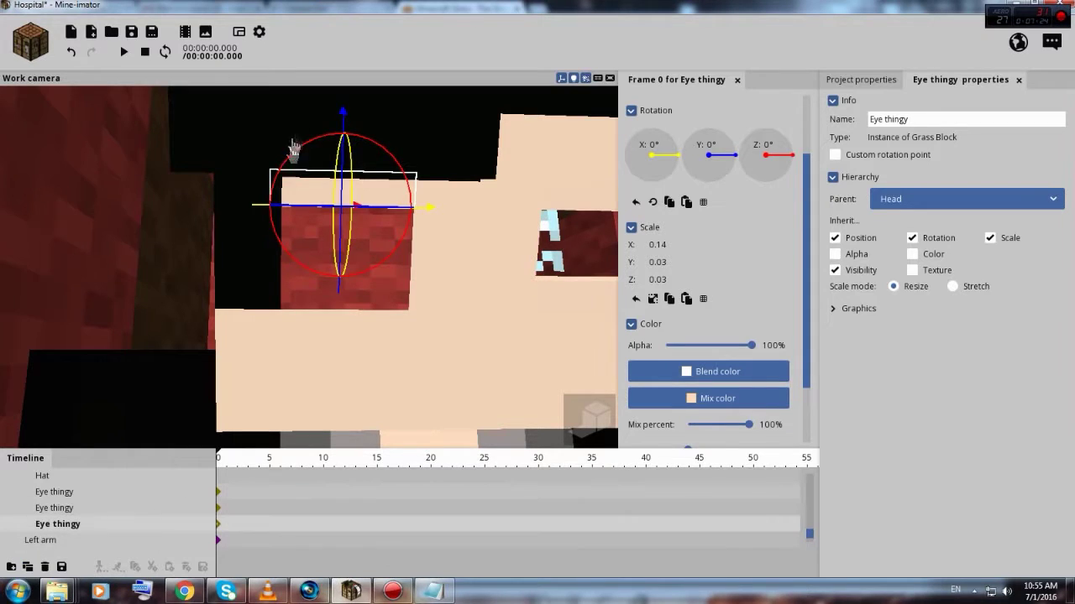
pyautogui.moveTo(345, 112); pyautogui.dragTo(336, 226)
pyautogui.moveTo(504, 335); pyautogui.dragTo(588, 335, button='right')
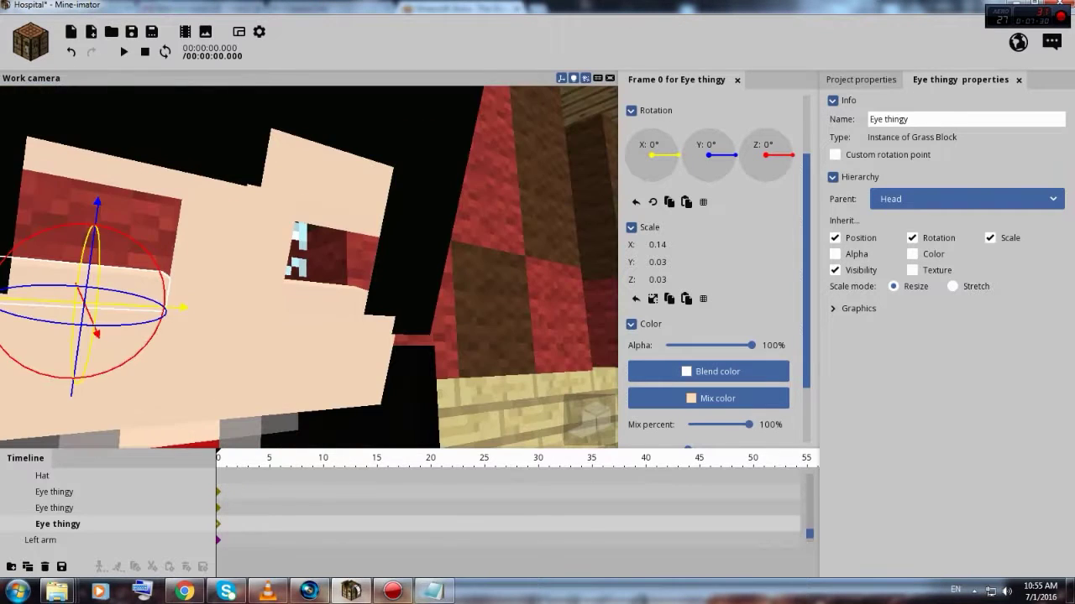
pyautogui.click(316, 355)
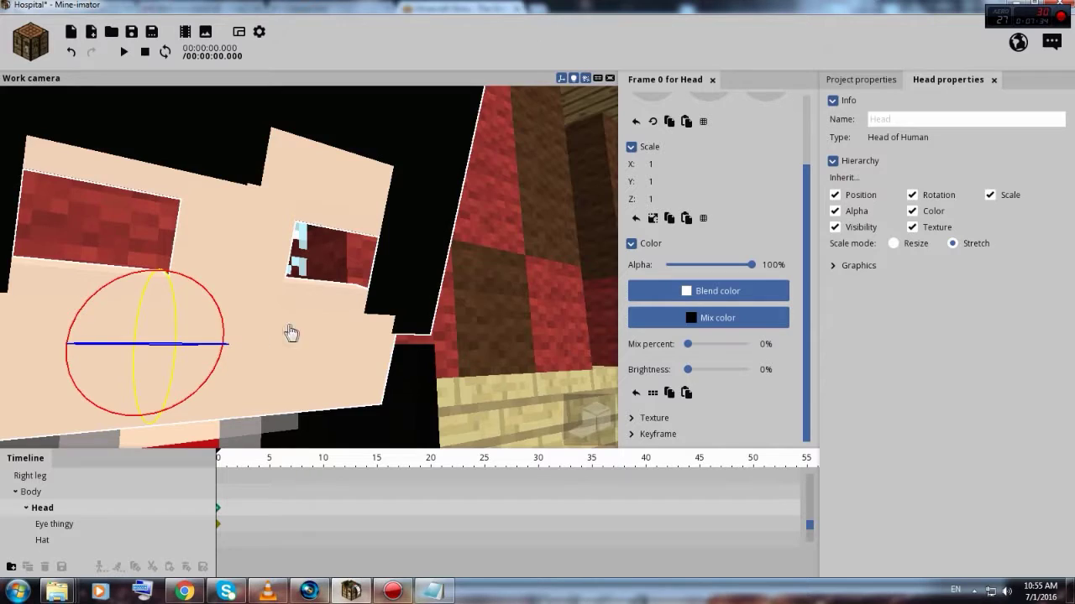
# - Rename the brown-haired Human lying on the bed with the female character's first name
pyautogui.scroll(3, 314, 324)
pyautogui.moveTo(314, 324); pyautogui.dragTo(324, 301, button='right')
pyautogui.moveTo(353, 297); pyautogui.dragTo(321, 296)
pyautogui.press('s')
pyautogui.moveTo(354, 299); pyautogui.dragTo(294, 342, button='right')
pyautogui.press('s')
pyautogui.click(287, 345)
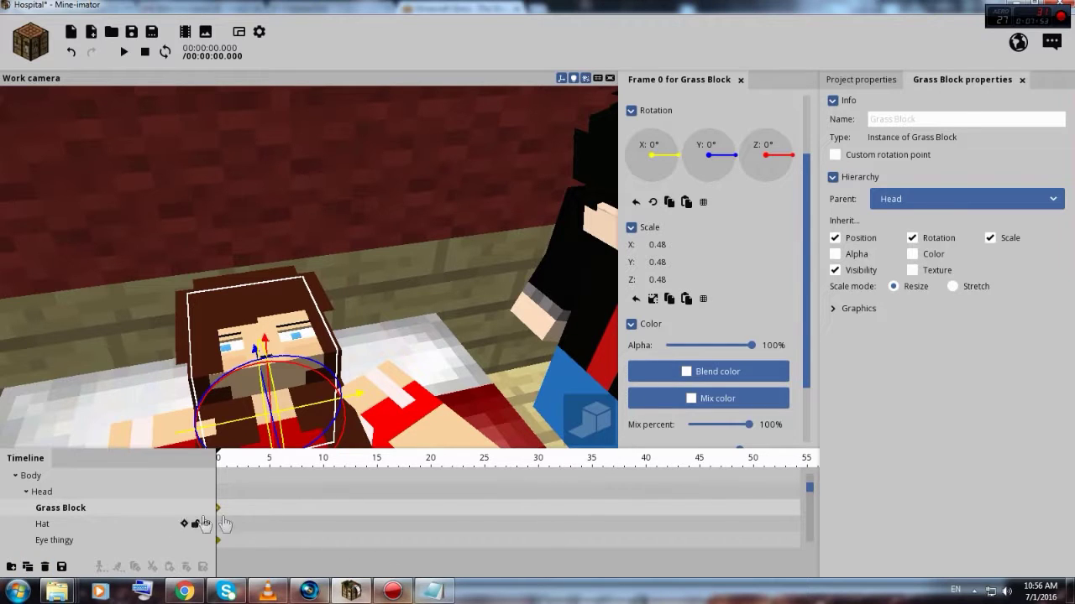
pyautogui.moveTo(813, 489); pyautogui.dragTo(813, 479)
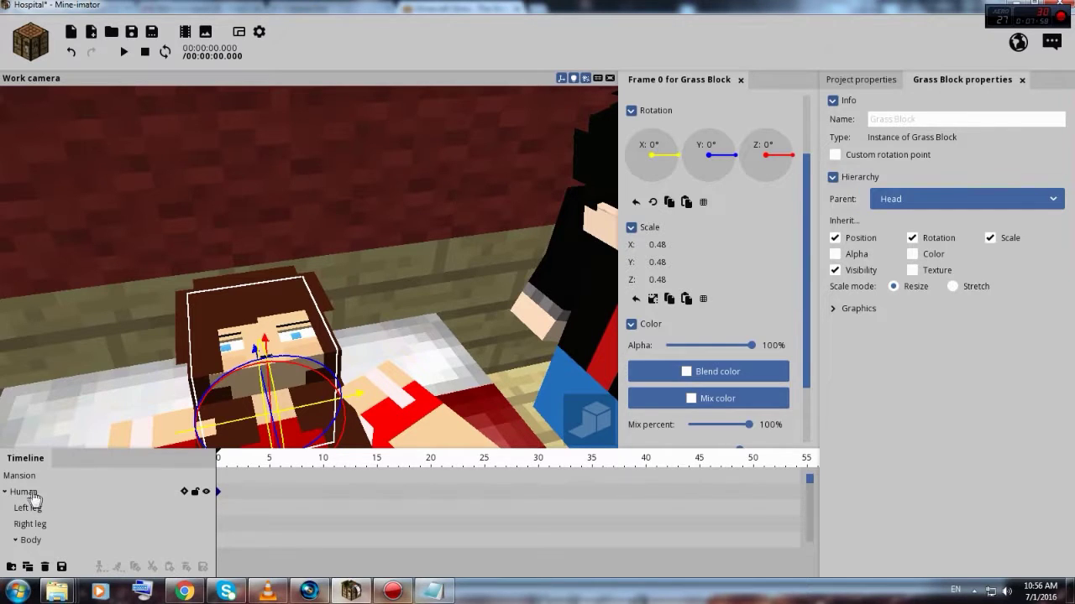
pyautogui.click(31, 494)
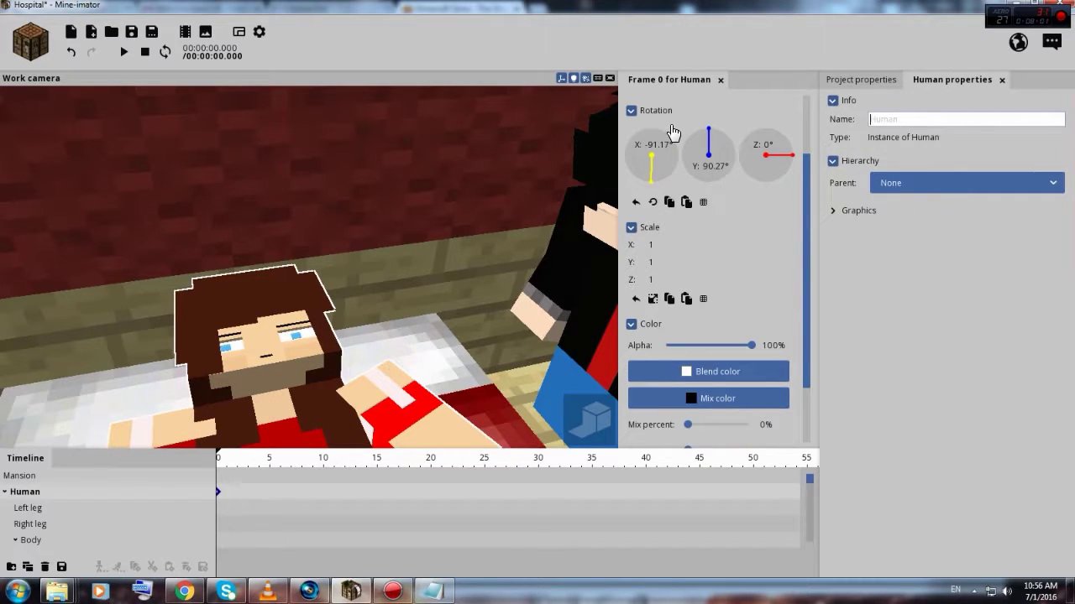
pyautogui.write('Jennifer')
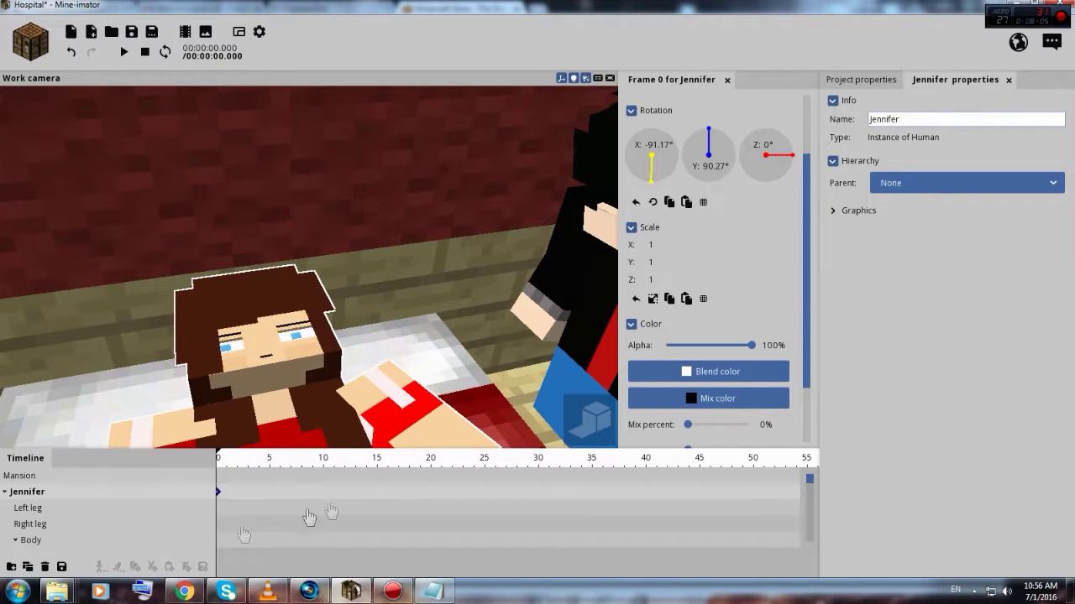
# - Rename the black-haired Human with the male character's first name and save the project
pyautogui.moveTo(813, 484); pyautogui.dragTo(813, 532)
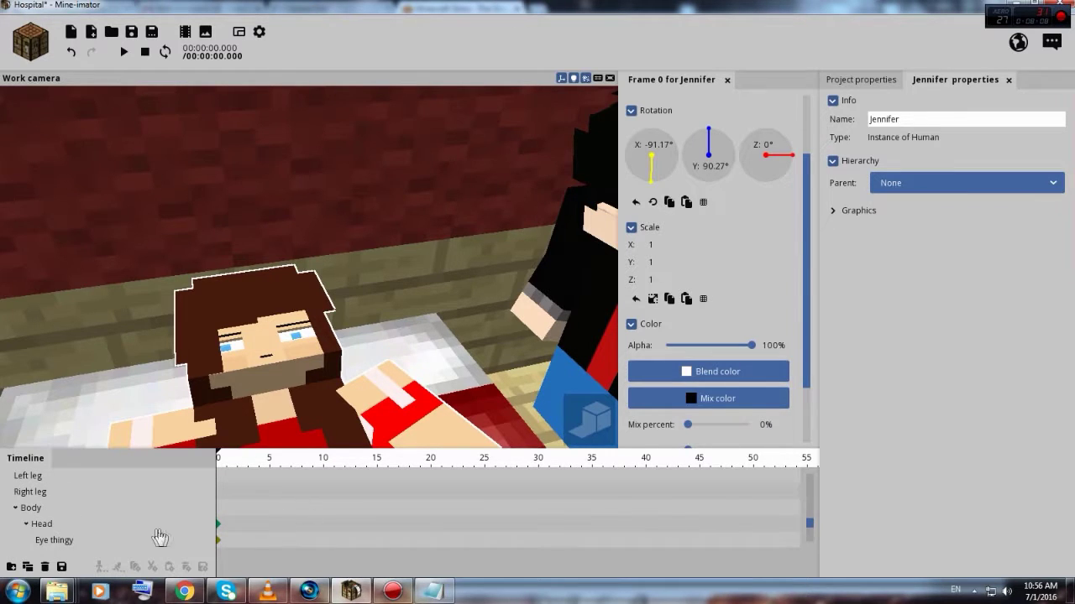
pyautogui.scroll(1, 160, 537)
pyautogui.click(160, 476)
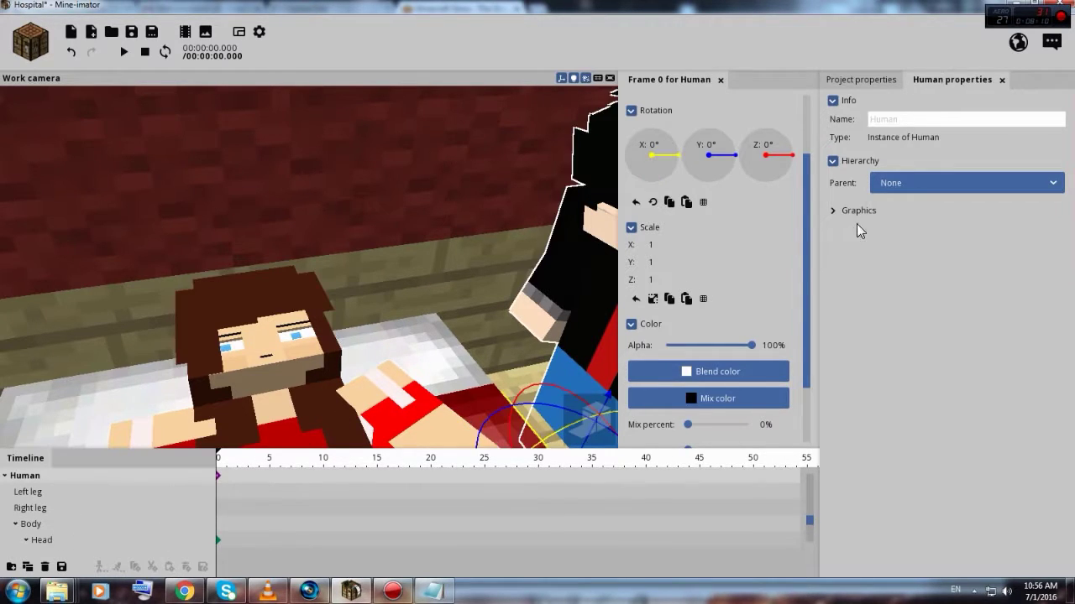
pyautogui.click(896, 119)
pyautogui.write('Danny')
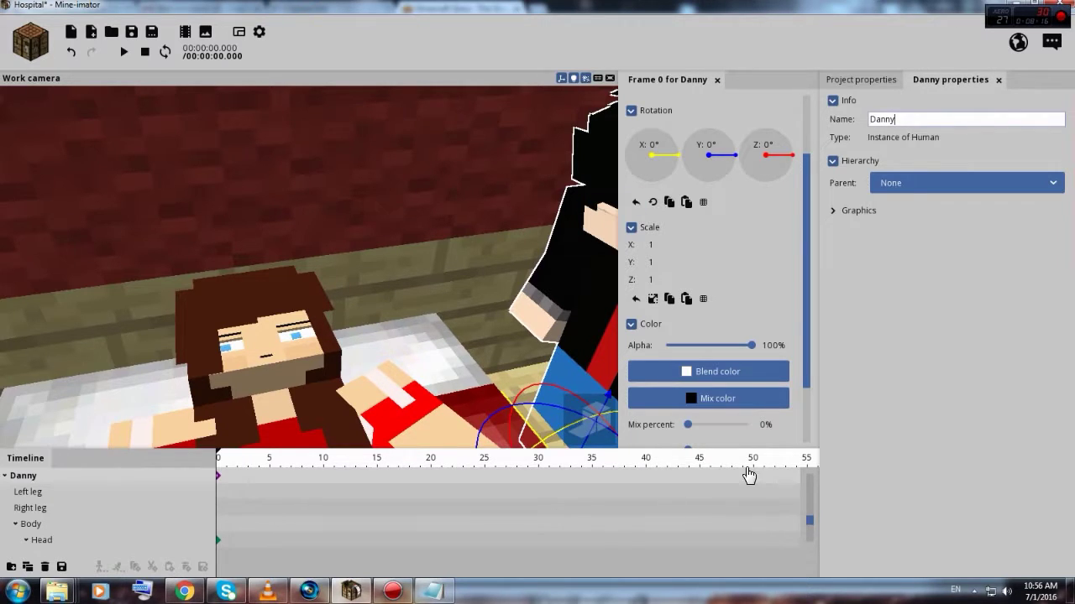
pyautogui.click(286, 342)
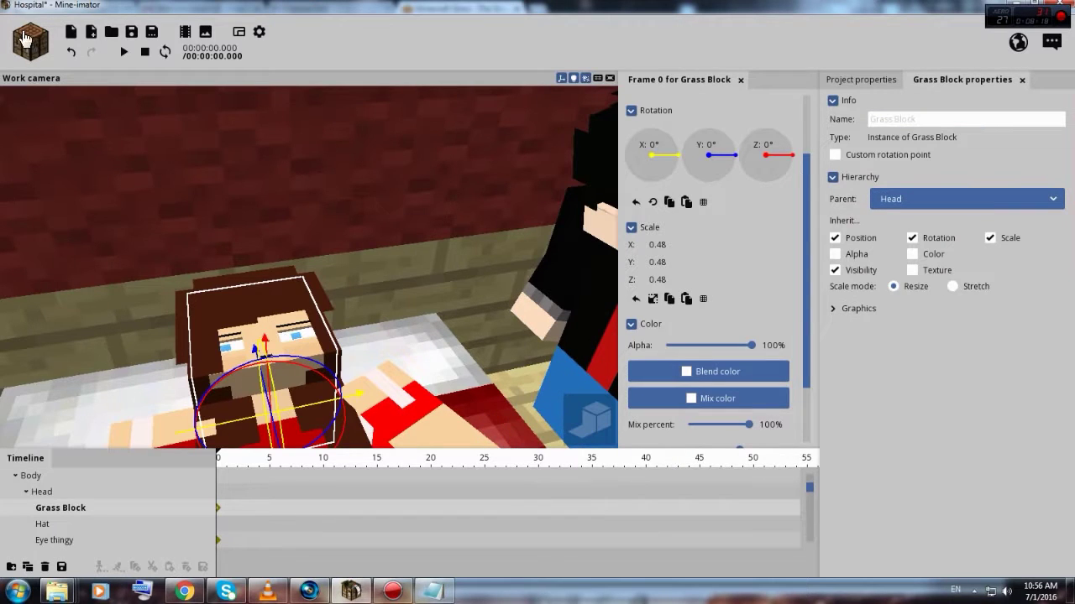
pyautogui.click(132, 32)
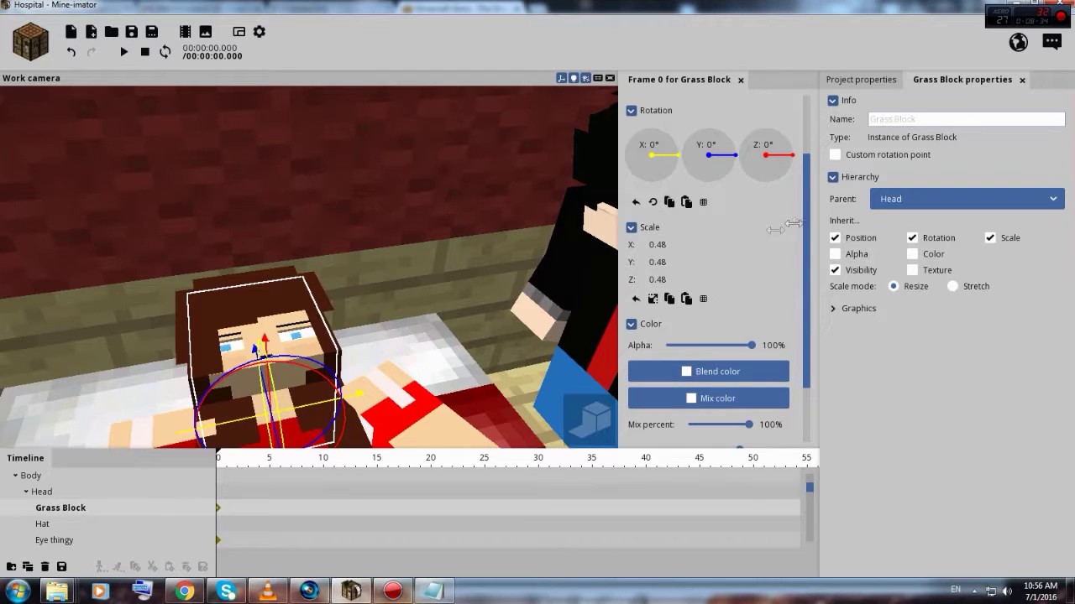
# - Try to reparent the brown-haired character's original Grass Block eye whites to the black-haired character's head
pyautogui.click(928, 209)
pyautogui.scroll(-6, 909, 382)
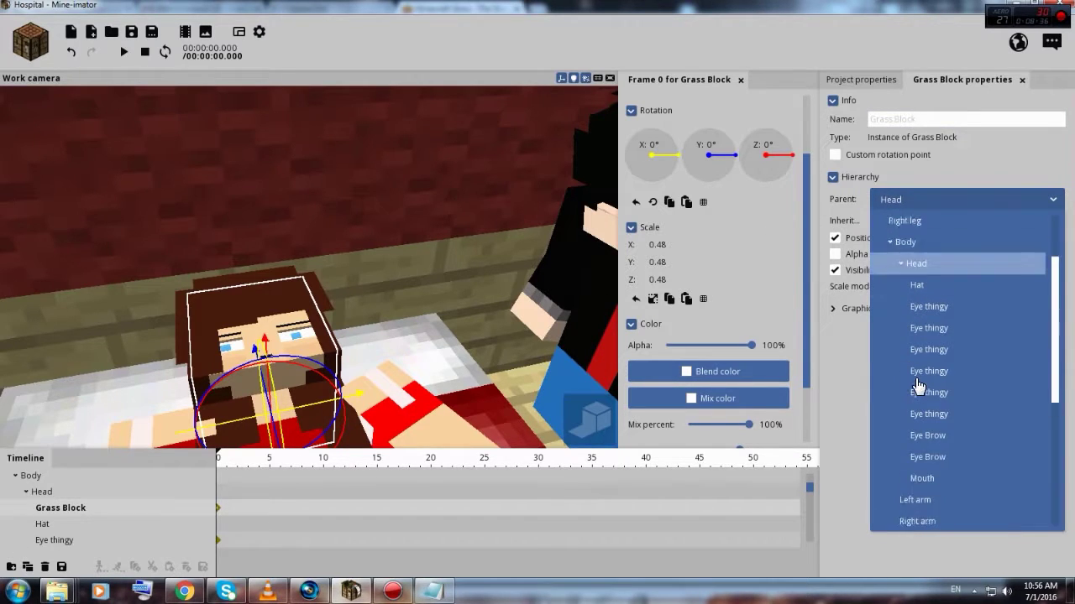
pyautogui.click(908, 460)
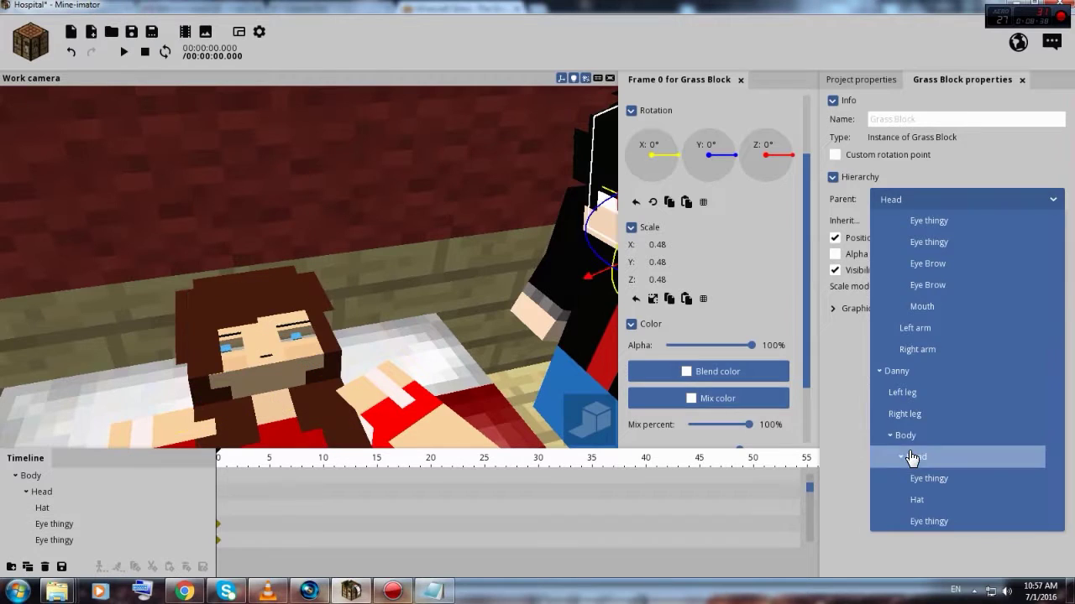
pyautogui.click(513, 343)
pyautogui.moveTo(514, 343); pyautogui.dragTo(517, 342, button='right')
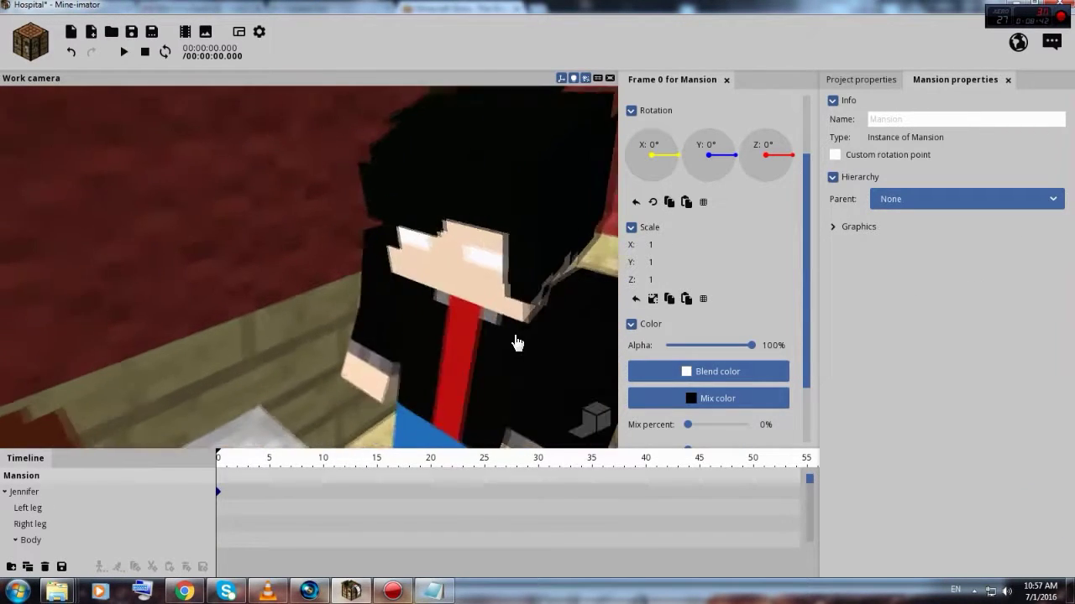
pyautogui.moveTo(433, 359); pyautogui.dragTo(492, 308)
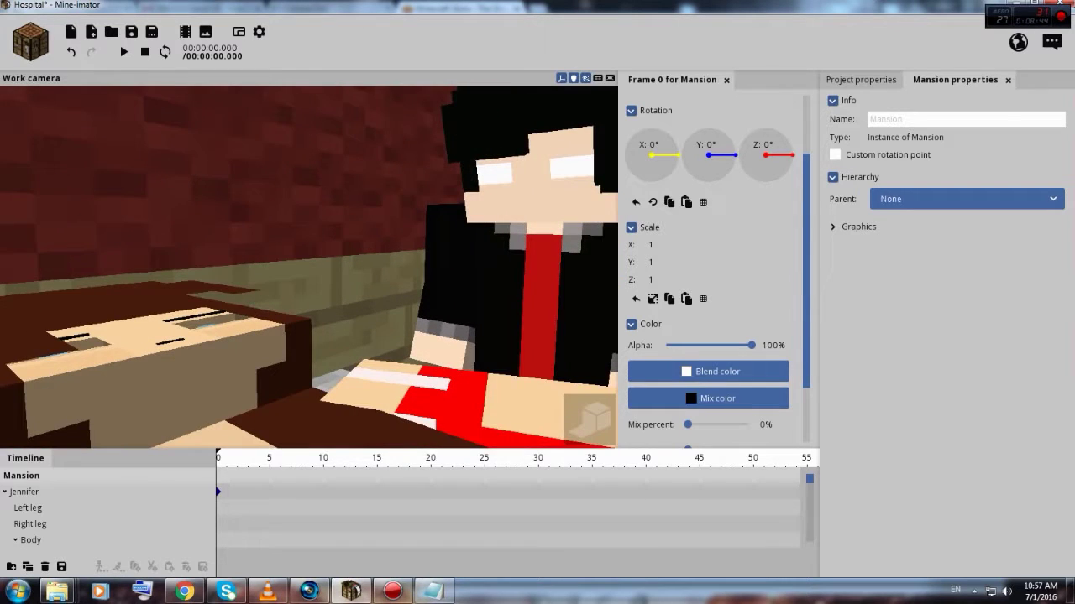
pyautogui.moveTo(461, 324); pyautogui.dragTo(516, 243, button='right')
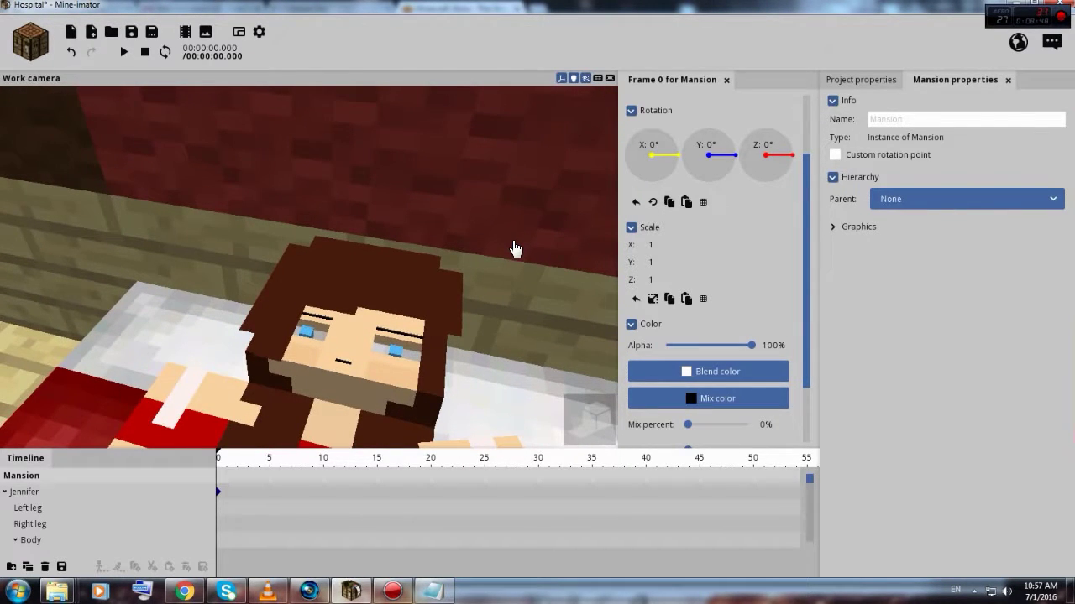
pyautogui.hotkey('ctrl', 'z')
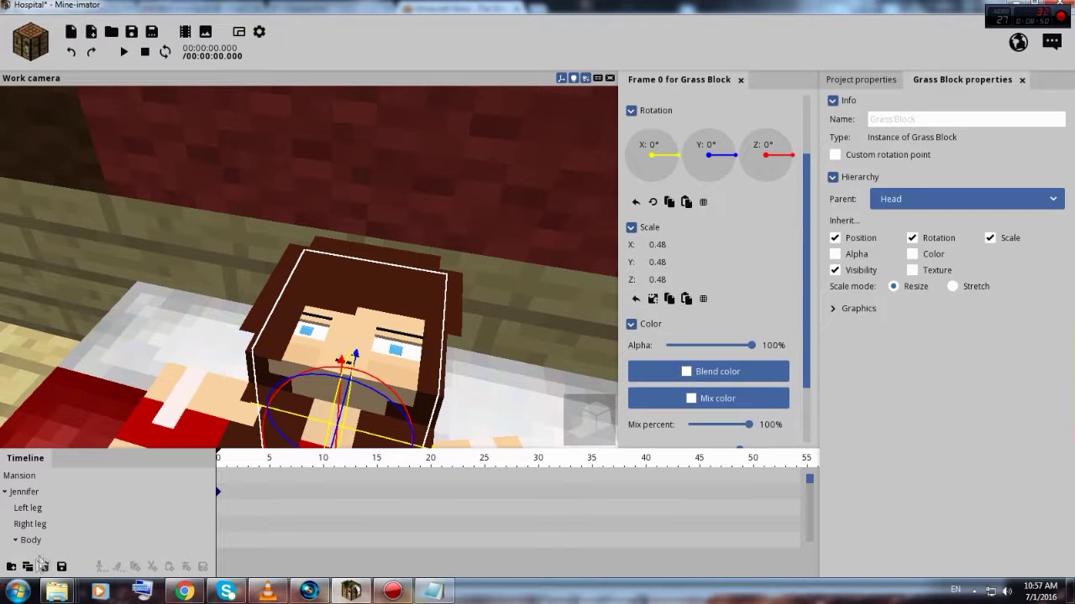
# - Duplicate the brown-haired character's Grass Block eye whites and parent one of them to the black-haired character's head
pyautogui.click(27, 567)
pyautogui.click(931, 208)
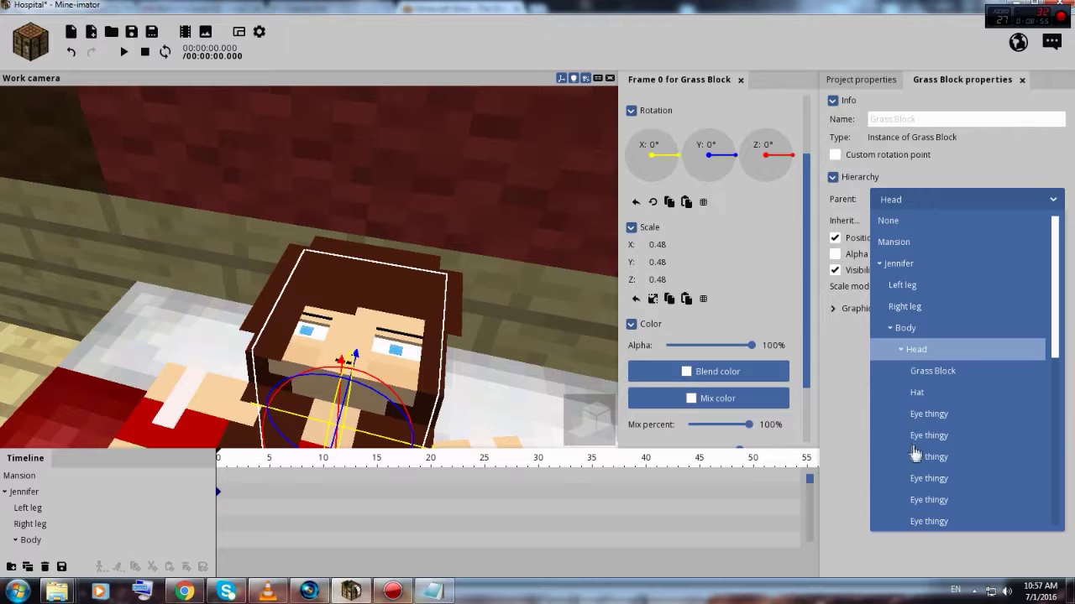
pyautogui.scroll(-4, 915, 449)
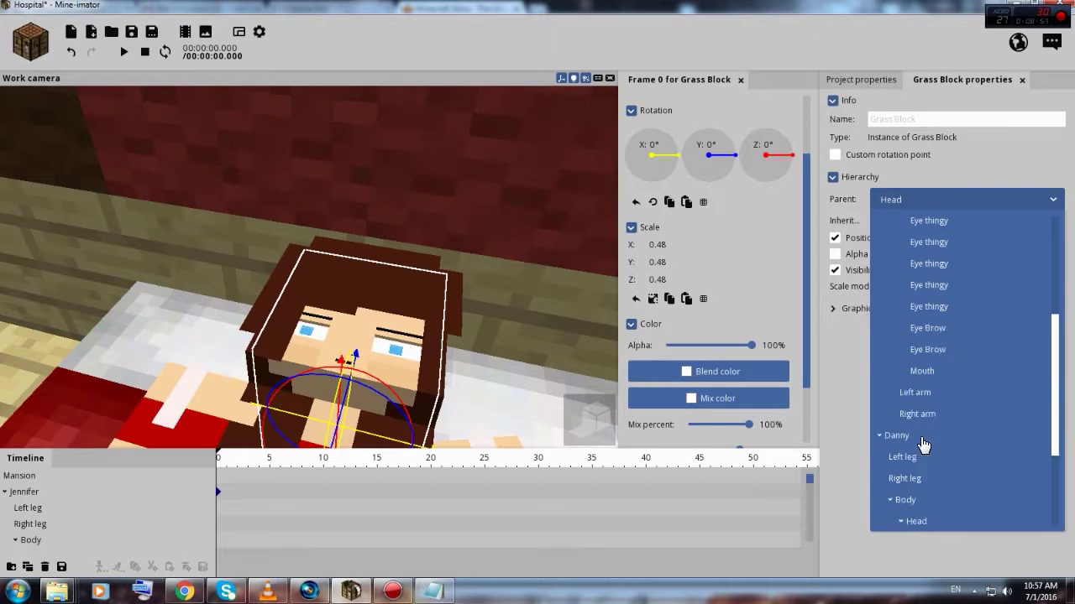
pyautogui.click(915, 502)
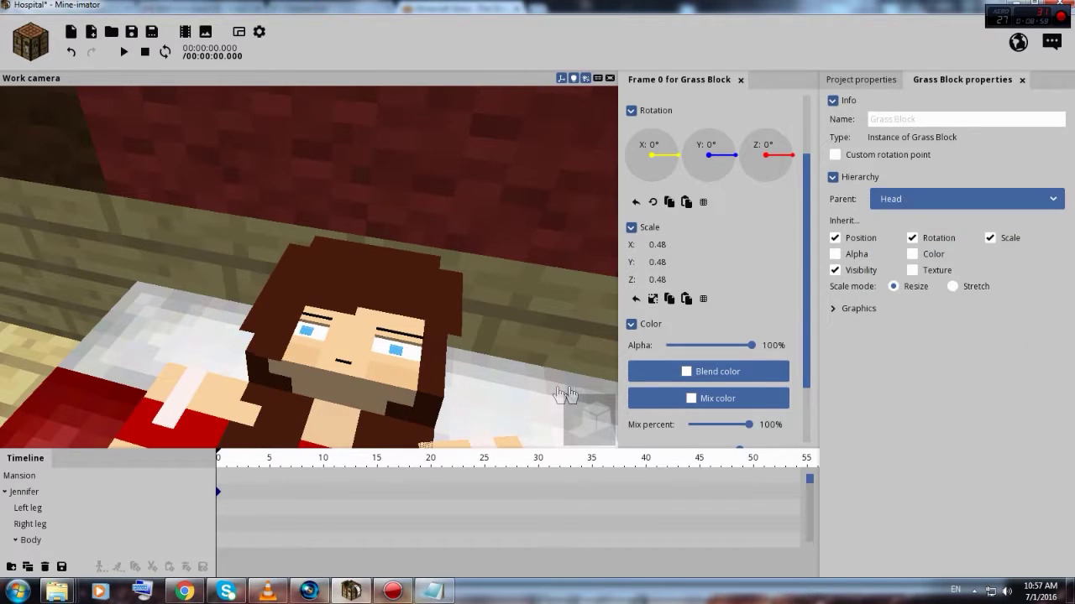
# - Duplicate one Eye Brow of the brown-haired character and set its parent to the black-haired character's head
pyautogui.moveTo(304, 346)
pyautogui.mouseDown(button='right')
pyautogui.moveTo(445, 356)
pyautogui.moveTo(290, 341)
pyautogui.moveTo(304, 346)
pyautogui.mouseUp(button='right')
pyautogui.click(323, 332)
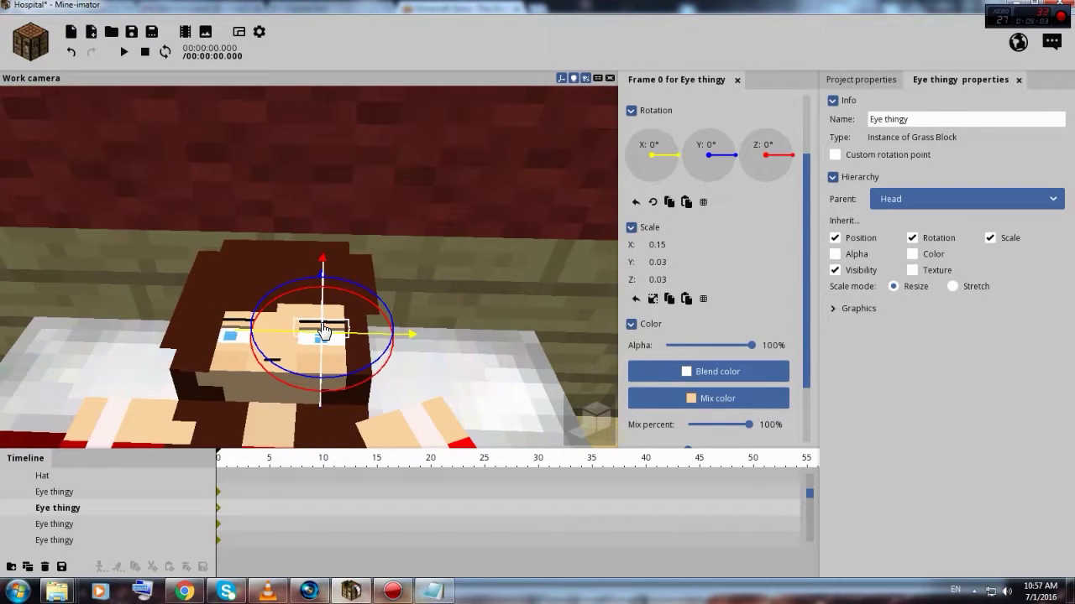
pyautogui.click(330, 329)
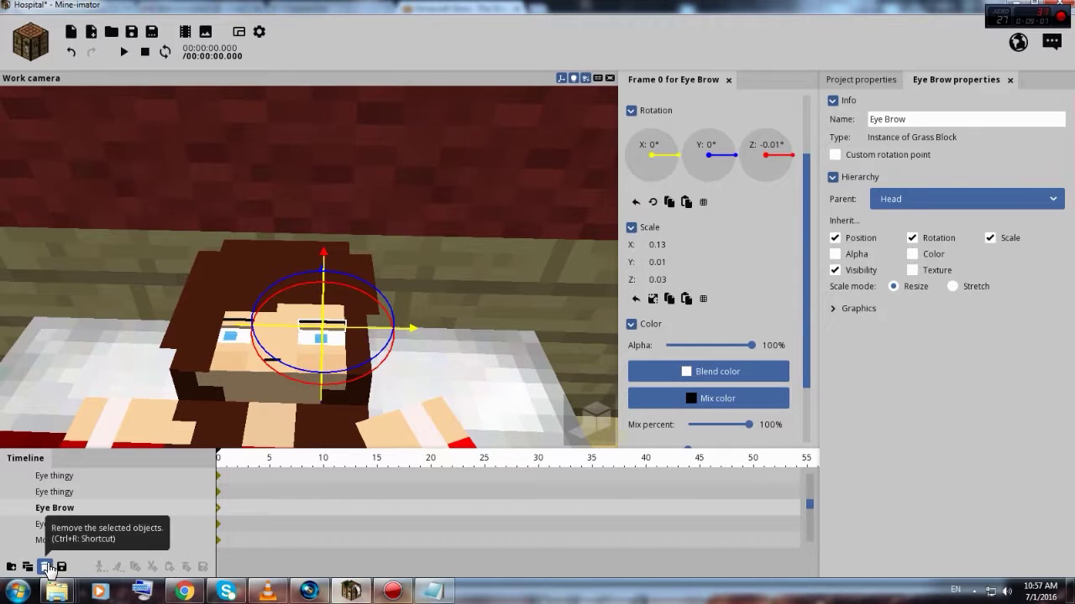
pyautogui.click(29, 570)
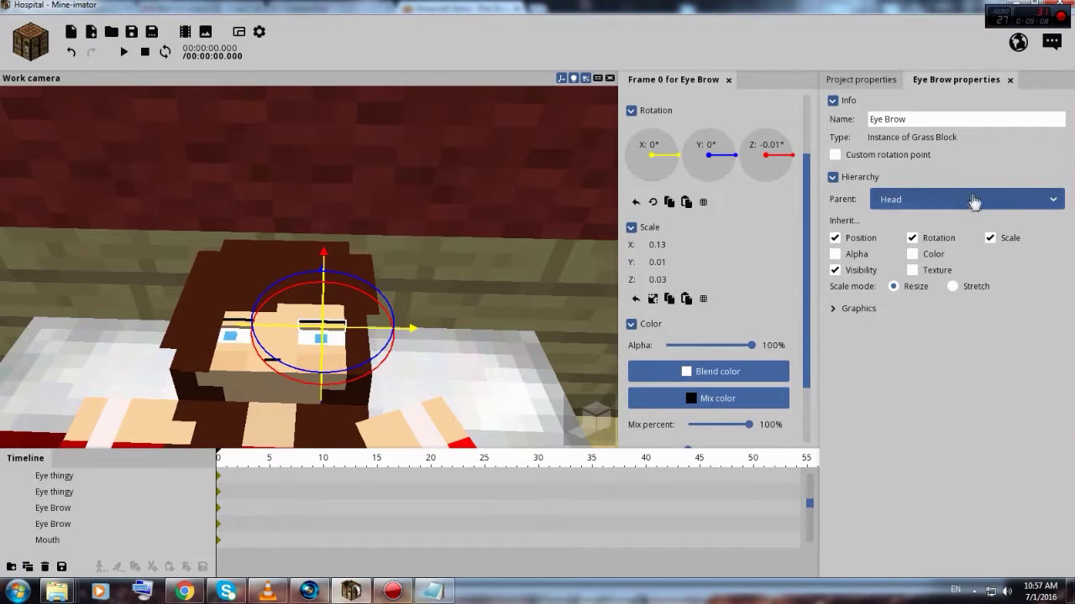
pyautogui.click(973, 201)
pyautogui.scroll(-6, 931, 348)
pyautogui.scroll(-1, 930, 437)
pyautogui.click(917, 414)
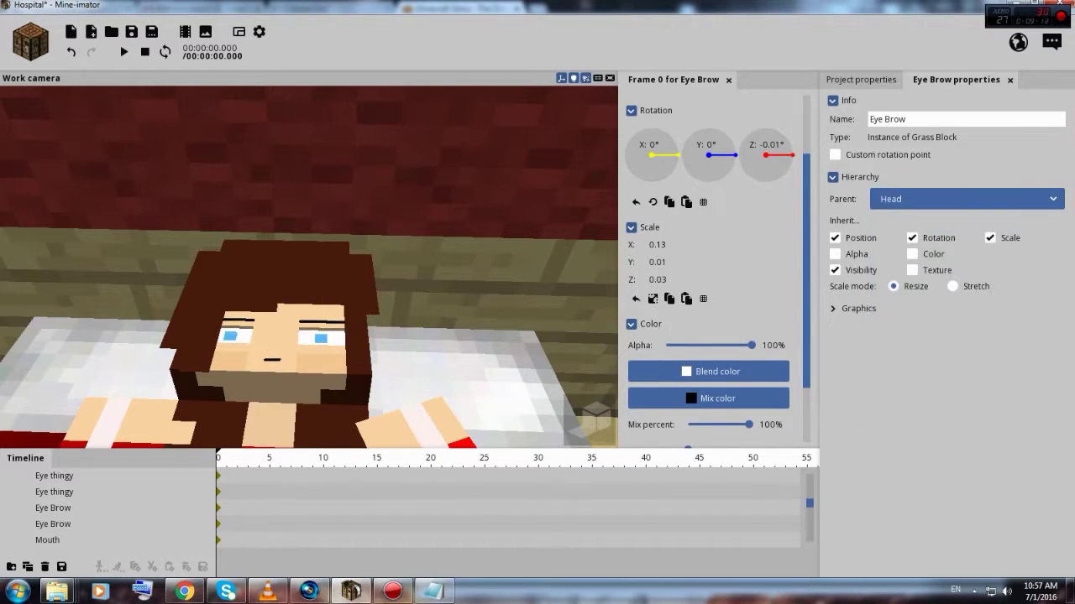
# - Position the transferred Eye Brow just above the black-haired character's eye and check it from several angles
pyautogui.scroll(2, 479, 389)
pyautogui.moveTo(280, 386); pyautogui.dragTo(338, 329)
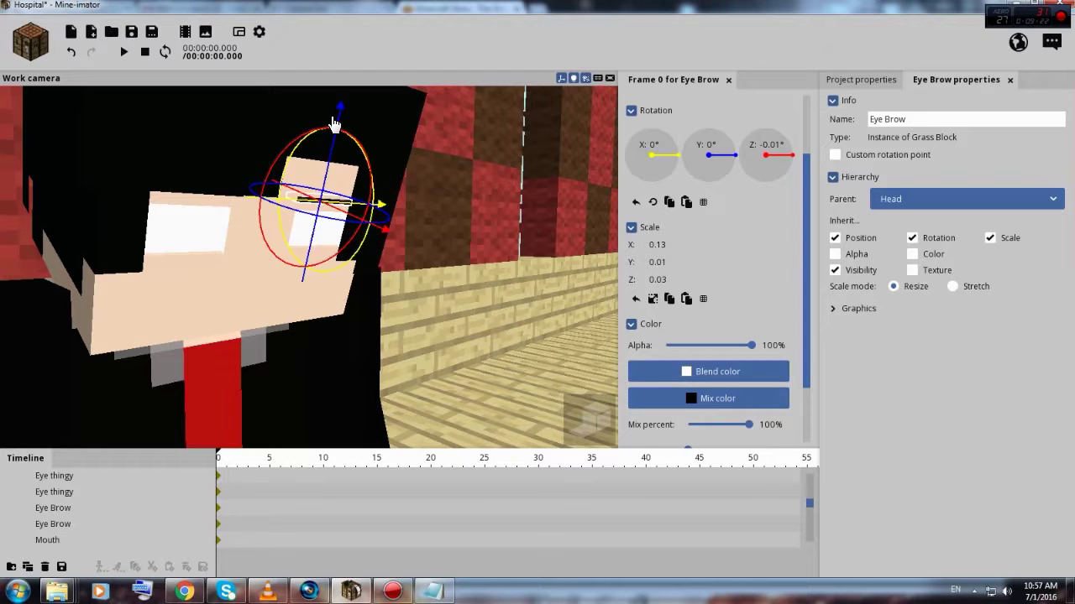
pyautogui.moveTo(470, 191)
pyautogui.mouseDown()
pyautogui.moveTo(423, 201)
pyautogui.moveTo(495, 178)
pyautogui.moveTo(428, 218)
pyautogui.moveTo(432, 189)
pyautogui.moveTo(521, 138)
pyautogui.moveTo(458, 181)
pyautogui.moveTo(354, 175)
pyautogui.moveTo(373, 205)
pyautogui.moveTo(478, 189)
pyautogui.mouseUp()
pyautogui.scroll(-3, 428, 218)
pyautogui.scroll(3, 428, 218)
pyautogui.moveTo(212, 234); pyautogui.dragTo(172, 229, button='right')
# - Try to shift the upper and lower eyelid blocks of the black-haired character's other eye sideways
pyautogui.click(229, 173)
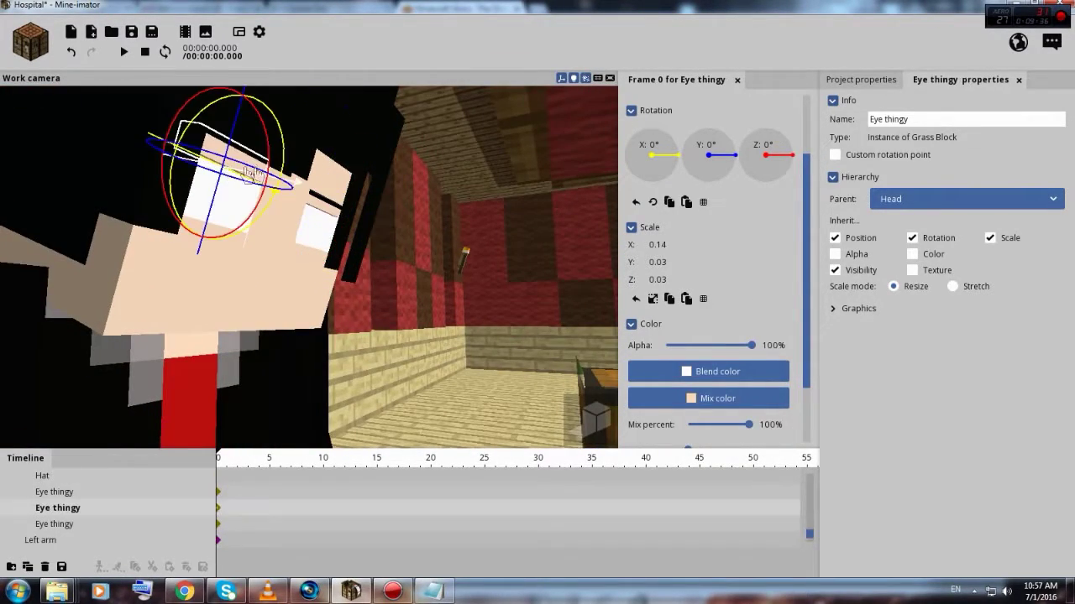
pyautogui.moveTo(295, 186); pyautogui.dragTo(299, 186)
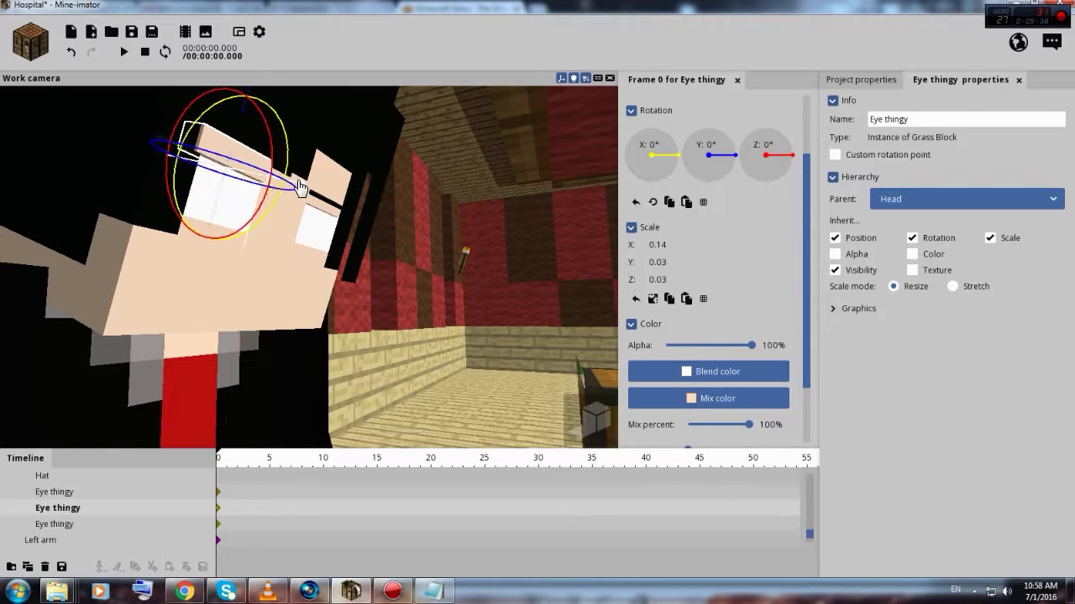
pyautogui.hotkey('ctrl', 'z')
pyautogui.moveTo(393, 179); pyautogui.dragTo(294, 198)
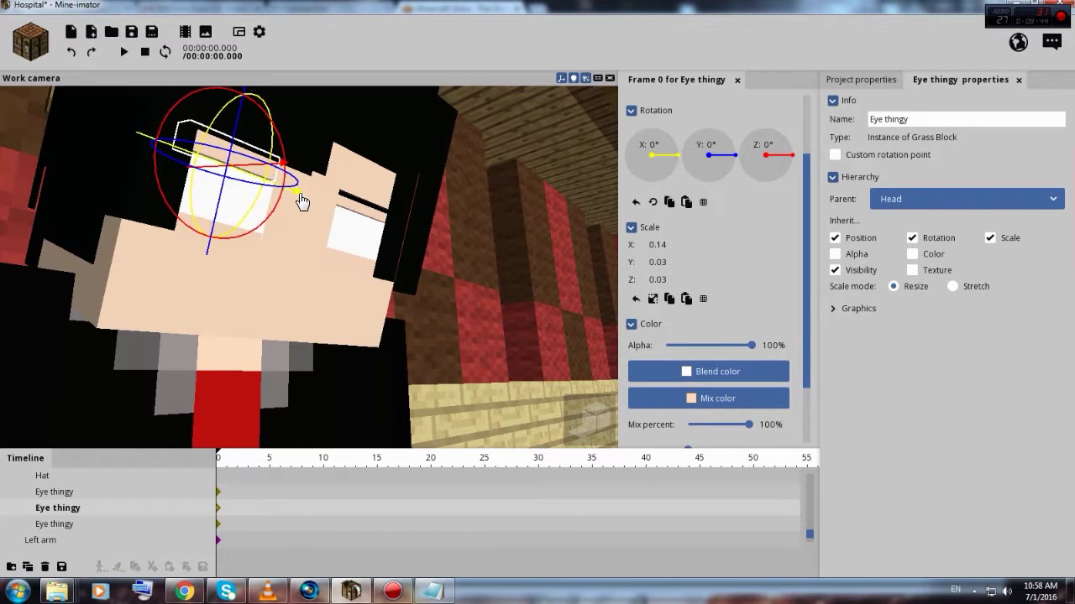
pyautogui.hotkey('ctrl', 'z')
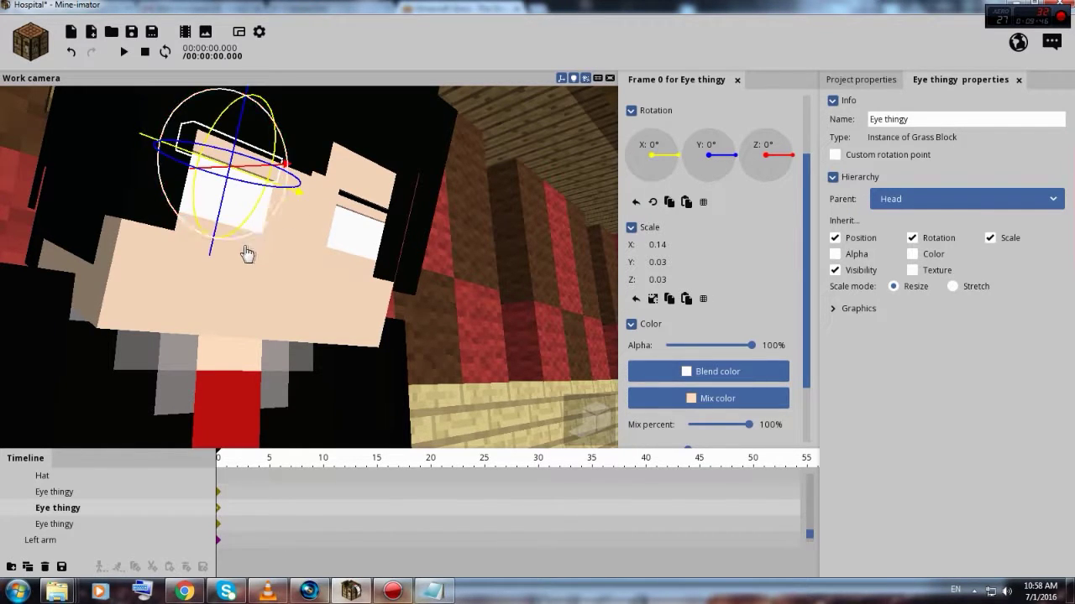
pyautogui.click(247, 249)
pyautogui.moveTo(283, 268)
pyautogui.mouseDown()
pyautogui.moveTo(308, 271)
pyautogui.moveTo(292, 267)
pyautogui.mouseUp()
pyautogui.hotkey('ctrl', 'z')
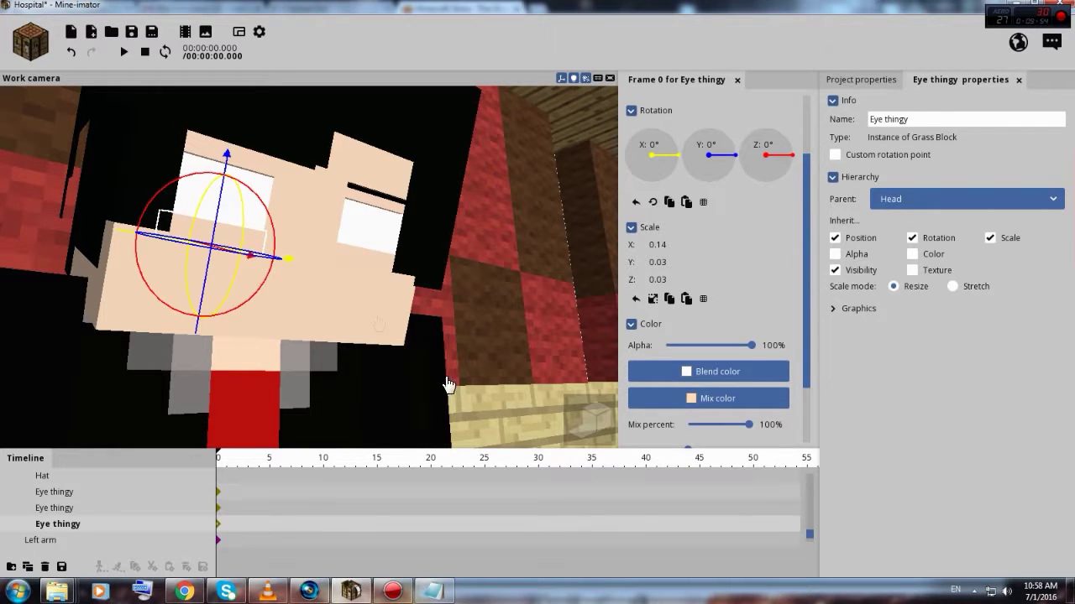
# - Duplicate the black-haired character's Eye Brow, move the copy above the other eye, and save the project
pyautogui.click(353, 301)
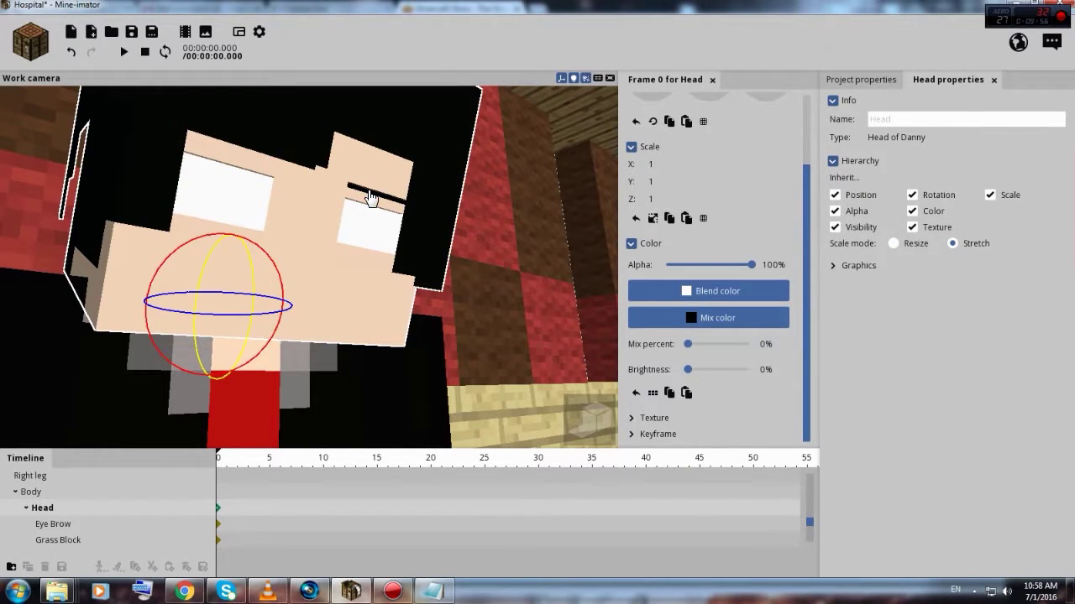
pyautogui.click(370, 198)
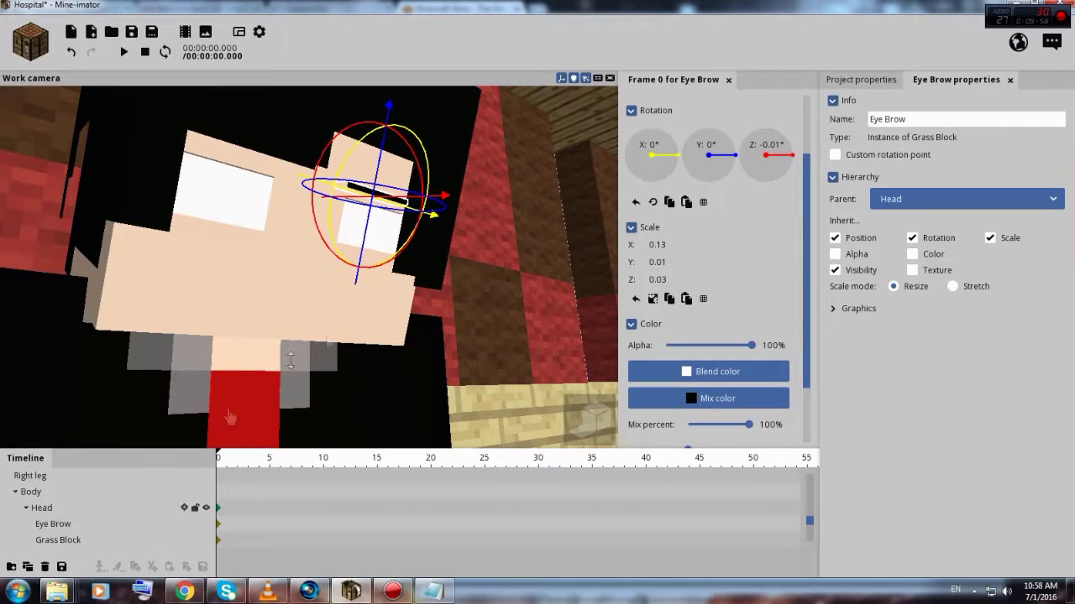
pyautogui.moveTo(298, 181); pyautogui.dragTo(139, 183)
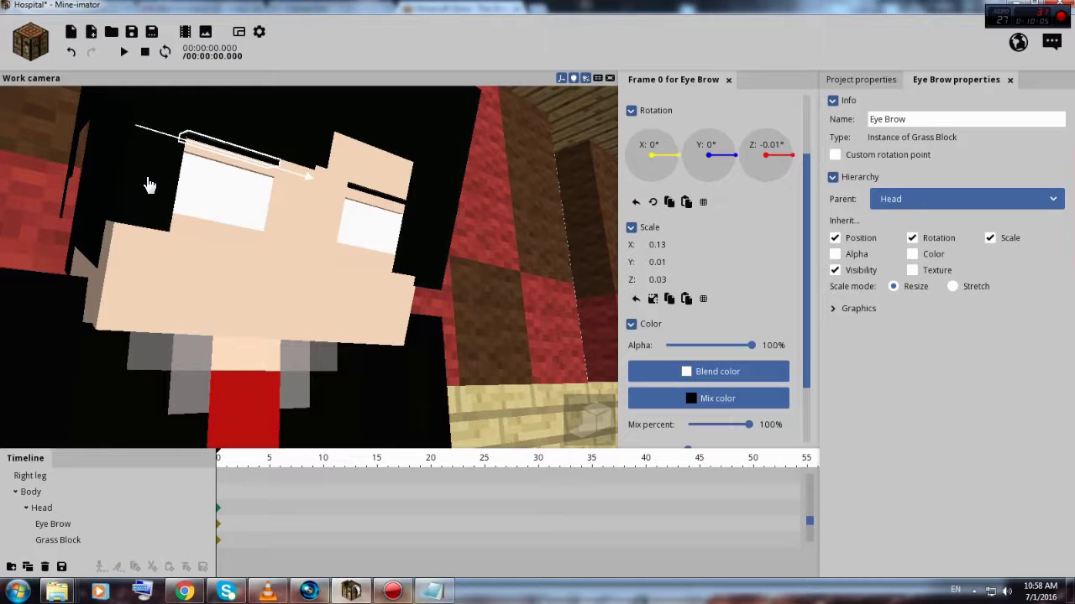
pyautogui.moveTo(151, 185); pyautogui.dragTo(153, 184)
pyautogui.moveTo(519, 225)
pyautogui.mouseDown()
pyautogui.moveTo(412, 220)
pyautogui.moveTo(466, 214)
pyautogui.moveTo(502, 227)
pyautogui.mouseUp()
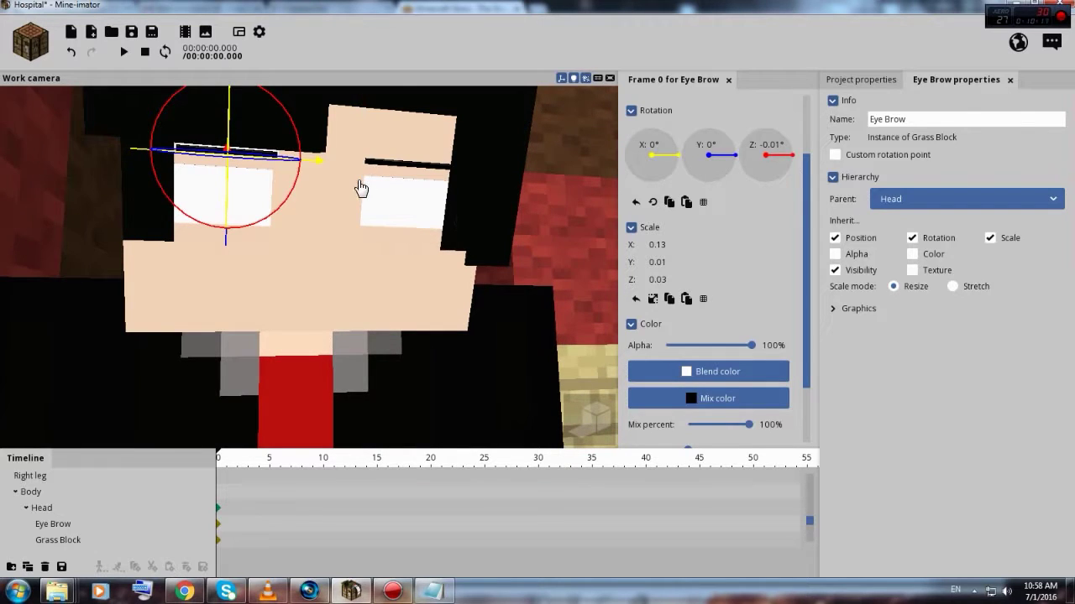
pyautogui.click(132, 32)
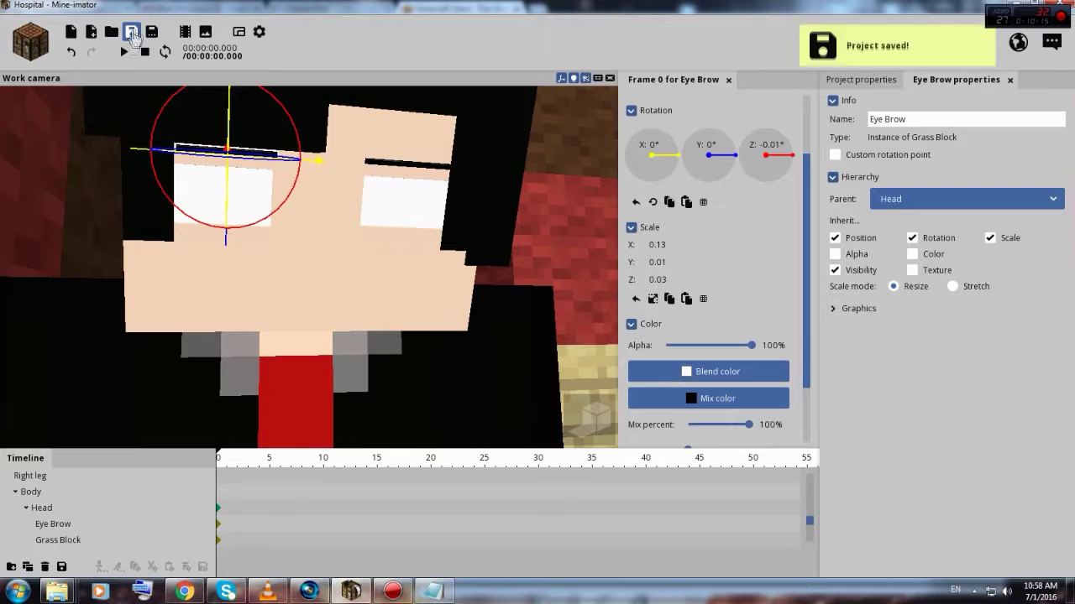
# - Duplicate one blue Eye thingy block of the brown-haired character and set its parent to the black-haired character's head
pyautogui.moveTo(568, 334); pyautogui.dragTo(378, 245, button='right')
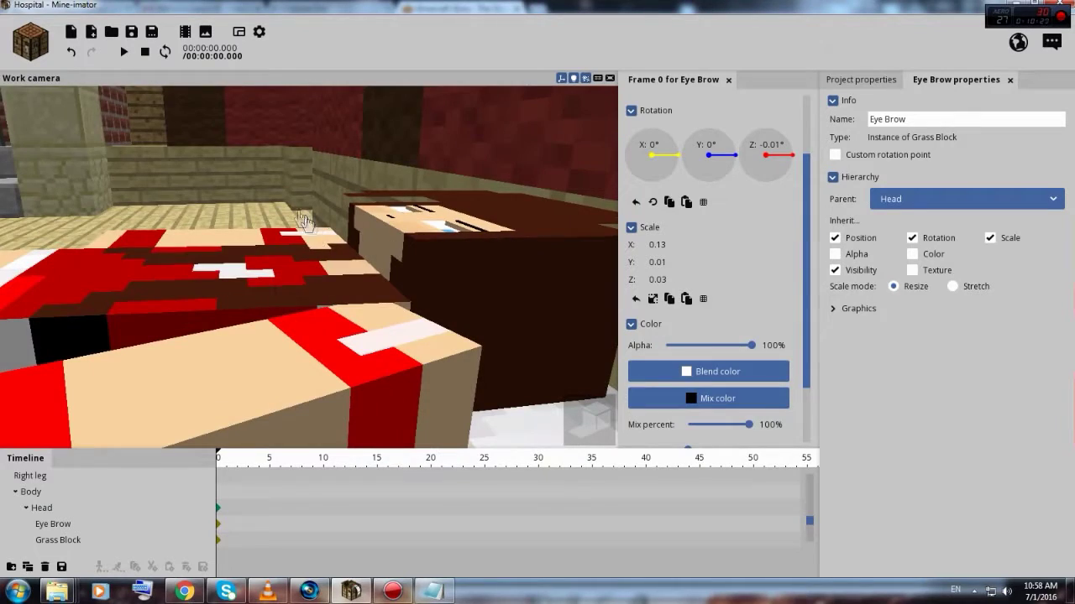
pyautogui.moveTo(300, 217)
pyautogui.mouseDown()
pyautogui.moveTo(369, 298)
pyautogui.moveTo(302, 277)
pyautogui.moveTo(206, 202)
pyautogui.moveTo(283, 210)
pyautogui.mouseUp()
pyautogui.scroll(2, 283, 211)
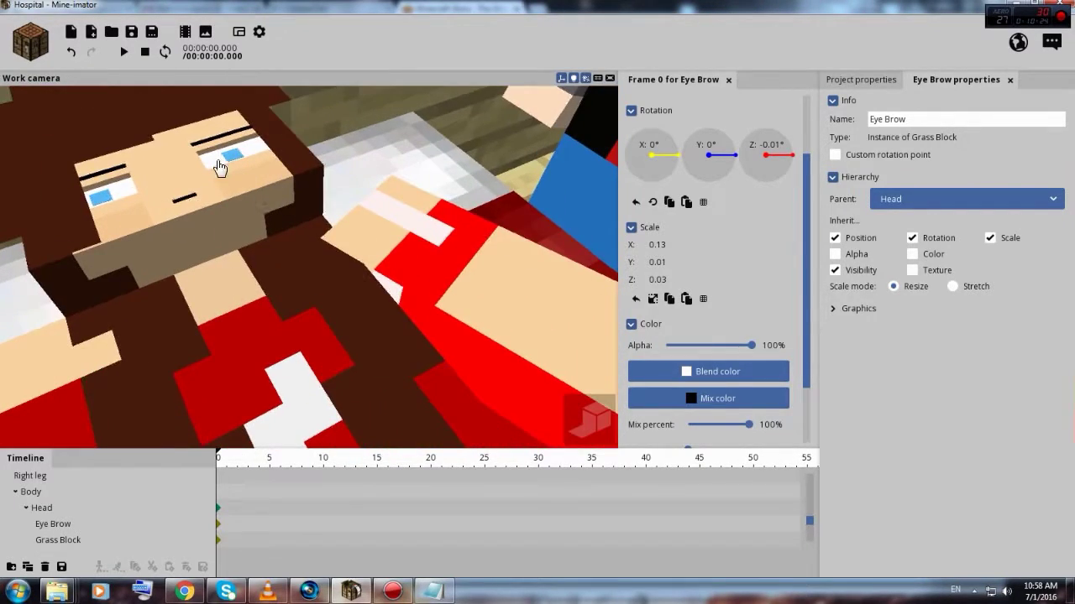
pyautogui.click(236, 161)
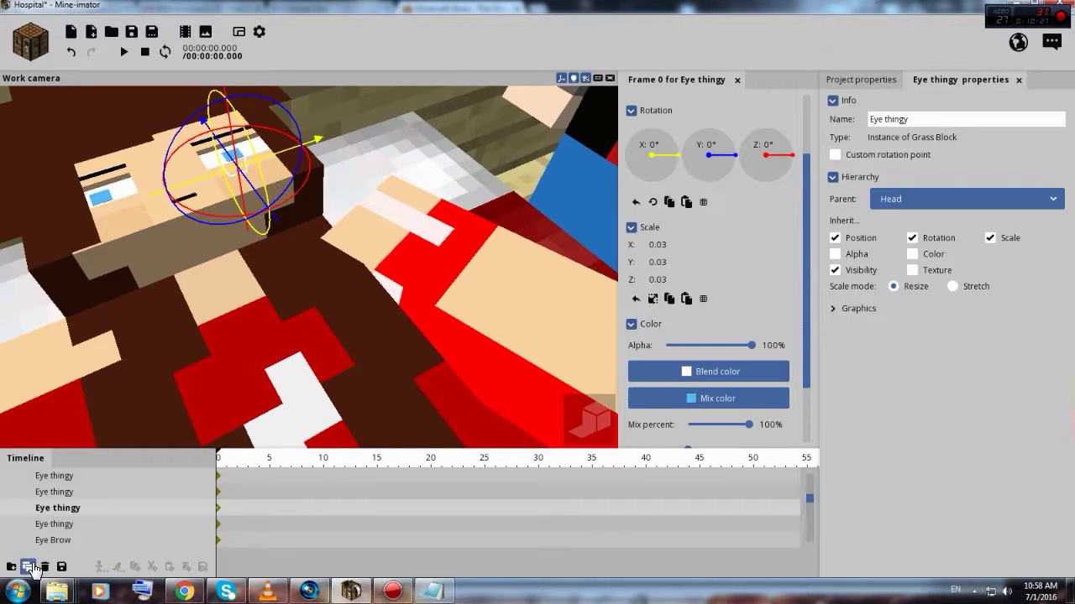
pyautogui.click(28, 566)
pyautogui.click(976, 200)
pyautogui.scroll(-3, 932, 311)
pyautogui.scroll(-3, 936, 332)
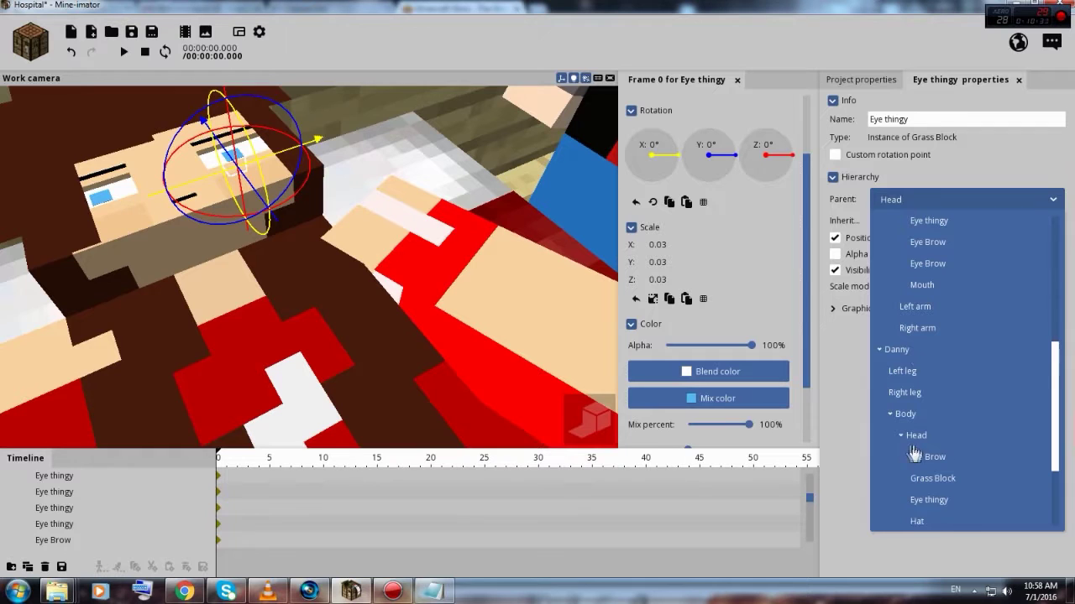
pyautogui.click(921, 438)
# - Position the blue Eye thingy on the black-haired character's eye white, then duplicate it and move the copy onto the other eye
pyautogui.moveTo(547, 330); pyautogui.dragTo(545, 328, button='right')
pyautogui.scroll(2, 487, 357)
pyautogui.moveTo(394, 139); pyautogui.dragTo(391, 103)
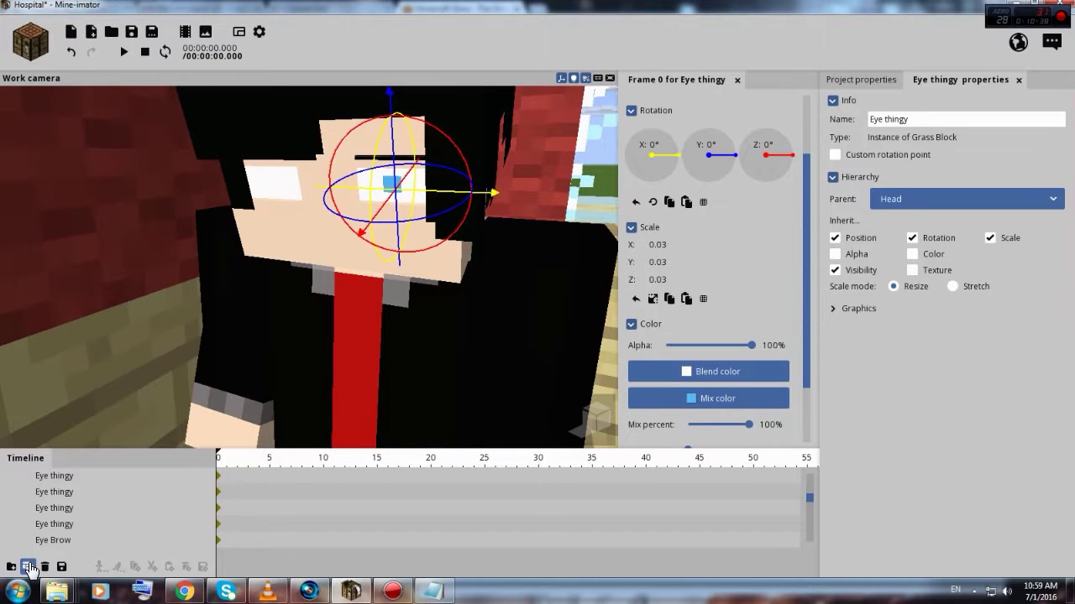
pyautogui.moveTo(497, 198); pyautogui.dragTo(377, 199)
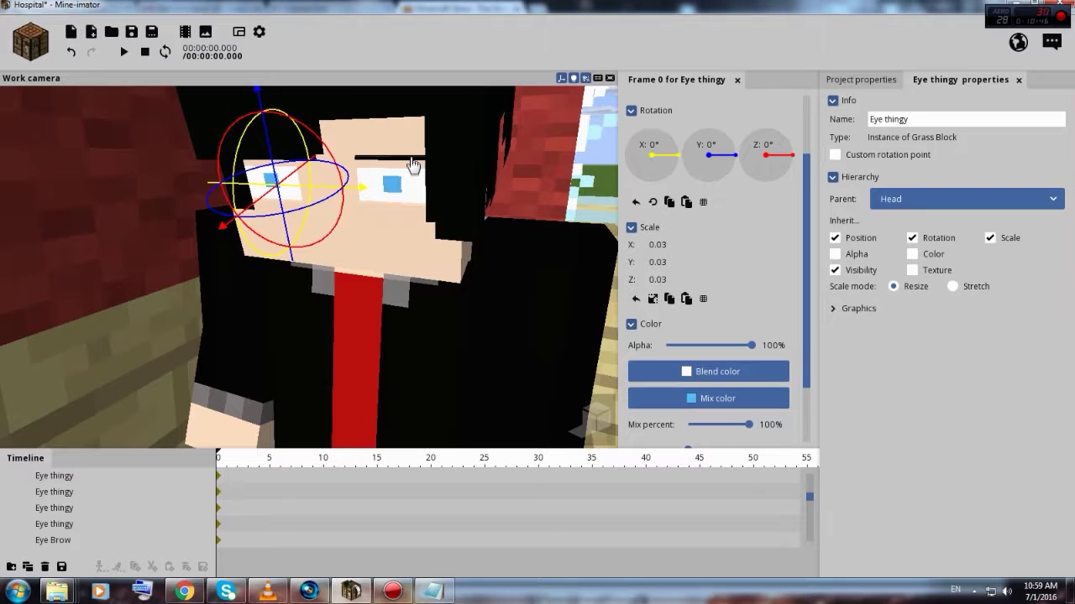
# - Tilt the black-haired character's two Eye Brows in opposite directions, rotating the first one to -10.21° on Z
pyautogui.click(413, 165)
pyautogui.moveTo(446, 114); pyautogui.dragTo(466, 123)
pyautogui.moveTo(269, 195); pyautogui.dragTo(267, 195)
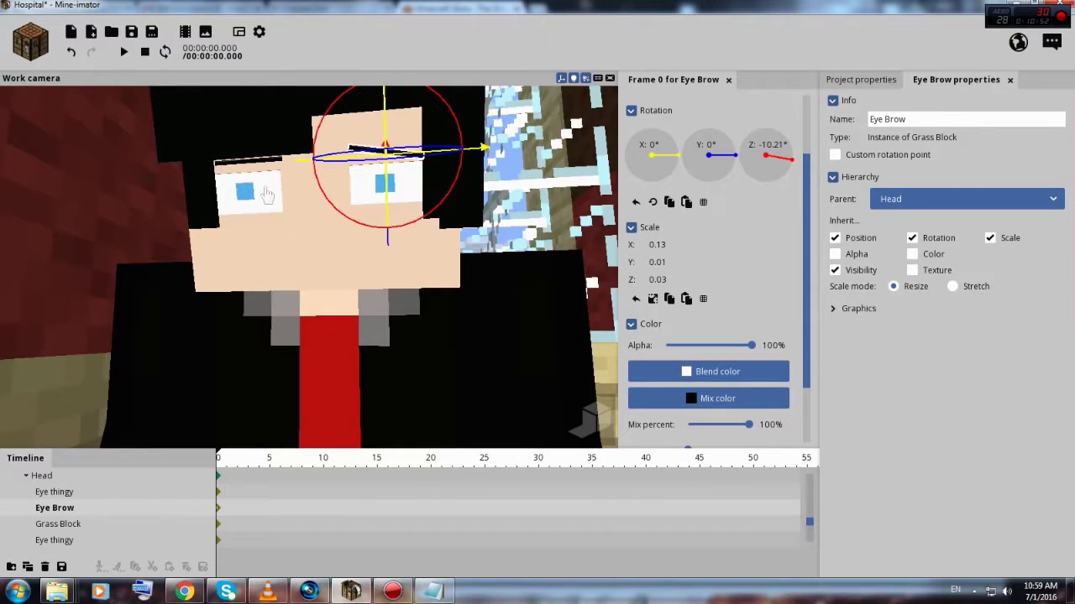
pyautogui.click(263, 168)
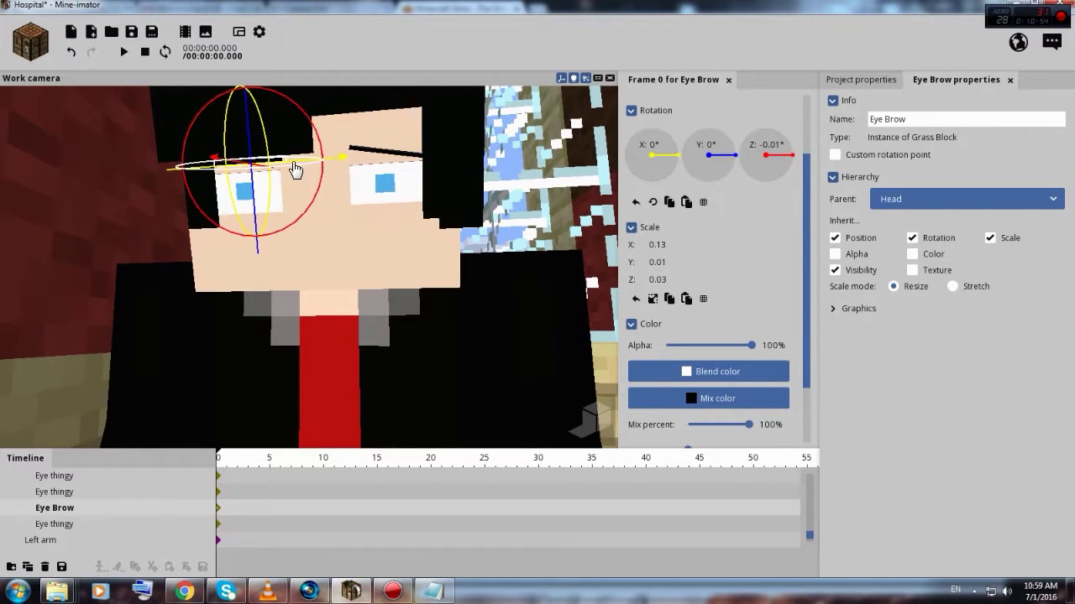
pyautogui.moveTo(321, 151); pyautogui.dragTo(321, 139)
# - Duplicate the brown-haired character's Mouth and set the copy's parent to the black-haired character's head
pyautogui.moveTo(497, 287); pyautogui.dragTo(344, 290)
pyautogui.moveTo(496, 288); pyautogui.dragTo(486, 292, button='right')
pyautogui.moveTo(140, 419); pyautogui.dragTo(261, 308, button='right')
pyautogui.click(195, 192)
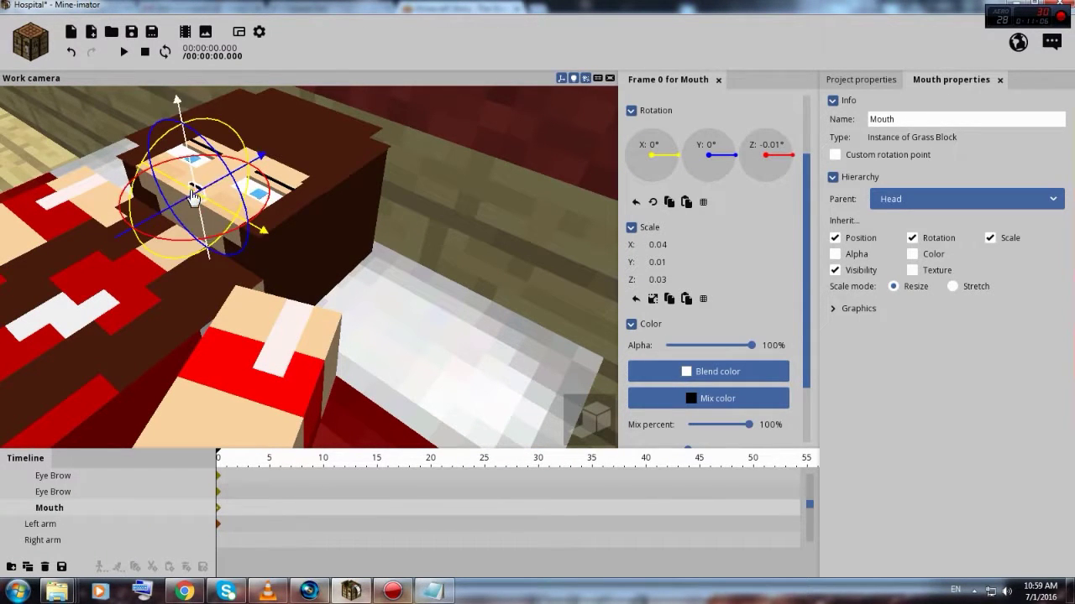
pyautogui.click(28, 567)
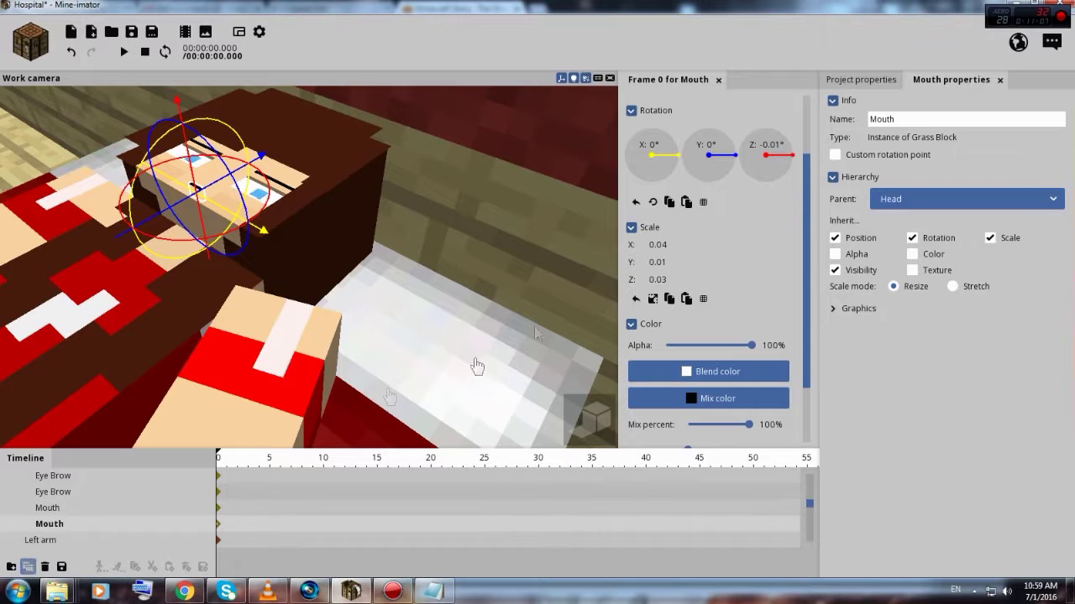
pyautogui.click(890, 199)
pyautogui.scroll(-2, 921, 332)
pyautogui.scroll(-3, 921, 332)
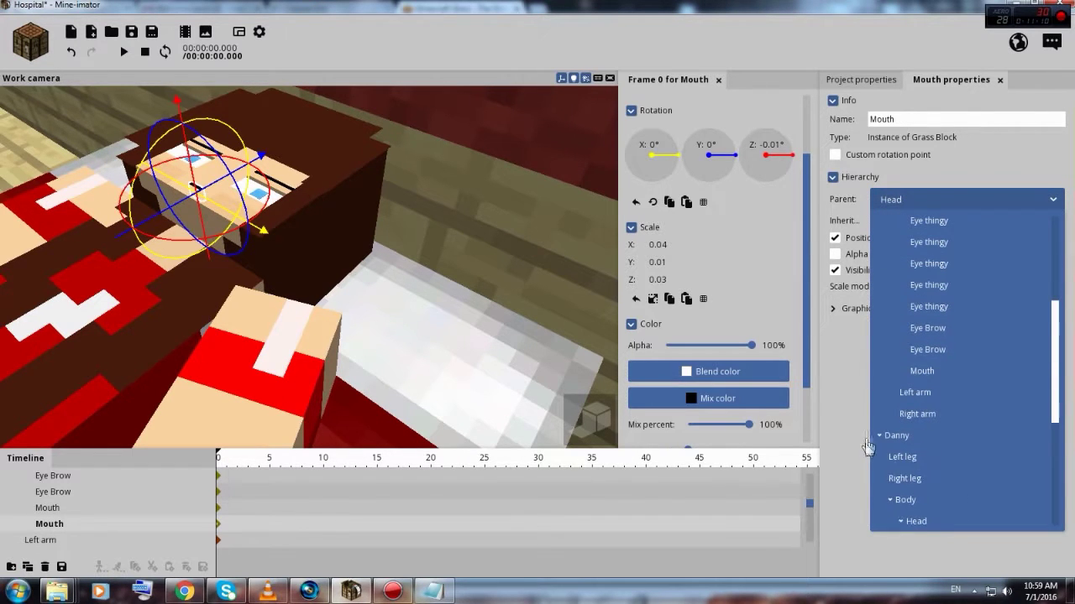
pyautogui.click(924, 522)
pyautogui.moveTo(409, 354); pyautogui.dragTo(410, 354, button='right')
pyautogui.moveTo(201, 304); pyautogui.dragTo(262, 313, button='right')
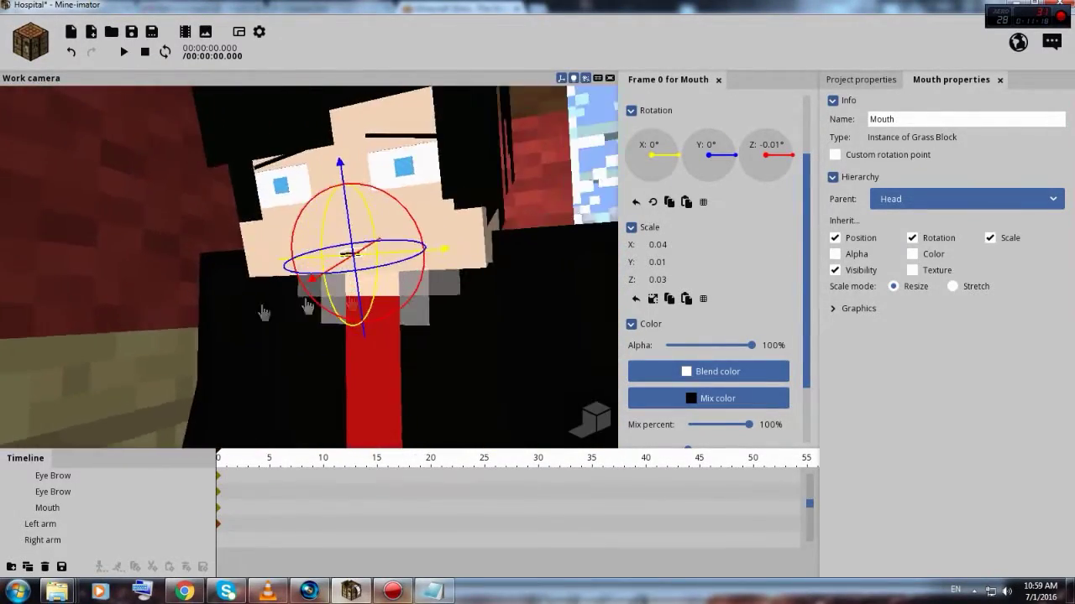
# - Examine from inside the room how the black-haired character stands on the floor beside the bed
pyautogui.click(473, 266)
pyautogui.moveTo(215, 330); pyautogui.dragTo(215, 330, button='right')
pyautogui.moveTo(215, 330); pyautogui.dragTo(215, 330)
pyautogui.moveTo(215, 330); pyautogui.dragTo(214, 330, button='right')
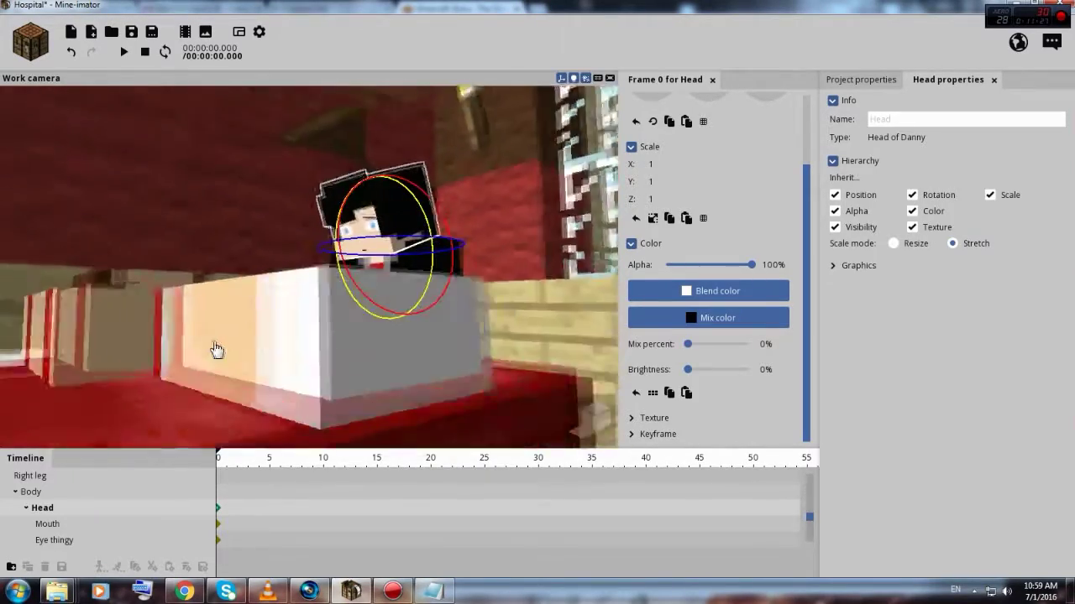
pyautogui.scroll(-4, 216, 349)
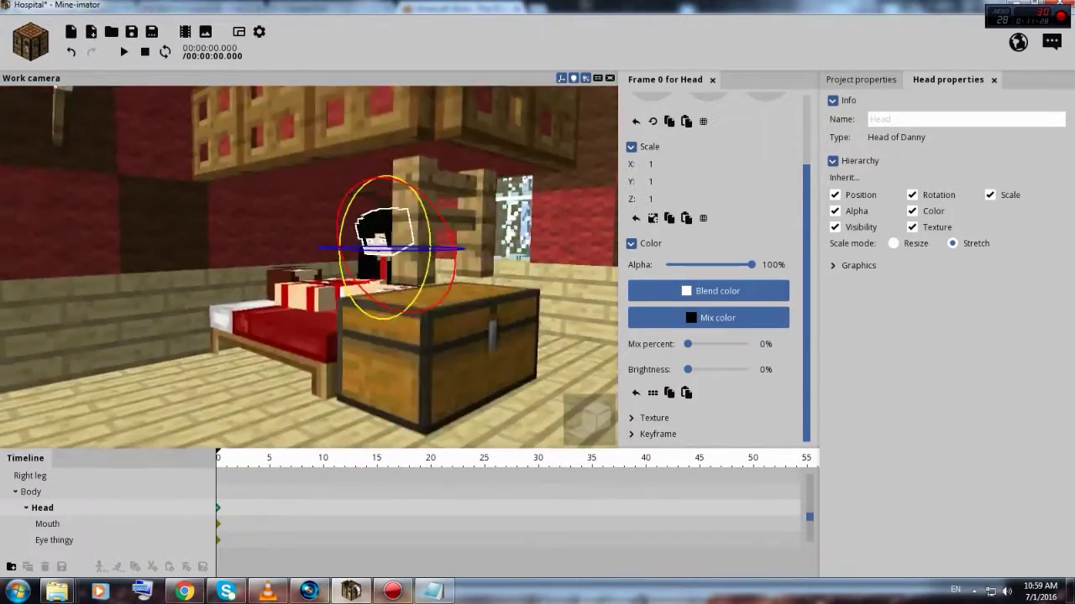
pyautogui.moveTo(336, 269); pyautogui.dragTo(203, 267)
pyautogui.moveTo(504, 420); pyautogui.dragTo(345, 393)
pyautogui.click(500, 414)
pyautogui.scroll(5, 493, 391)
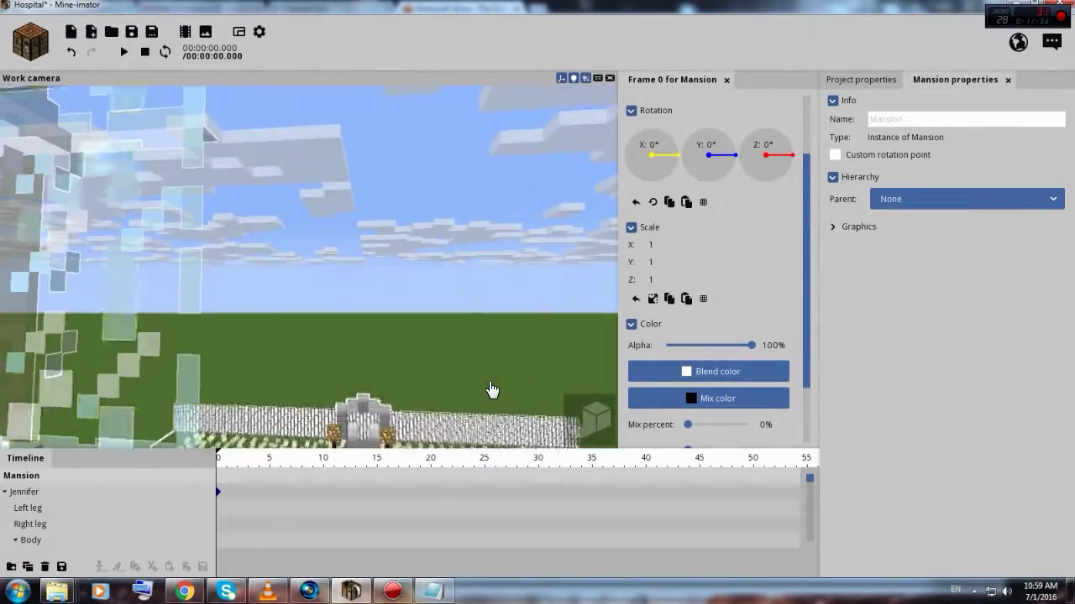
pyautogui.click(492, 389)
pyautogui.scroll(-7, 491, 389)
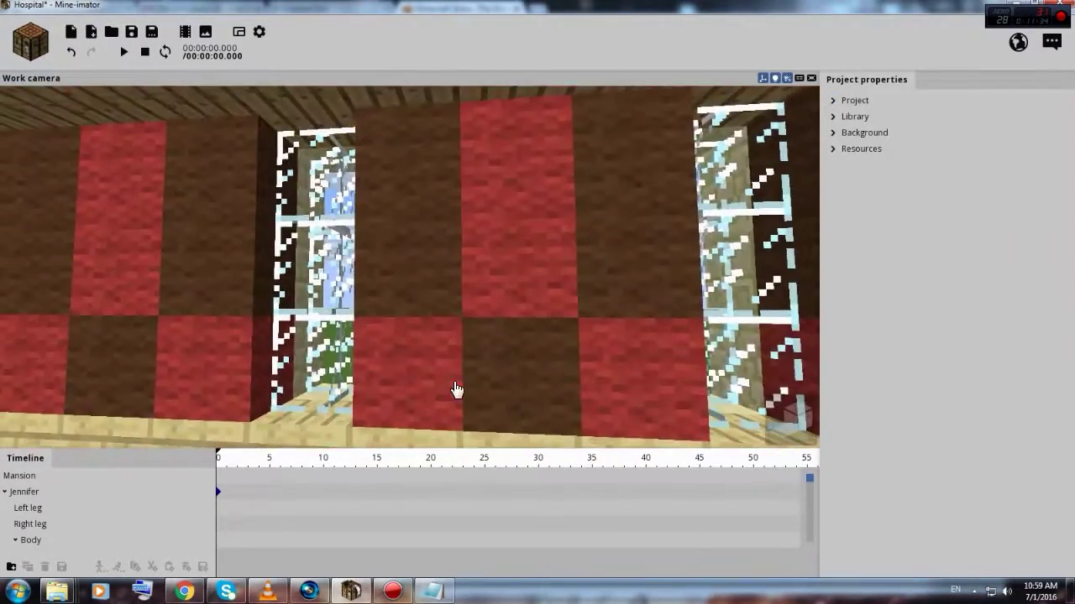
pyautogui.moveTo(456, 391); pyautogui.dragTo(227, 420, button='right')
pyautogui.scroll(5, 495, 378)
pyautogui.moveTo(510, 372); pyautogui.dragTo(479, 368)
pyautogui.moveTo(346, 349); pyautogui.dragTo(346, 345)
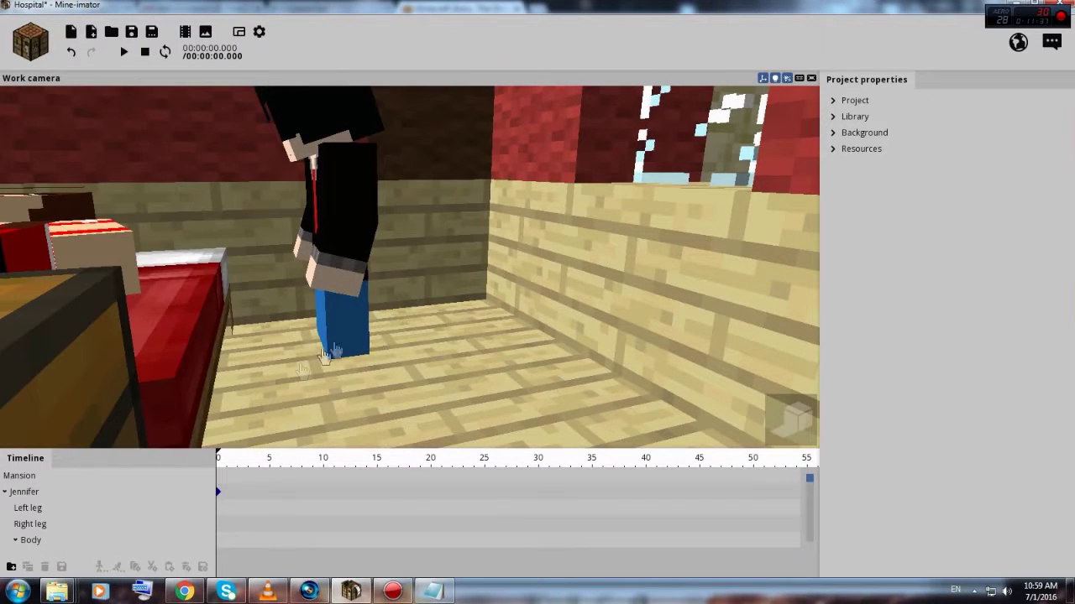
# - Collapse both characters in the timeline and raise the whole black-haired character so its legs no longer sink into the floor
pyautogui.click(4, 492)
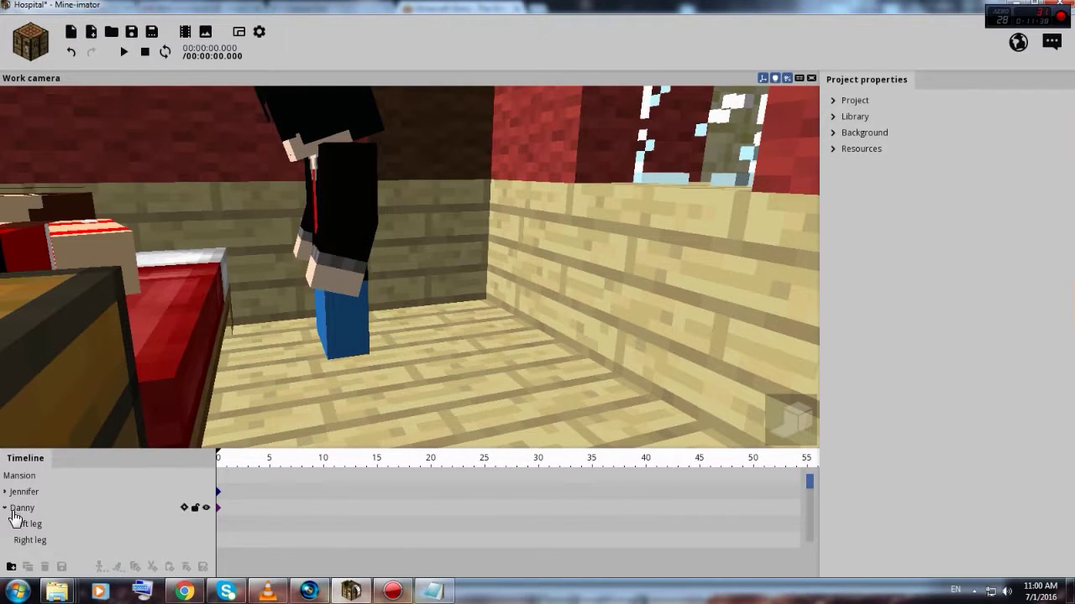
pyautogui.click(6, 508)
pyautogui.click(21, 509)
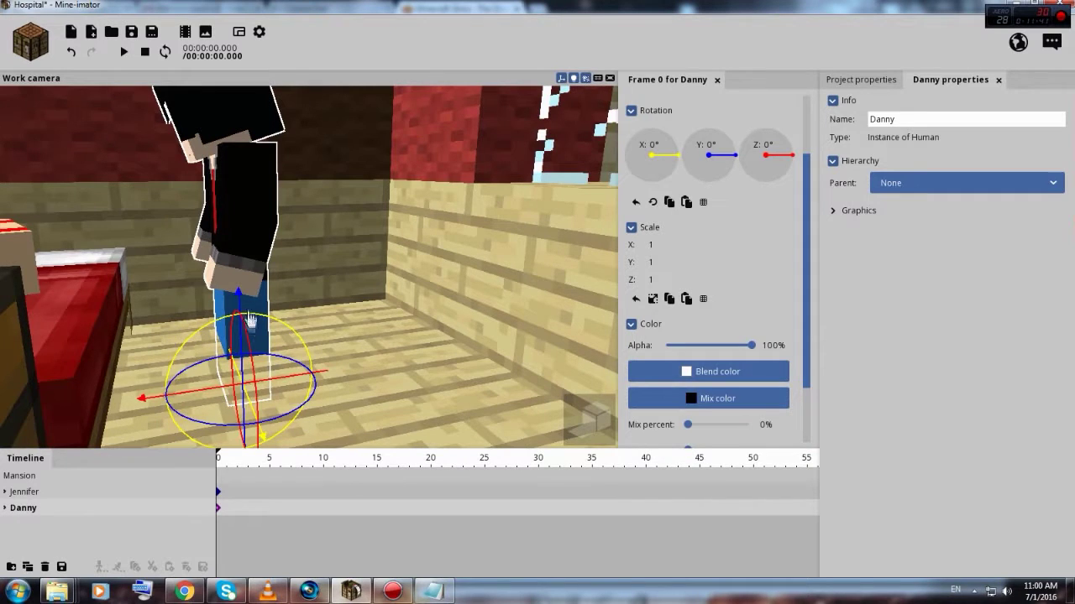
pyautogui.moveTo(241, 307); pyautogui.dragTo(242, 263)
pyautogui.moveTo(326, 285); pyautogui.dragTo(265, 278, button='right')
pyautogui.moveTo(225, 280); pyautogui.dragTo(453, 296)
pyautogui.moveTo(361, 279); pyautogui.dragTo(373, 277, button='right')
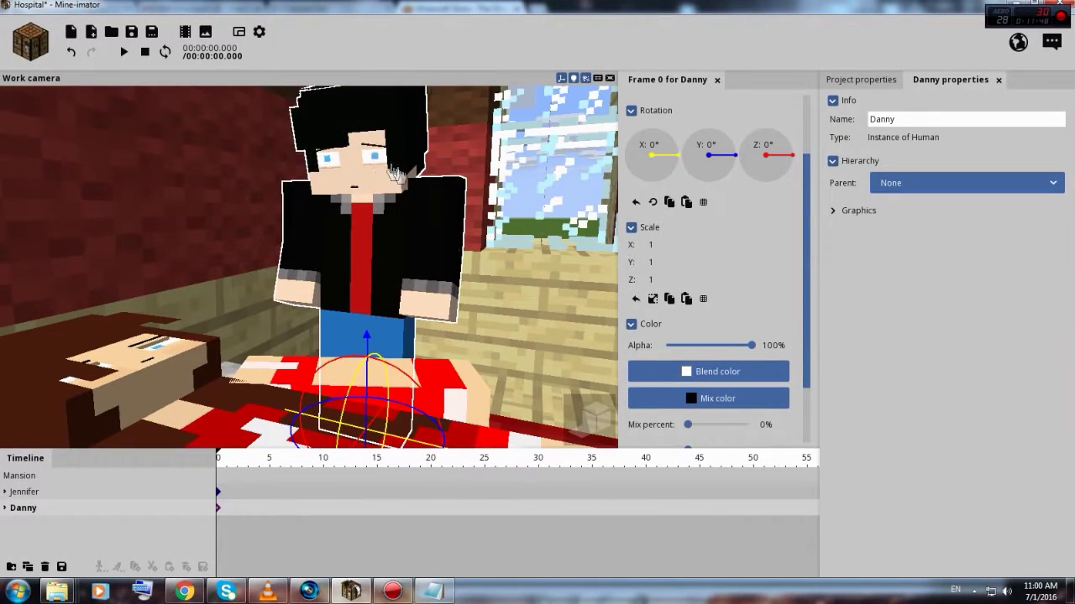
# - Set the brightness of the black-haired character's eye-white Grass Block to 100%
pyautogui.scroll(2, 401, 179)
pyautogui.moveTo(405, 180); pyautogui.dragTo(415, 122, button='right')
pyautogui.scroll(3, 403, 178)
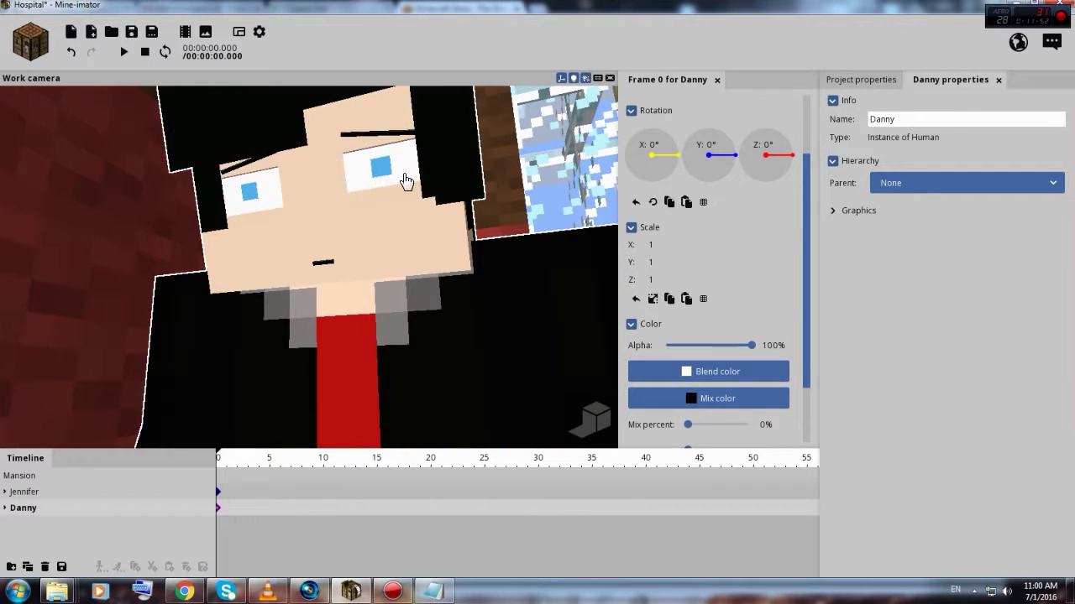
pyautogui.click(406, 181)
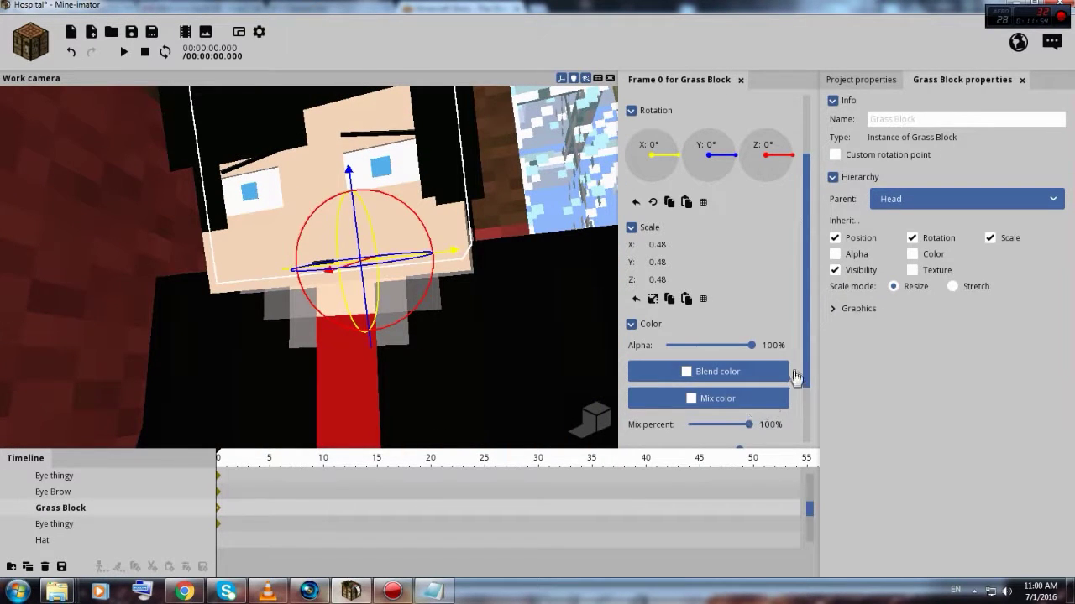
pyautogui.scroll(-1, 780, 391)
pyautogui.moveTo(741, 401); pyautogui.dragTo(798, 397)
# - Raise the brightness of the brown-haired character's eye-white Grass Block to full
pyautogui.moveTo(344, 407); pyautogui.dragTo(319, 215, button='right')
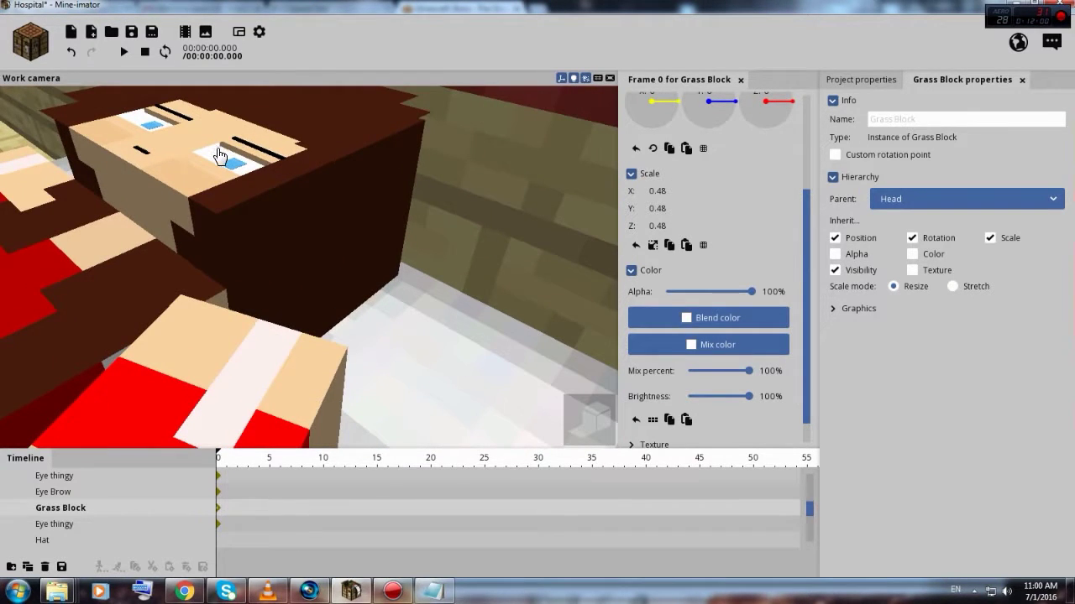
pyautogui.click(218, 156)
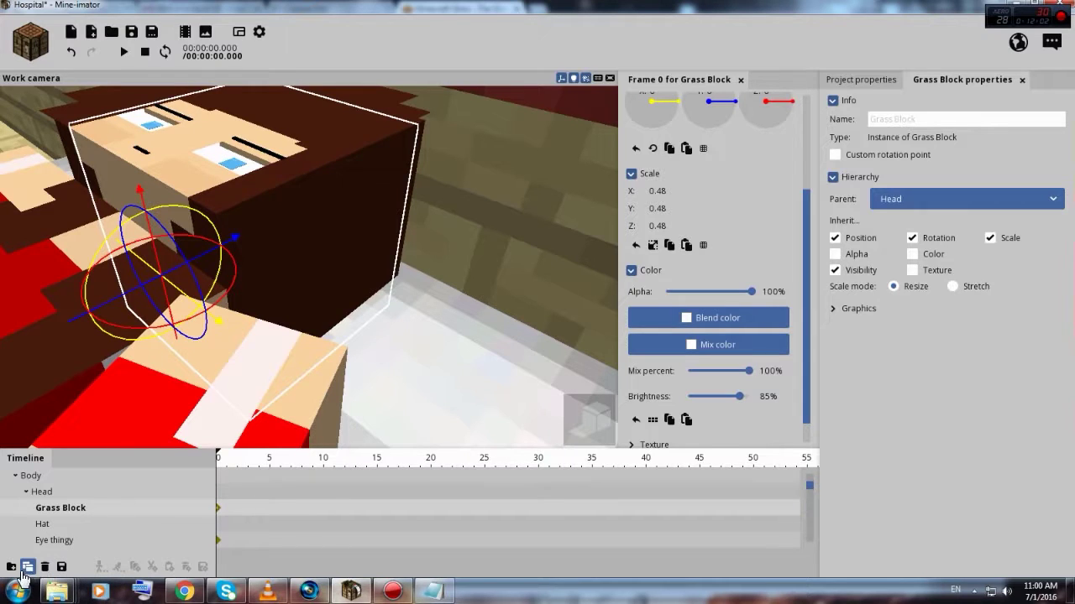
pyautogui.moveTo(740, 407); pyautogui.dragTo(762, 404)
pyautogui.moveTo(611, 372); pyautogui.dragTo(687, 387)
pyautogui.click(564, 333)
pyautogui.scroll(-3, 564, 334)
pyautogui.moveTo(563, 336); pyautogui.dragTo(514, 358)
pyautogui.click(434, 380)
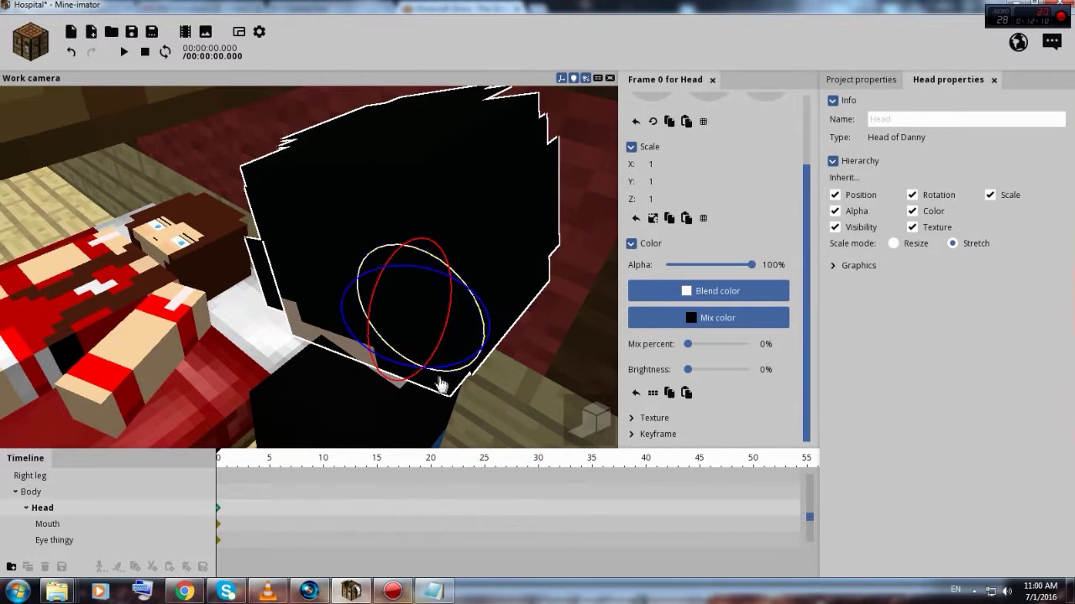
pyautogui.moveTo(532, 364); pyautogui.dragTo(523, 336, button='right')
pyautogui.click(509, 245)
pyautogui.scroll(-8, 523, 336)
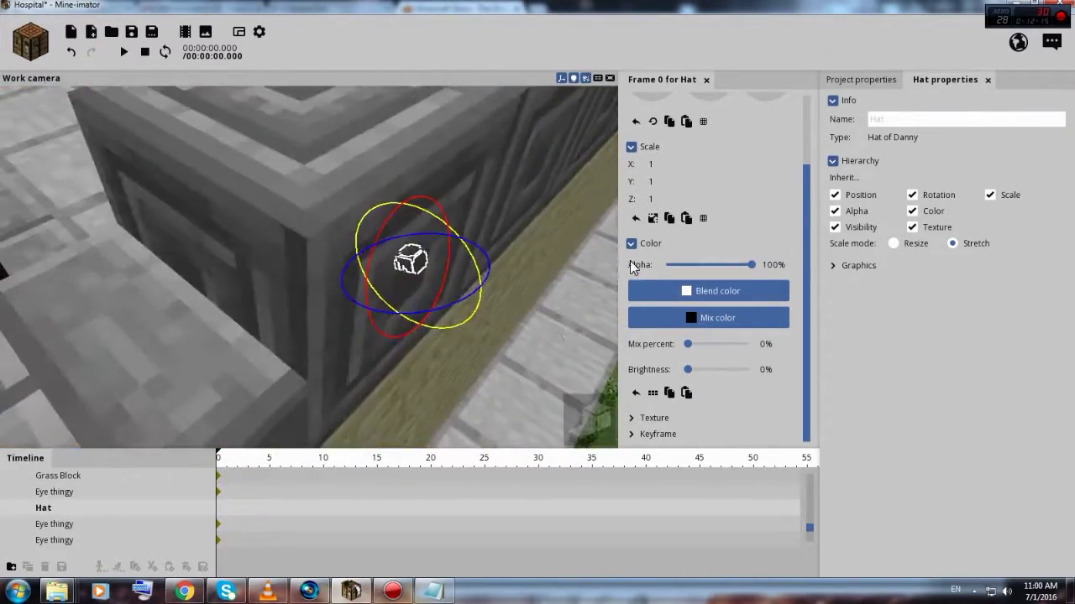
pyautogui.scroll(-3, 540, 283)
pyautogui.scroll(-3, 540, 281)
pyautogui.click(538, 251)
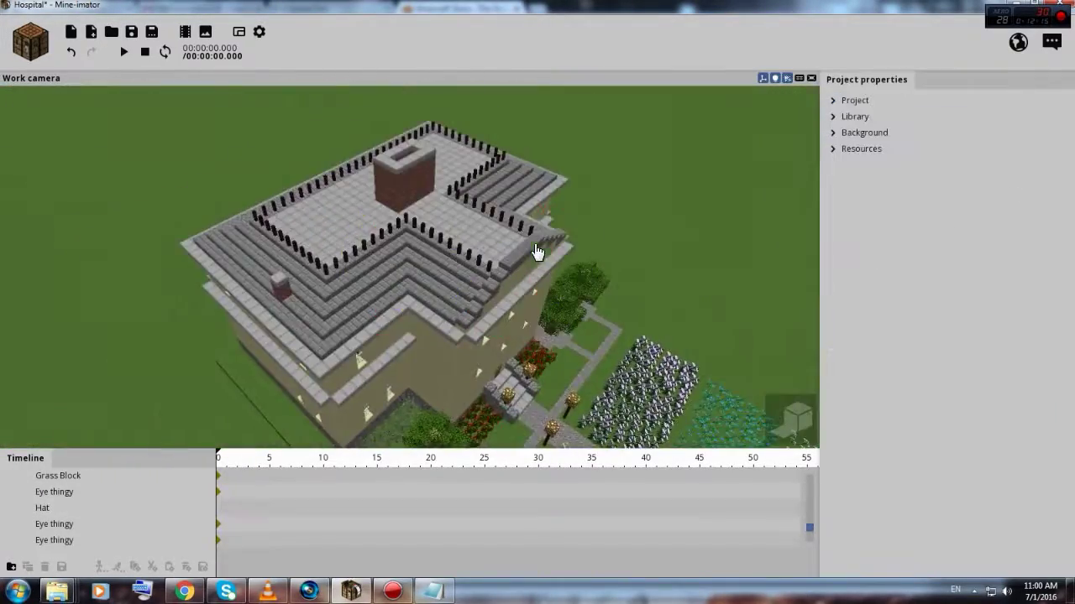
pyautogui.scroll(12, 545, 278)
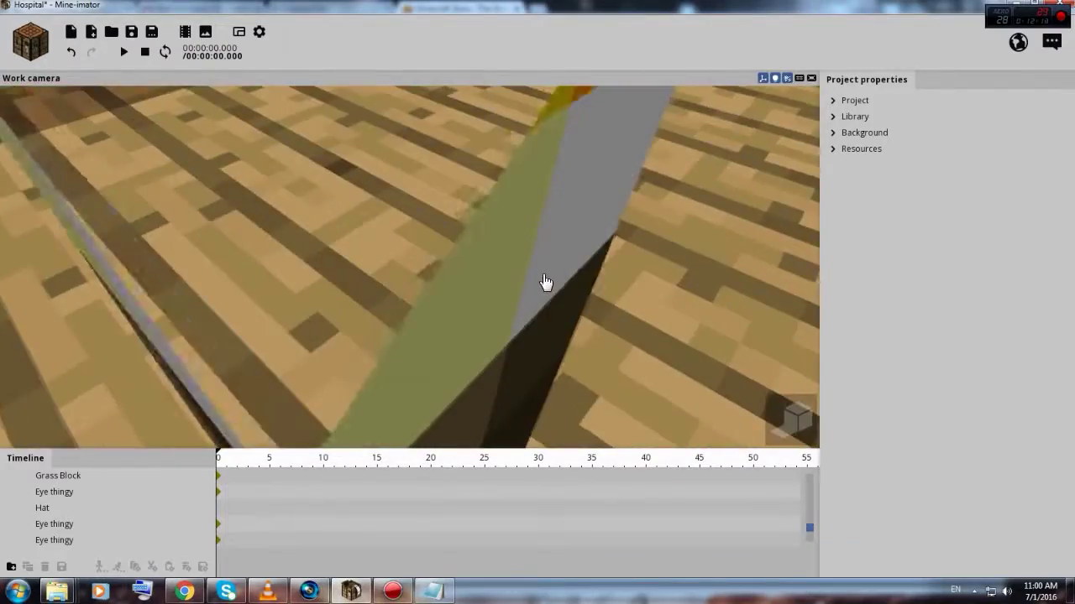
# - Frame both characters at the bed and briefly preview the scene in high-quality render mode
pyautogui.moveTo(544, 282); pyautogui.dragTo(533, 316, button='right')
pyautogui.moveTo(487, 281); pyautogui.dragTo(556, 242, button='right')
pyautogui.moveTo(504, 302); pyautogui.dragTo(367, 321, button='right')
pyautogui.moveTo(367, 322); pyautogui.dragTo(596, 318)
pyautogui.moveTo(487, 282); pyautogui.dragTo(487, 281, button='right')
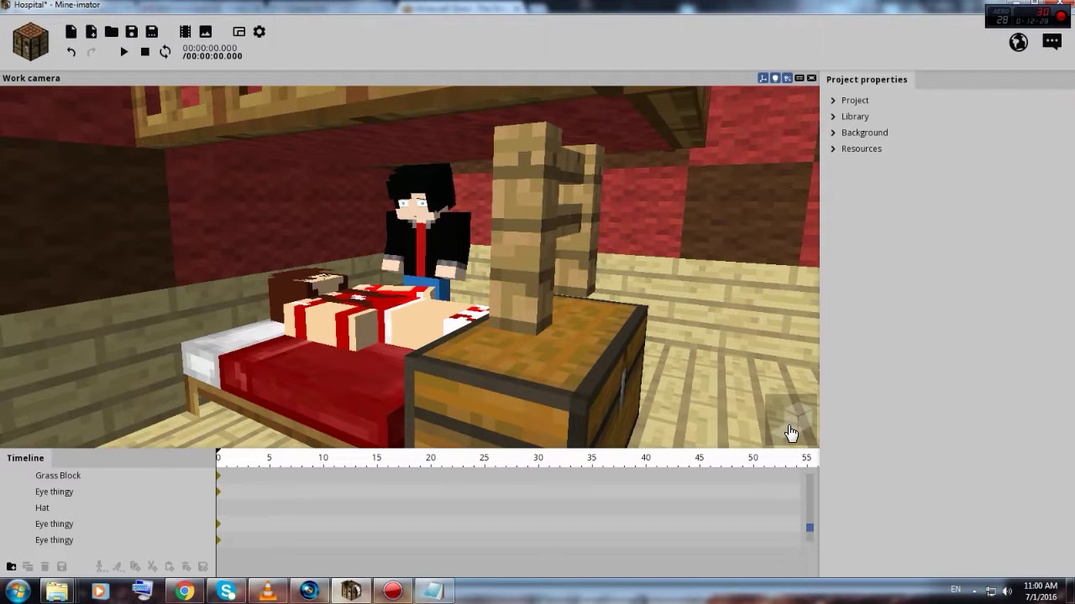
pyautogui.click(790, 433)
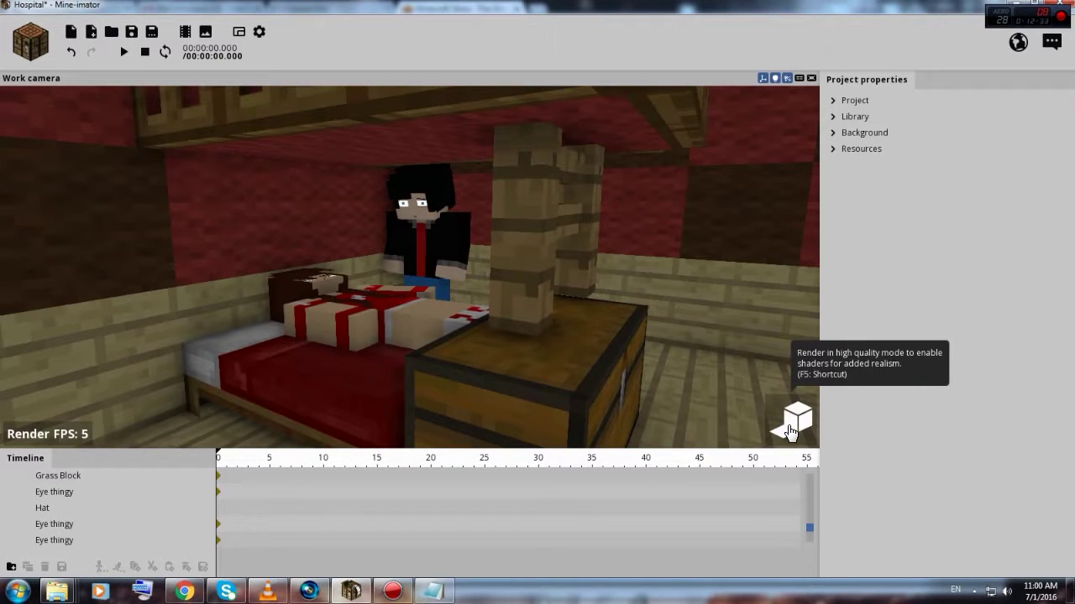
pyautogui.click(791, 433)
# - Examine the finished block faces of the black-haired and brown-haired characters up close
pyautogui.scroll(3, 422, 196)
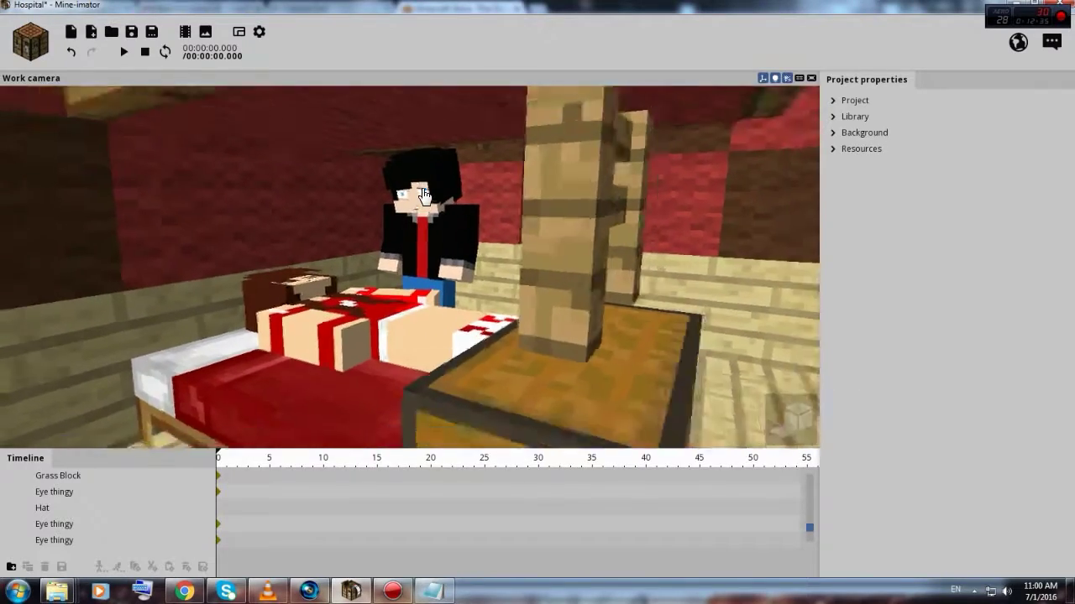
pyautogui.click(431, 175)
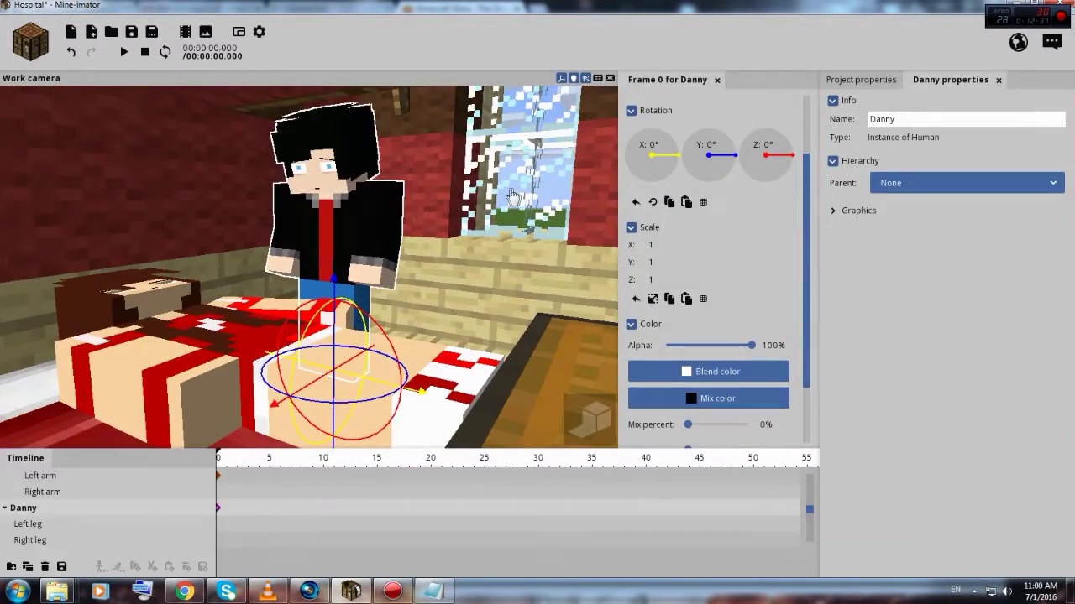
pyautogui.scroll(5, 509, 197)
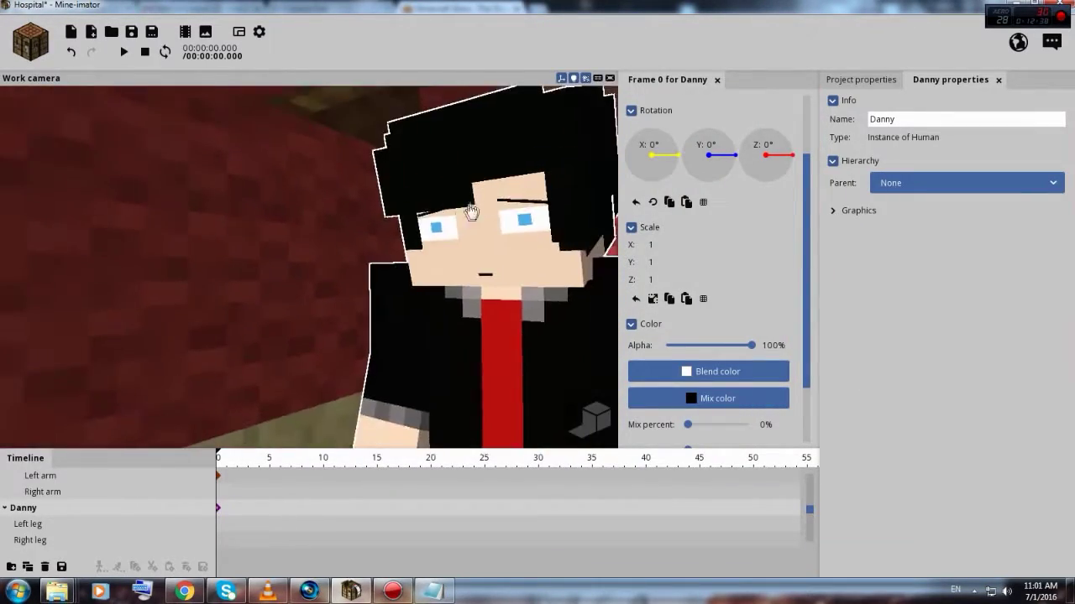
pyautogui.moveTo(445, 302); pyautogui.dragTo(505, 289, button='right')
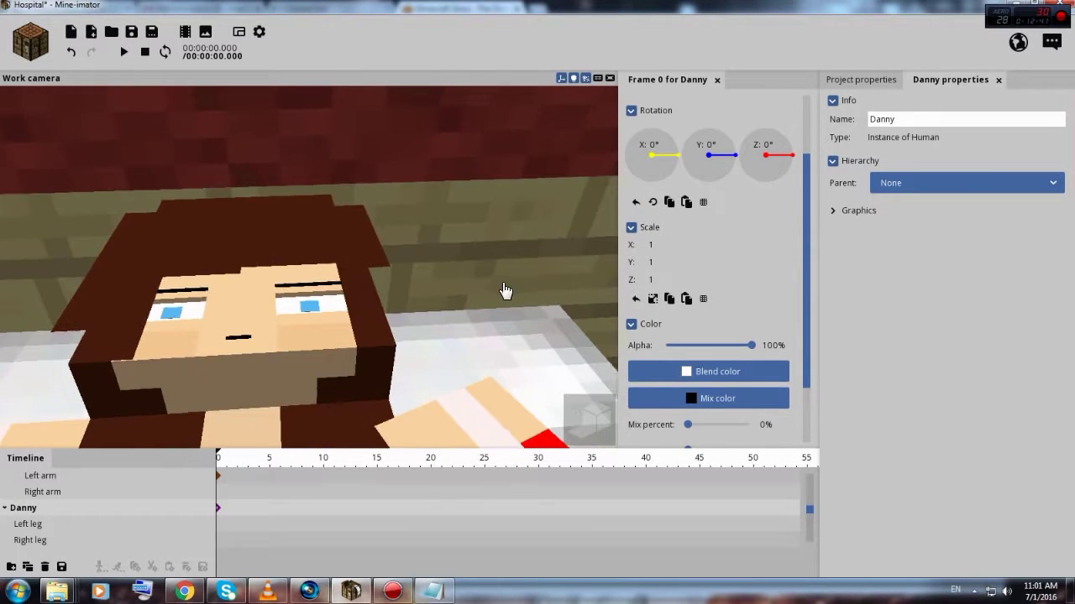
pyautogui.moveTo(505, 289); pyautogui.dragTo(505, 336)
pyautogui.moveTo(506, 336); pyautogui.dragTo(468, 291, button='right')
pyautogui.scroll(3, 467, 291)
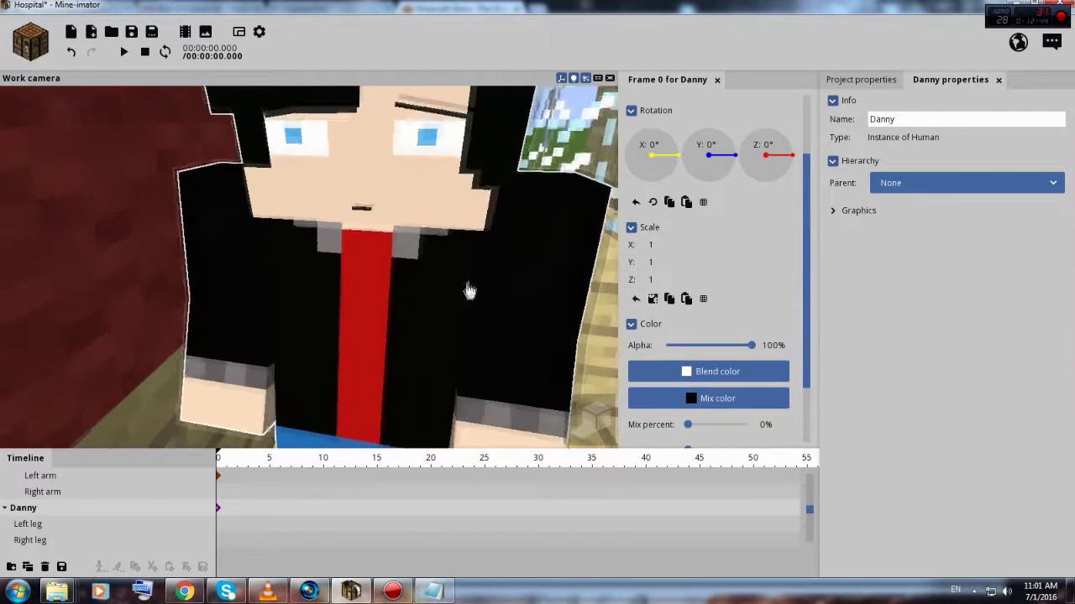
# - Link the scale axes of the black-haired character's pupil beside the slanted eyebrow and set its uniform scale to 0.04
pyautogui.click(434, 136)
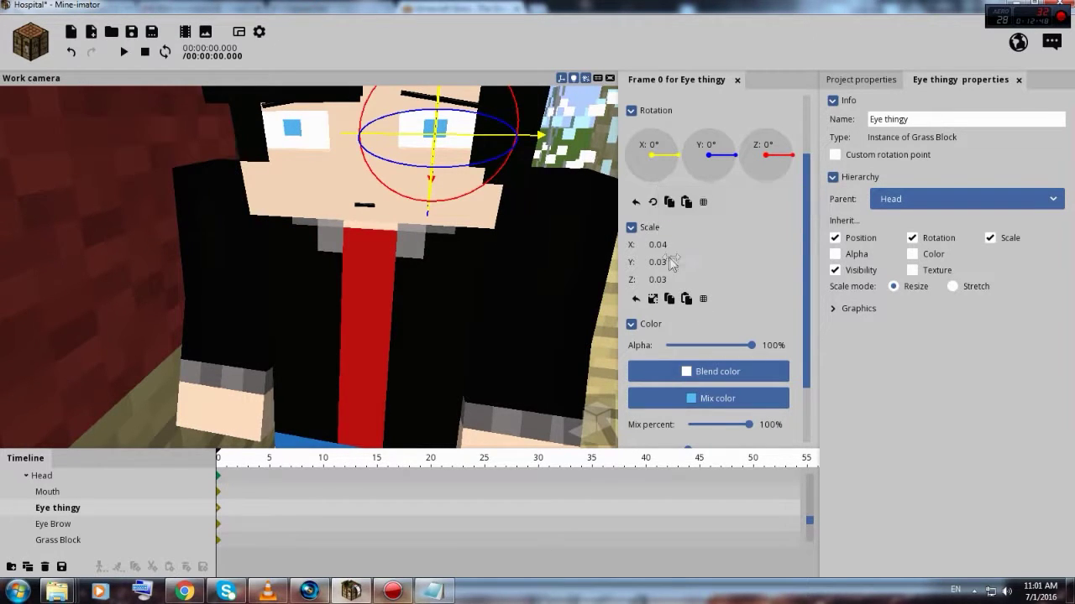
pyautogui.click(652, 299)
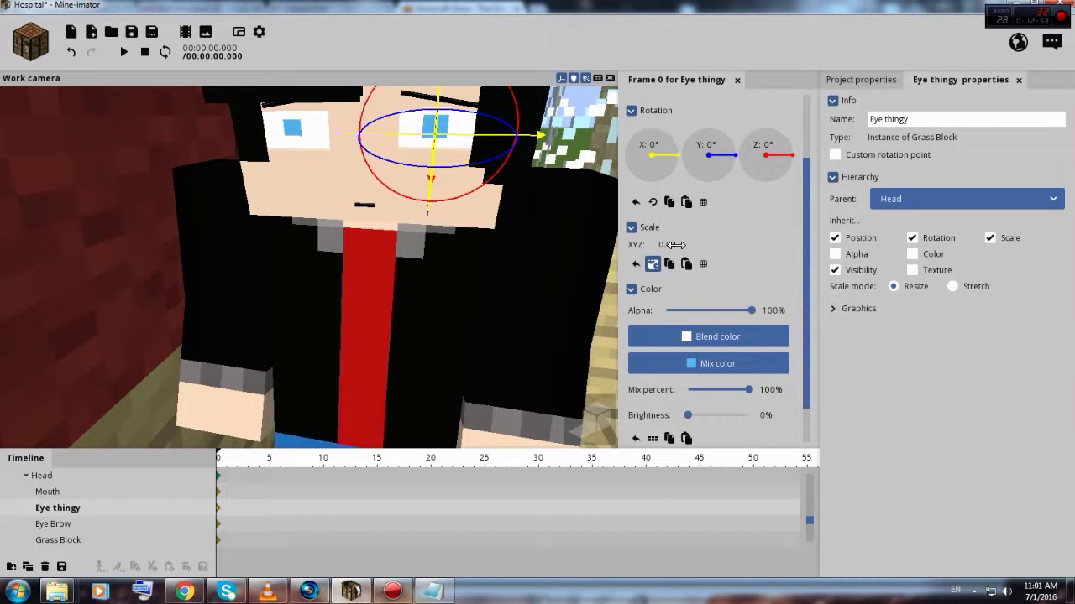
pyautogui.moveTo(676, 245); pyautogui.dragTo(672, 246)
# - Fine-tune that pupil's depth along its front-back axis so it sits almost flush with the eye white
pyautogui.moveTo(259, 269); pyautogui.dragTo(399, 271)
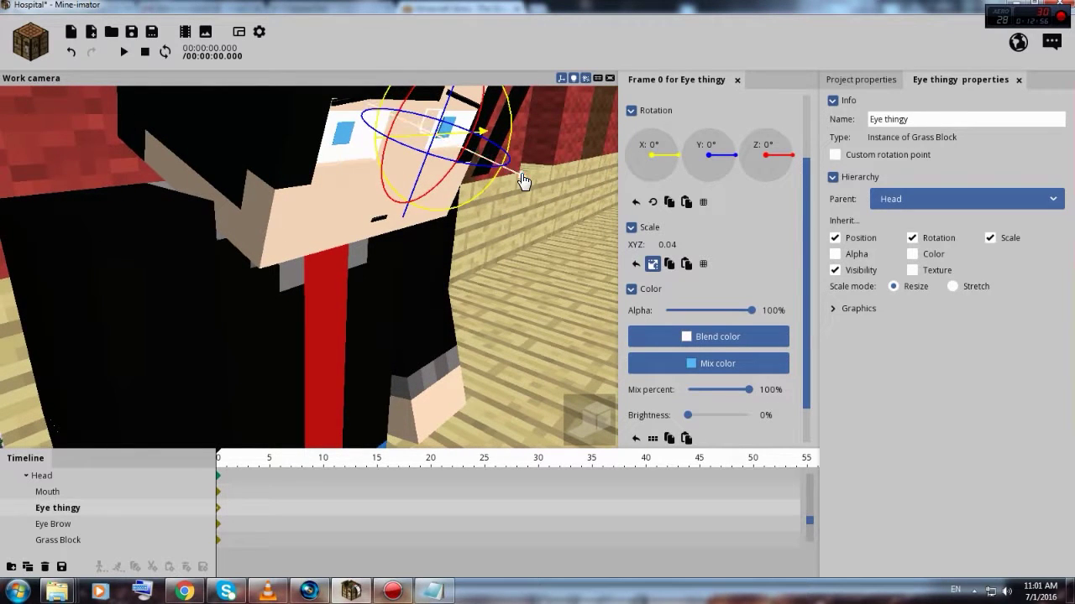
pyautogui.moveTo(522, 177); pyautogui.dragTo(519, 175)
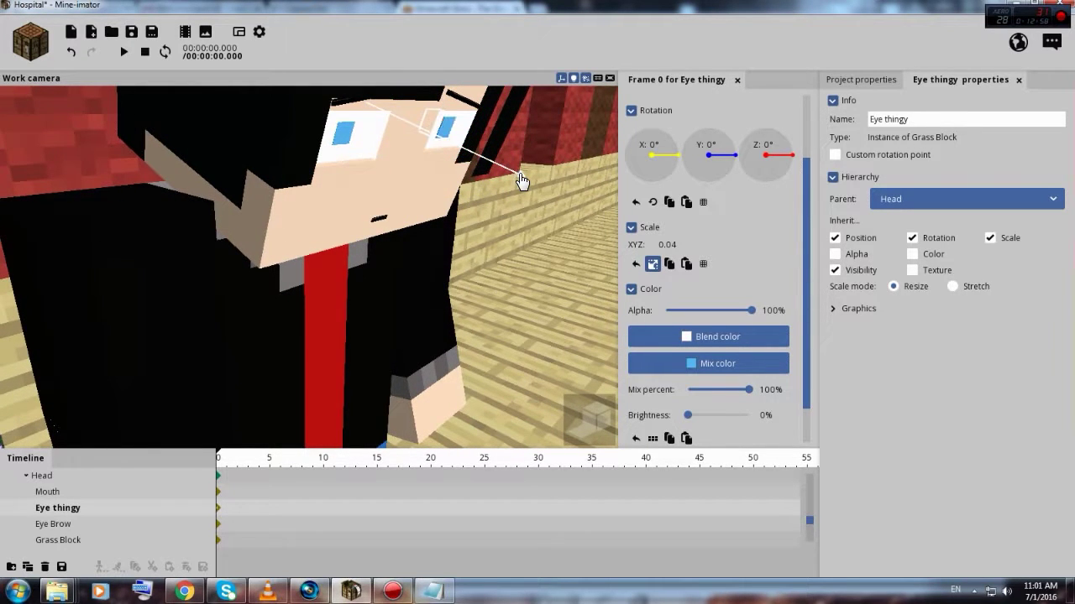
pyautogui.scroll(5, 524, 186)
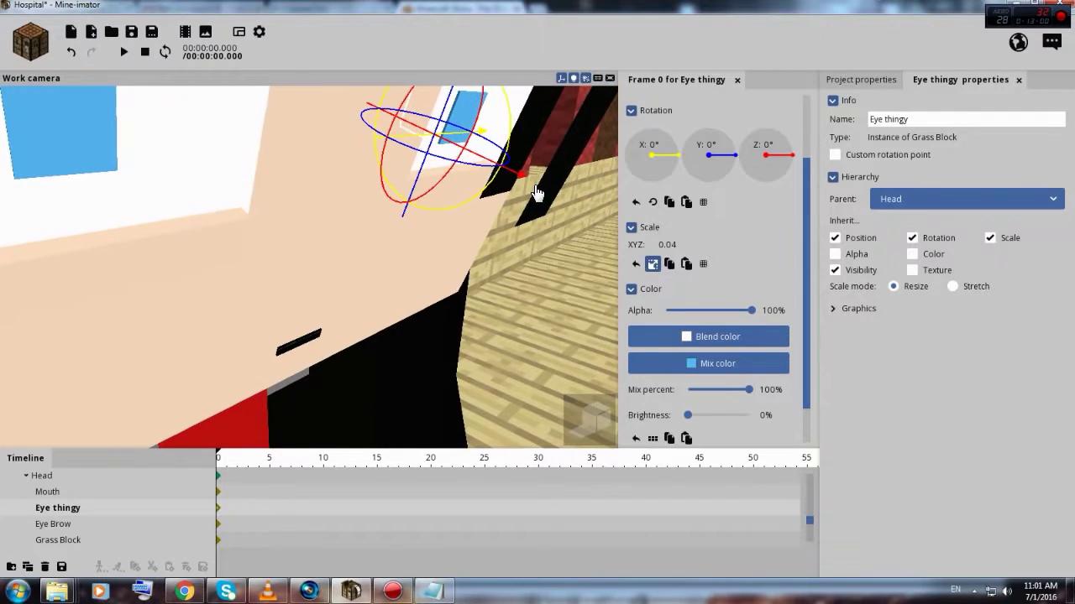
pyautogui.moveTo(521, 180); pyautogui.dragTo(520, 180)
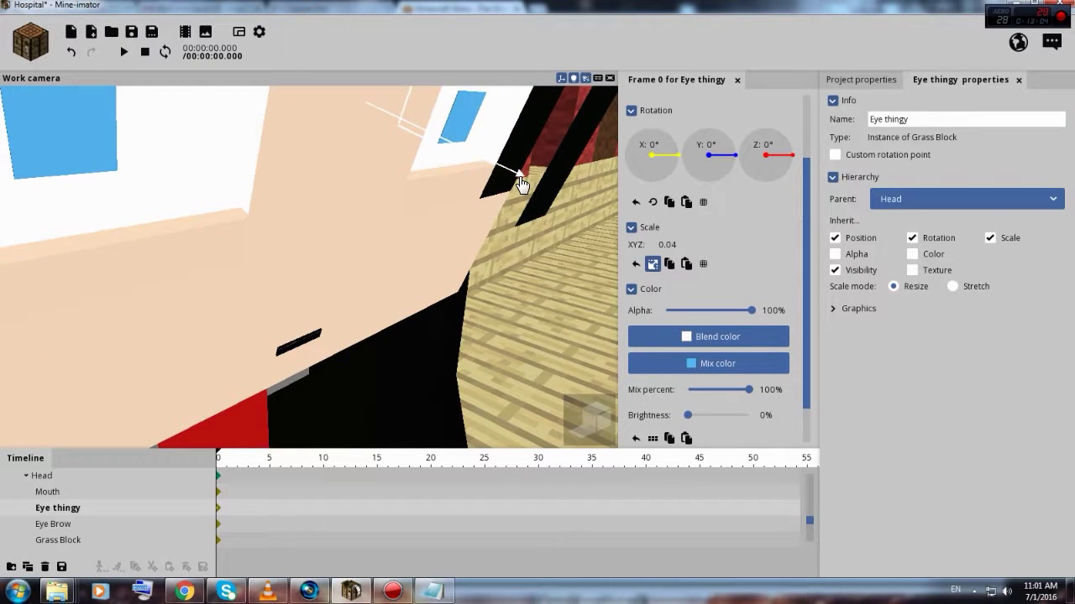
pyautogui.moveTo(520, 182); pyautogui.dragTo(520, 181)
pyautogui.moveTo(339, 206); pyautogui.dragTo(345, 208)
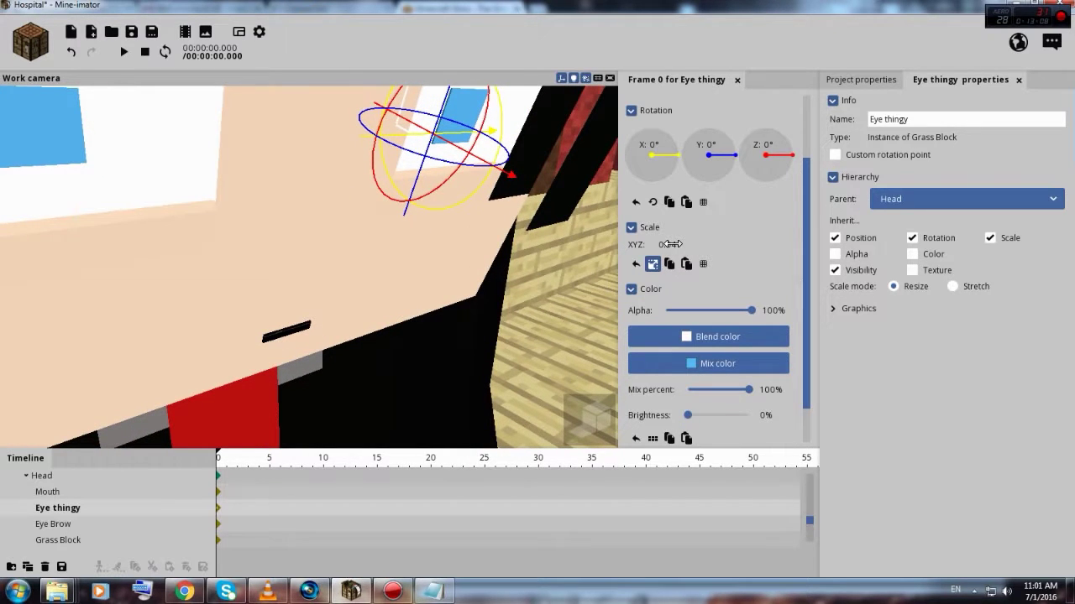
pyautogui.scroll(2, 554, 197)
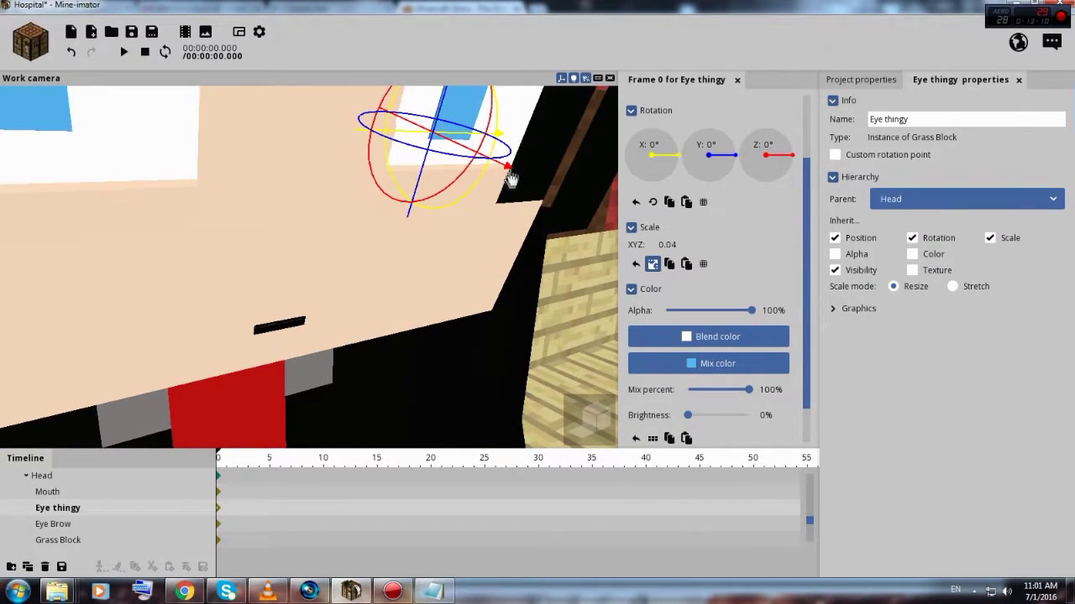
pyautogui.moveTo(510, 173); pyautogui.dragTo(511, 177)
# - Match the black-haired character's other pupil to the first one by setting its uniform scale to 0.04
pyautogui.moveTo(345, 240); pyautogui.dragTo(342, 241, button='right')
pyautogui.moveTo(369, 267); pyautogui.dragTo(370, 266)
pyautogui.moveTo(441, 340); pyautogui.dragTo(442, 339, button='right')
pyautogui.moveTo(427, 367); pyautogui.dragTo(427, 368)
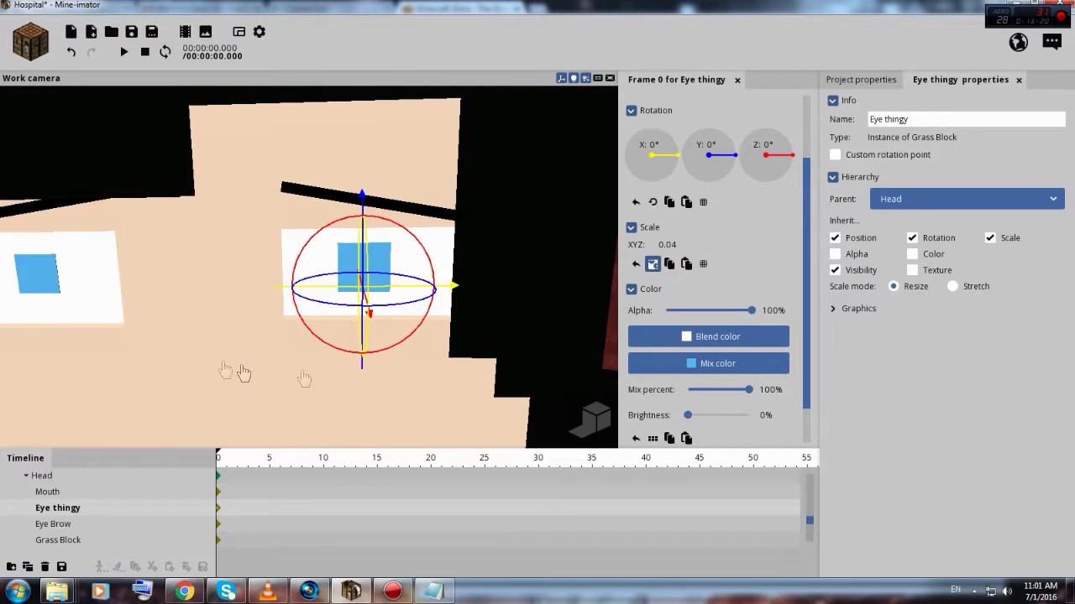
pyautogui.click(46, 286)
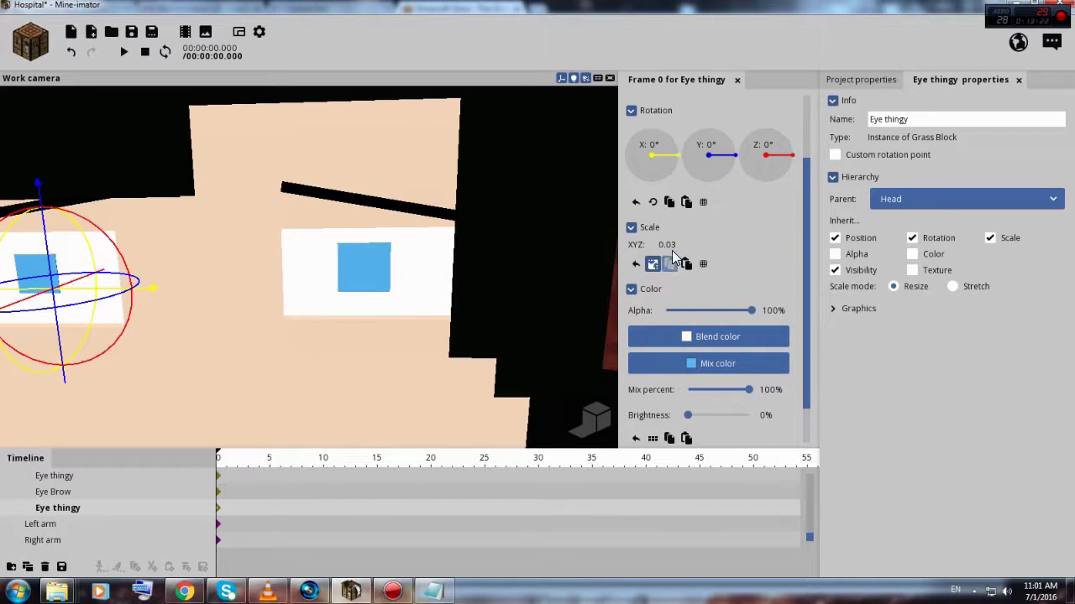
pyautogui.moveTo(670, 245); pyautogui.dragTo(685, 250)
pyautogui.click(350, 287)
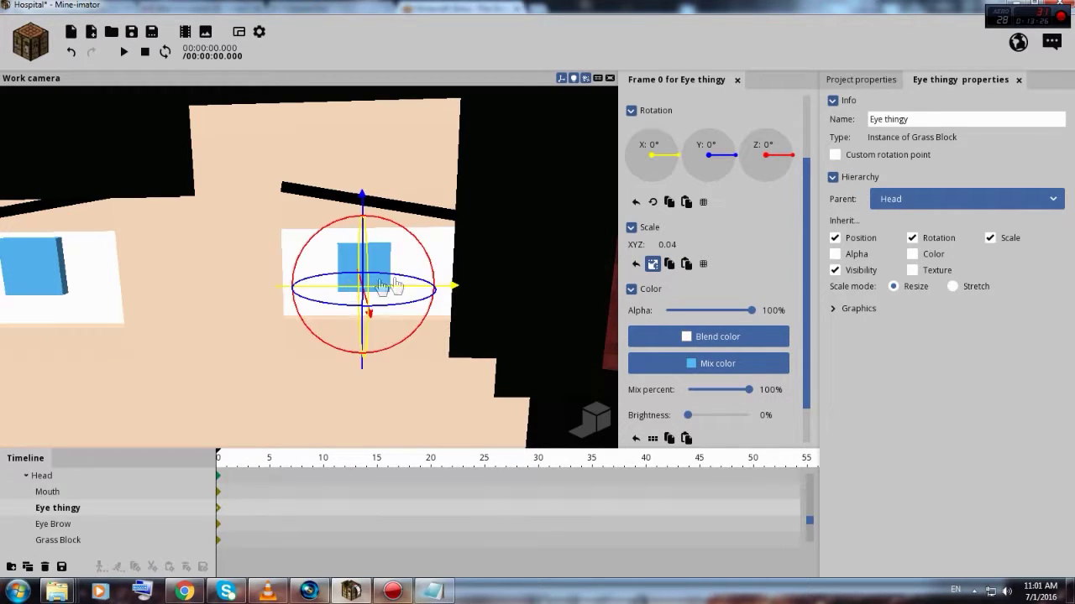
pyautogui.click(31, 269)
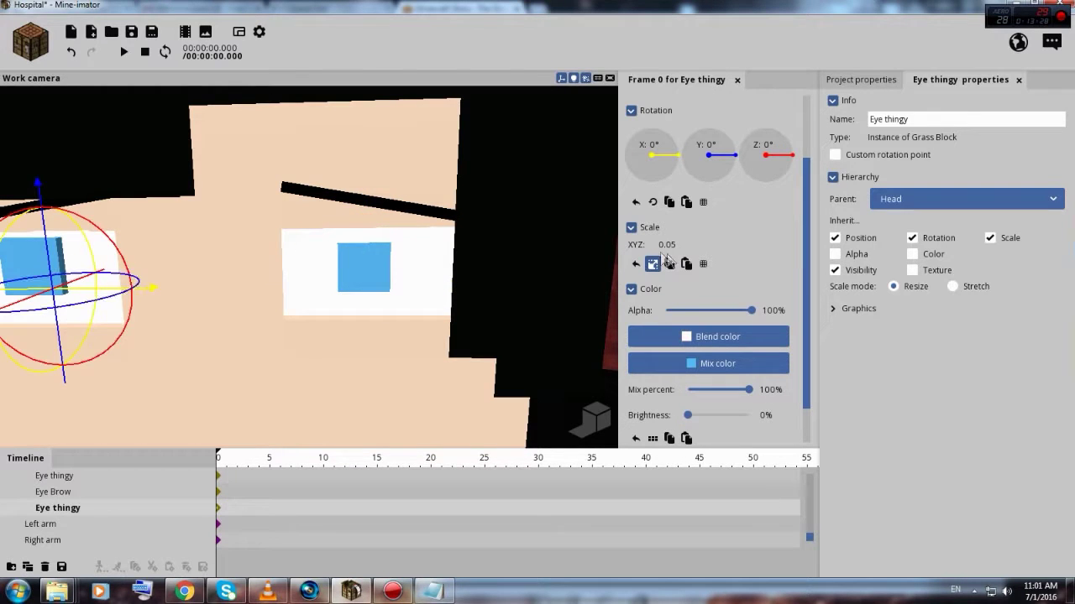
pyautogui.moveTo(673, 246); pyautogui.dragTo(667, 244)
# - Adjust the second pupil's depth so it sits almost flush with its eye white
pyautogui.moveTo(375, 371); pyautogui.dragTo(344, 357, button='right')
pyautogui.moveTo(375, 377); pyautogui.dragTo(495, 375)
pyautogui.scroll(3, 412, 307)
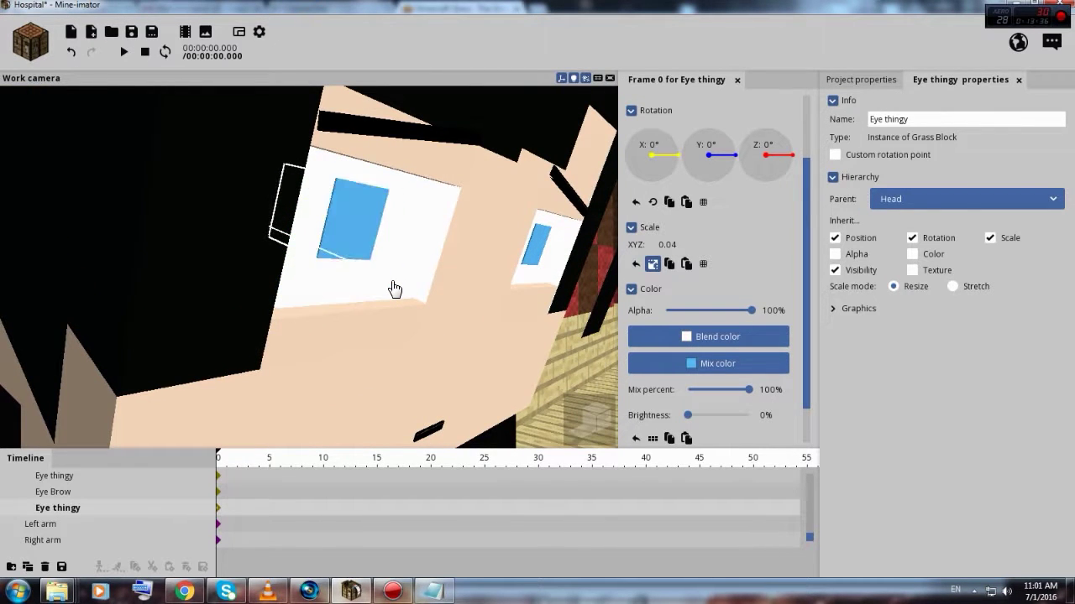
# - Examine the black-haired character's resized pupils from several angles and distances
pyautogui.scroll(-4, 482, 329)
pyautogui.moveTo(485, 331); pyautogui.dragTo(344, 323)
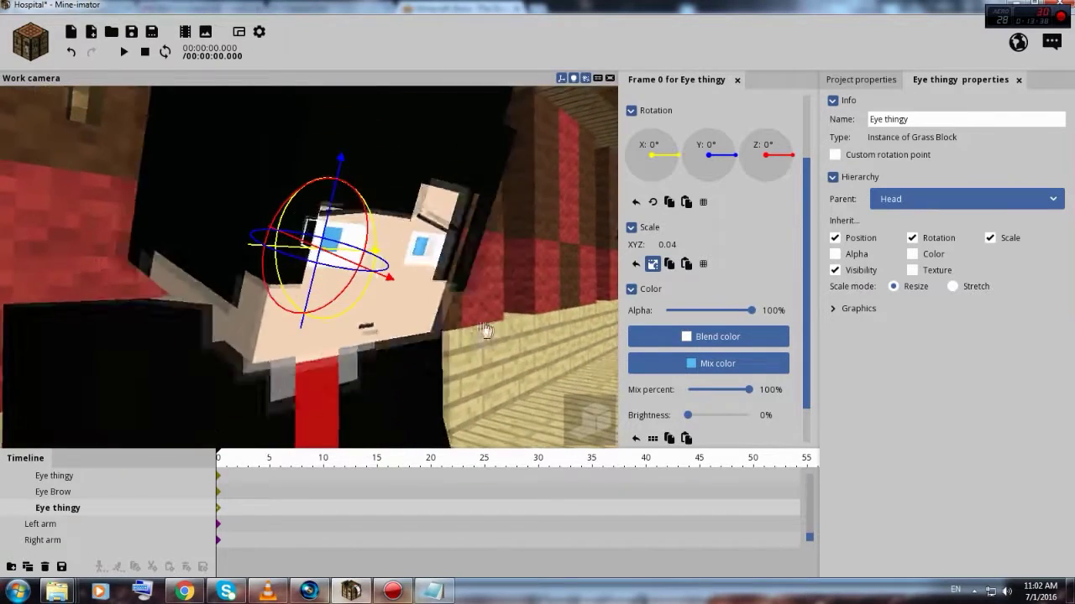
pyautogui.moveTo(467, 336); pyautogui.dragTo(383, 336, button='right')
pyautogui.moveTo(383, 336); pyautogui.dragTo(508, 346)
pyautogui.scroll(-5, 509, 346)
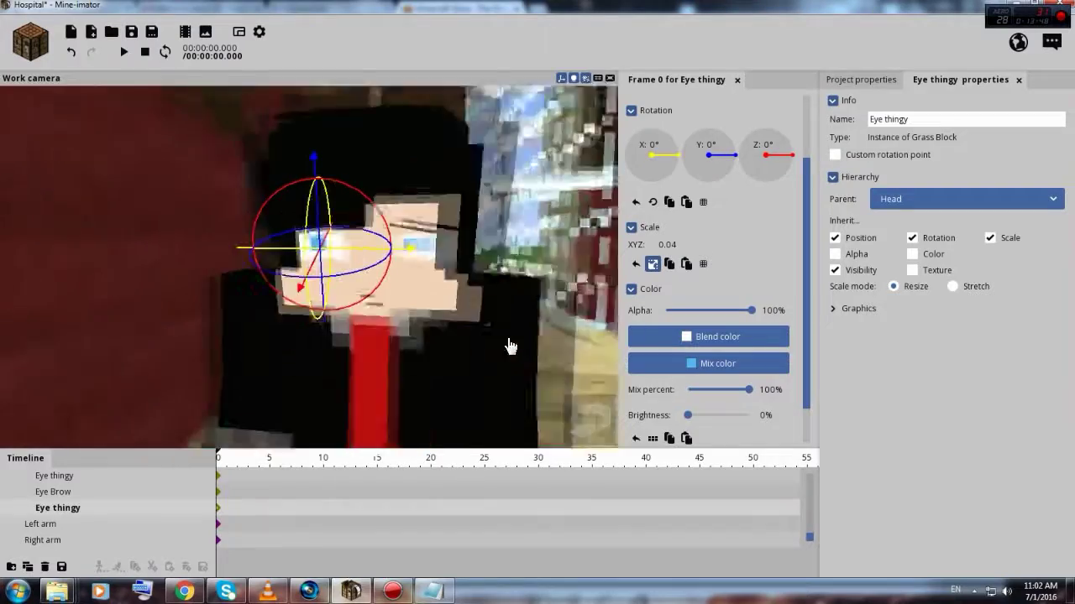
pyautogui.scroll(-8, 510, 349)
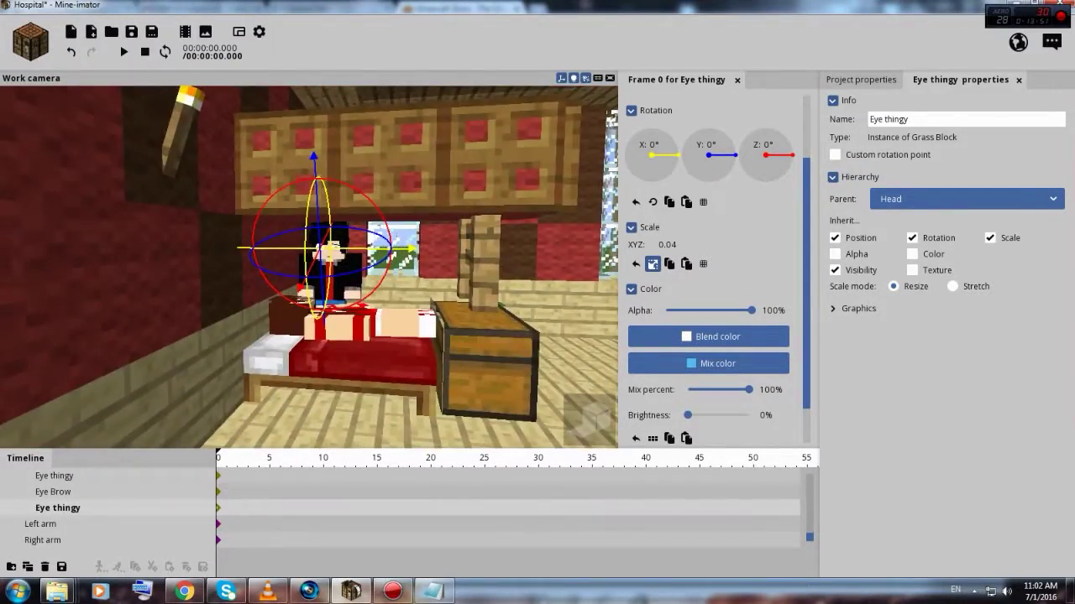
# - Deselect the pupil, frame both characters at the bed, and preview the scene in high-quality render mode
pyautogui.moveTo(510, 349); pyautogui.dragTo(278, 342)
pyautogui.moveTo(320, 248); pyautogui.dragTo(319, 248, button='right')
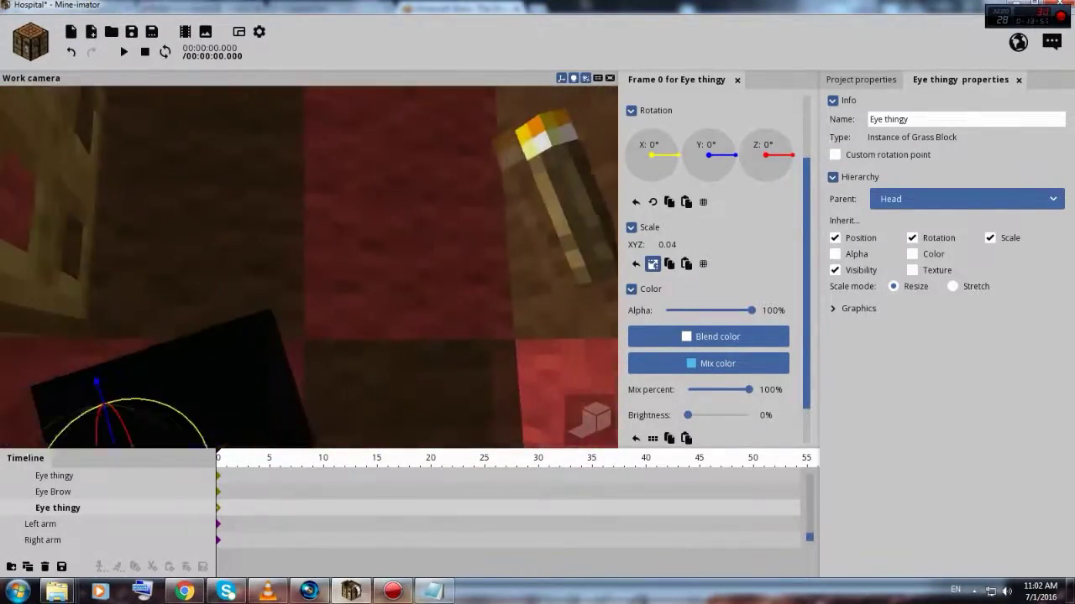
pyautogui.moveTo(403, 353); pyautogui.dragTo(416, 370, button='right')
pyautogui.click(411, 307)
pyautogui.moveTo(411, 305); pyautogui.dragTo(410, 304, button='right')
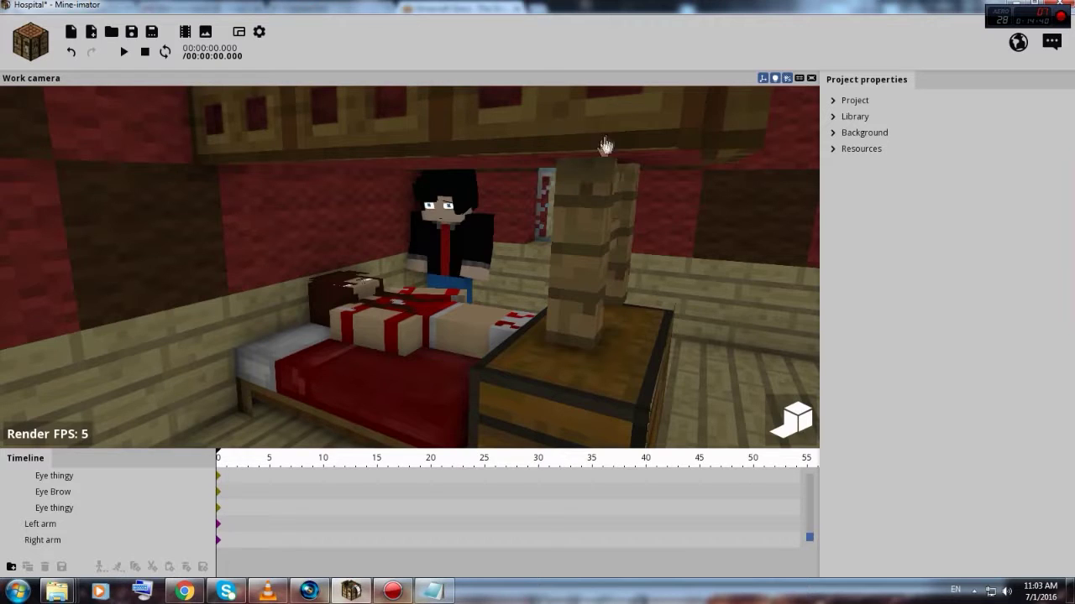
pyautogui.click(310, 592)
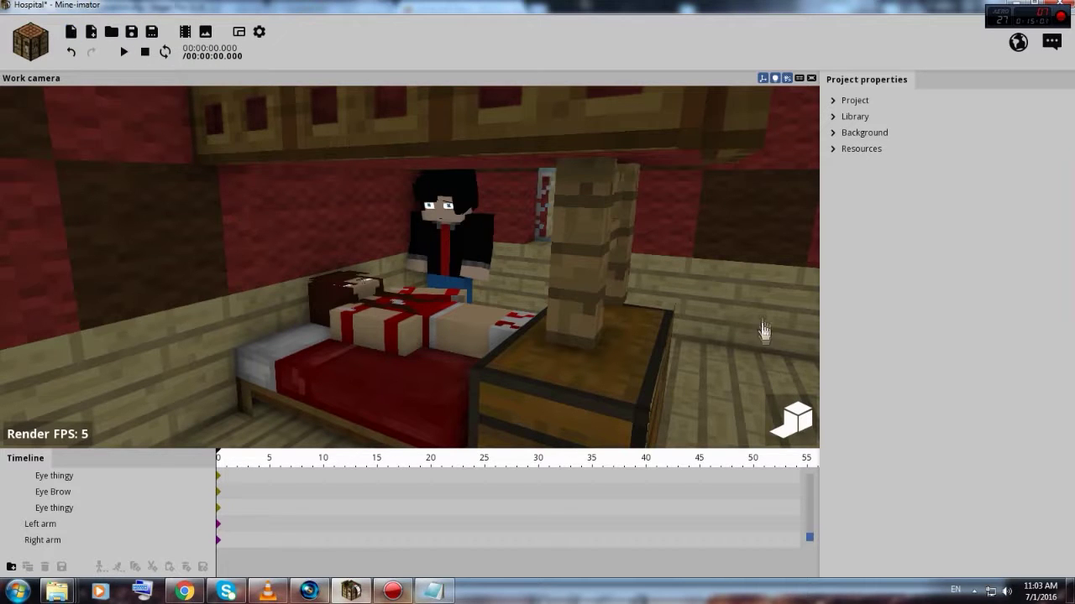
# - Turn off the high-quality render preview and save the Hospital project
pyautogui.click(791, 422)
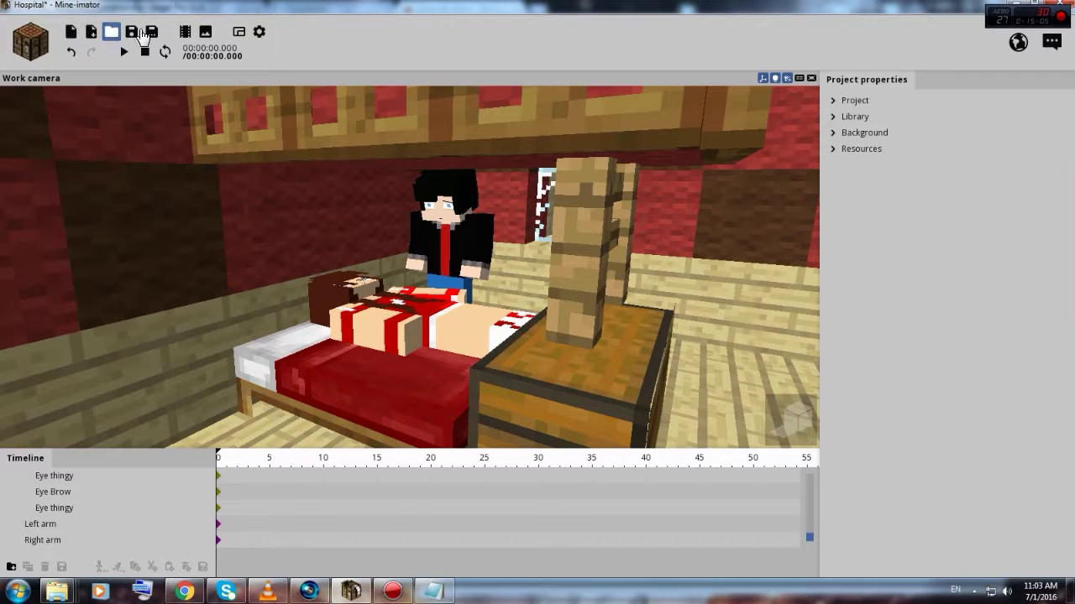
pyautogui.click(139, 34)
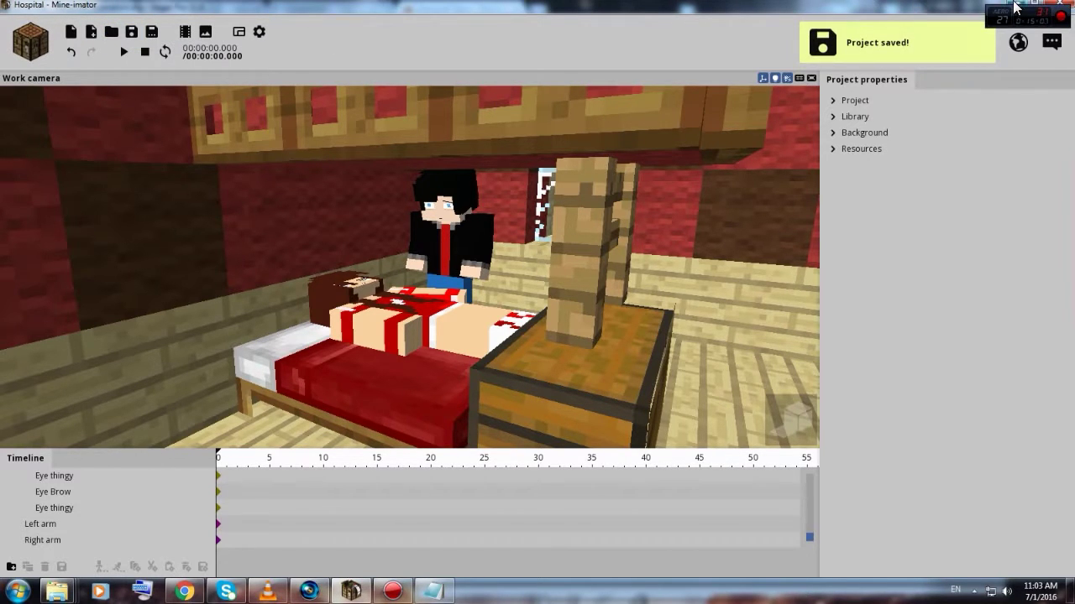
# - Minimize Mine-imator, Vegas Pro, Chrome, Notepad and the file browser, and reposition the Action! recorder window on the cleared desktop
pyautogui.click(1017, 6)
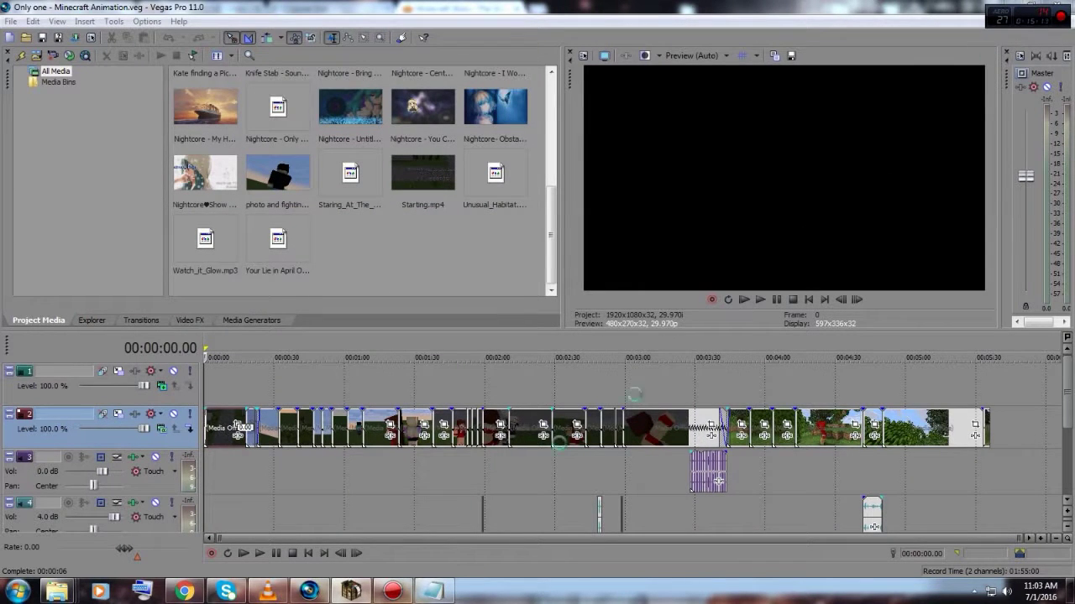
pyautogui.click(309, 592)
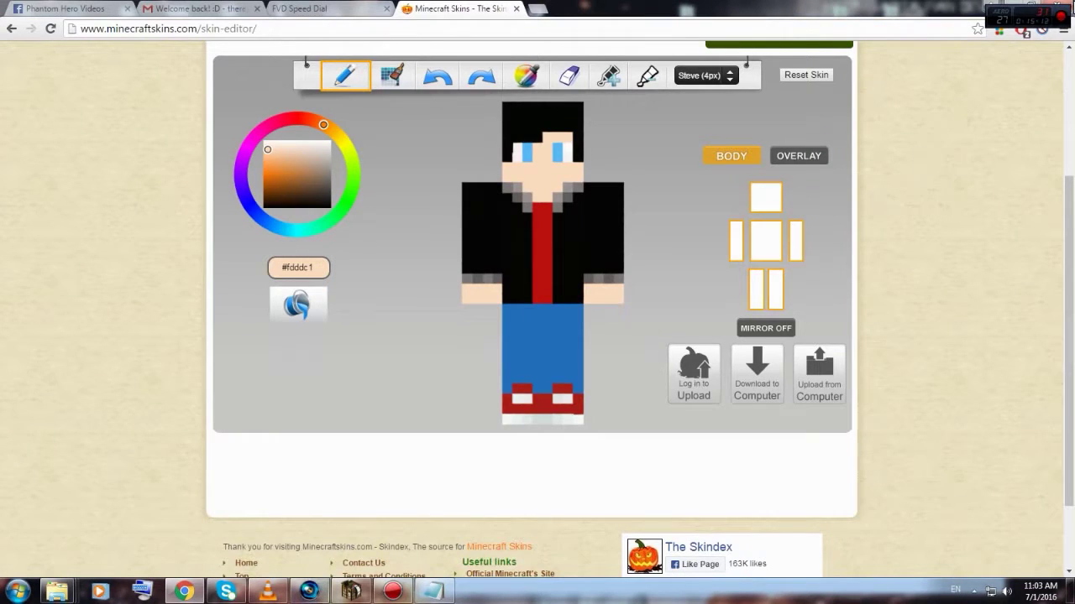
pyautogui.click(1006, 5)
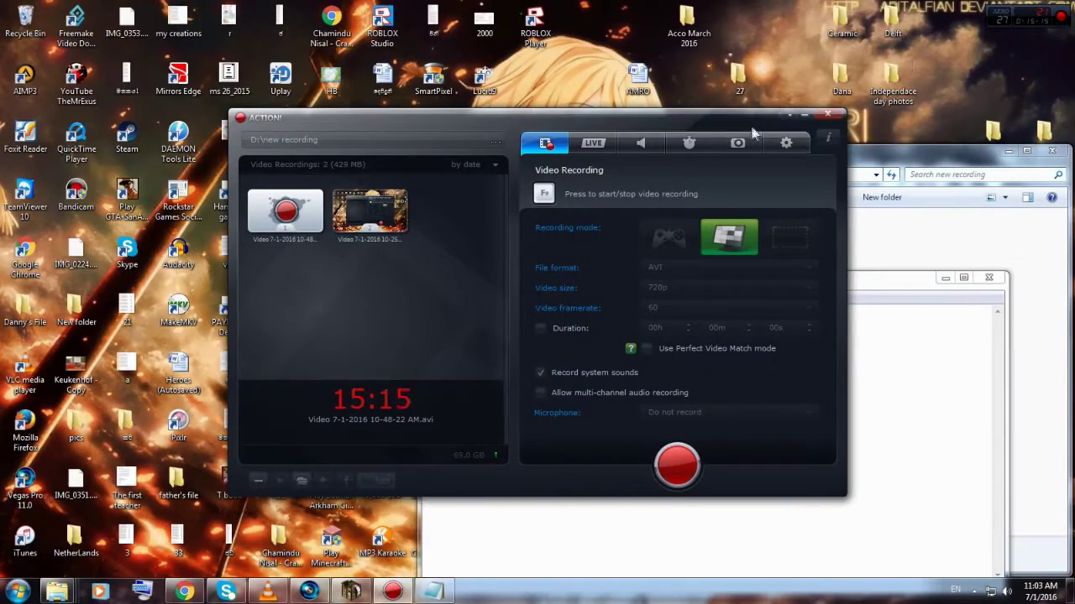
pyautogui.moveTo(730, 126); pyautogui.dragTo(930, 414)
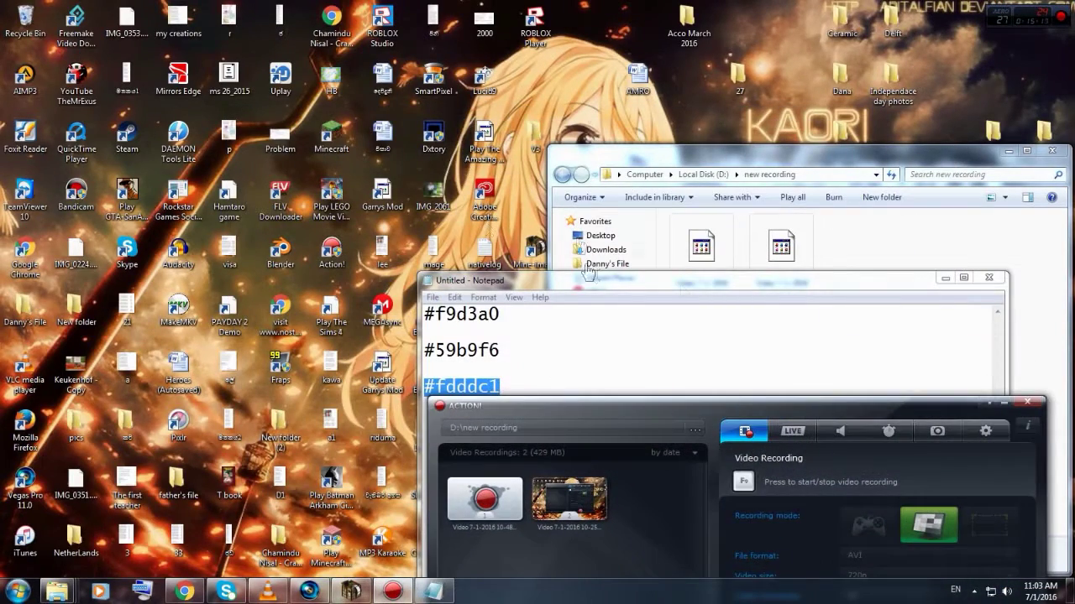
pyautogui.click(1010, 152)
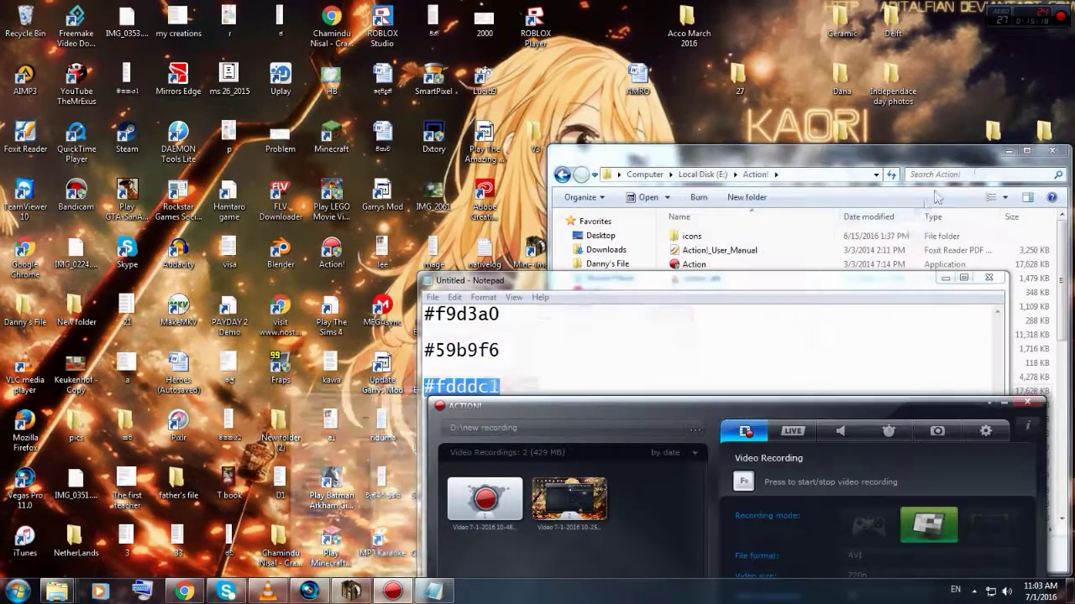
pyautogui.click(944, 278)
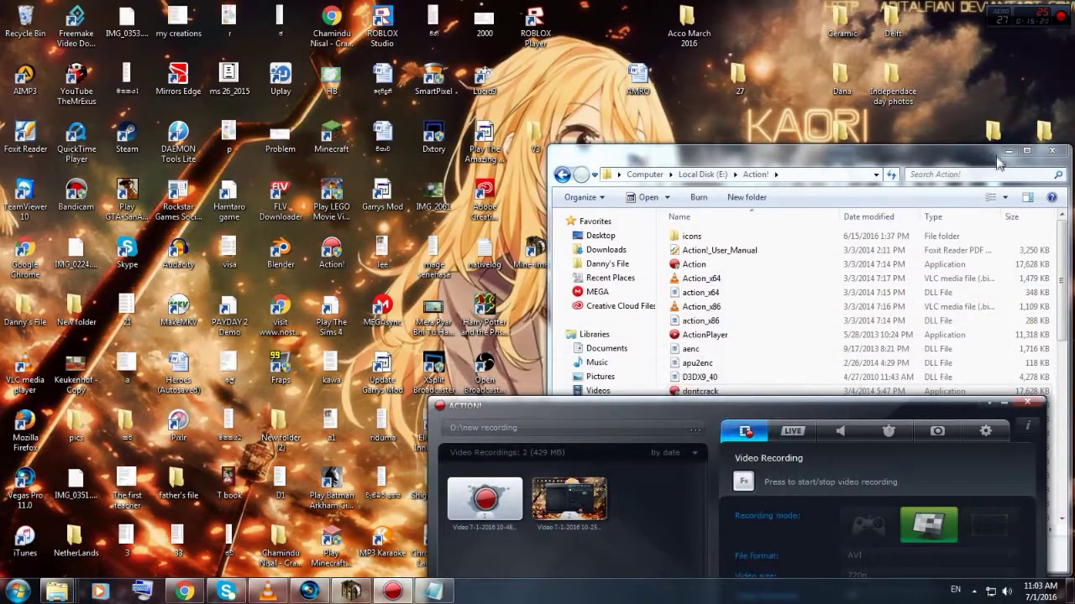
pyautogui.click(1008, 151)
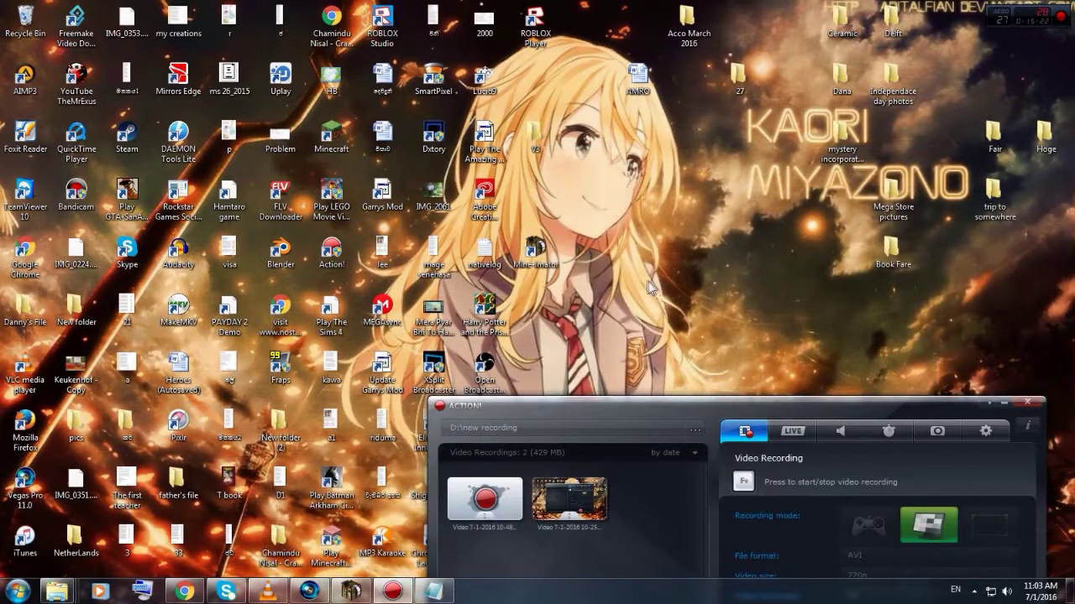
pyautogui.moveTo(647, 284); pyautogui.dragTo(725, 337)
pyautogui.moveTo(697, 403); pyautogui.dragTo(730, 178)
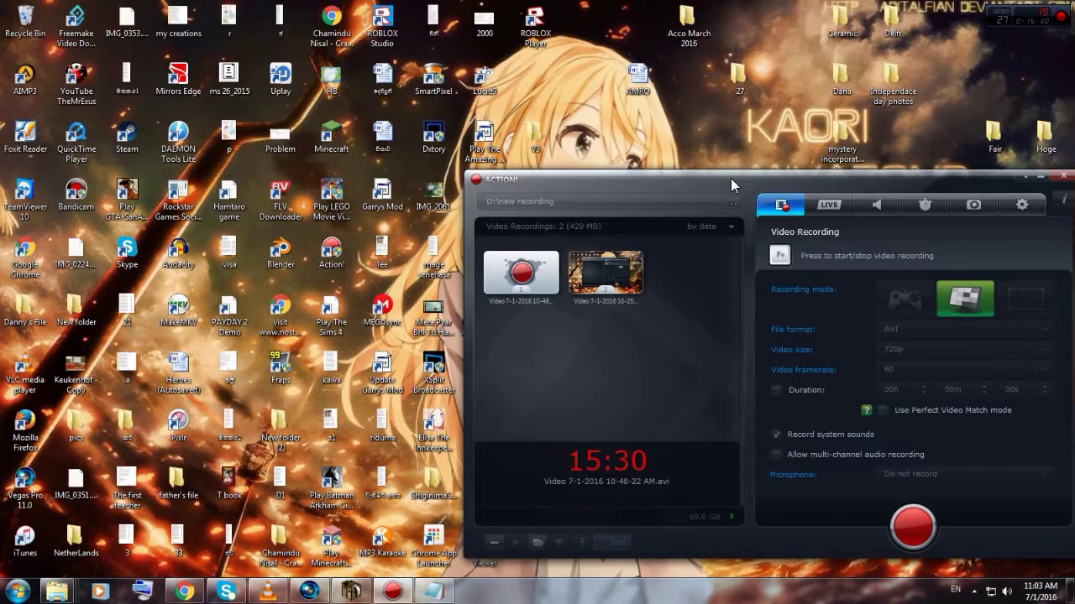